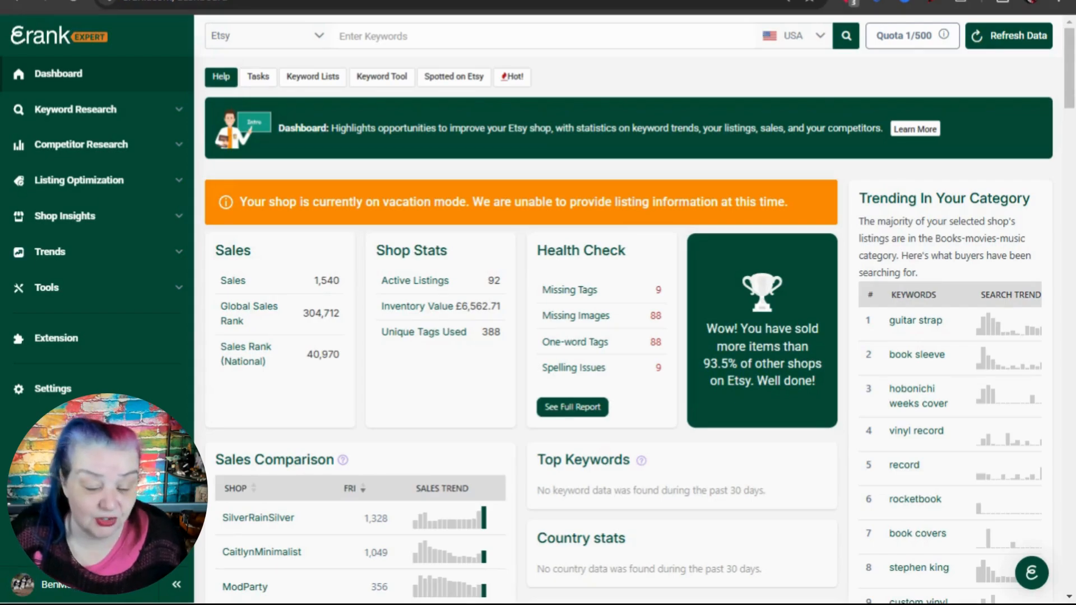
# Open the shop's Traffic Stats and show the Etsy keywords for the last 15 months.
pyautogui.click(84, 217)
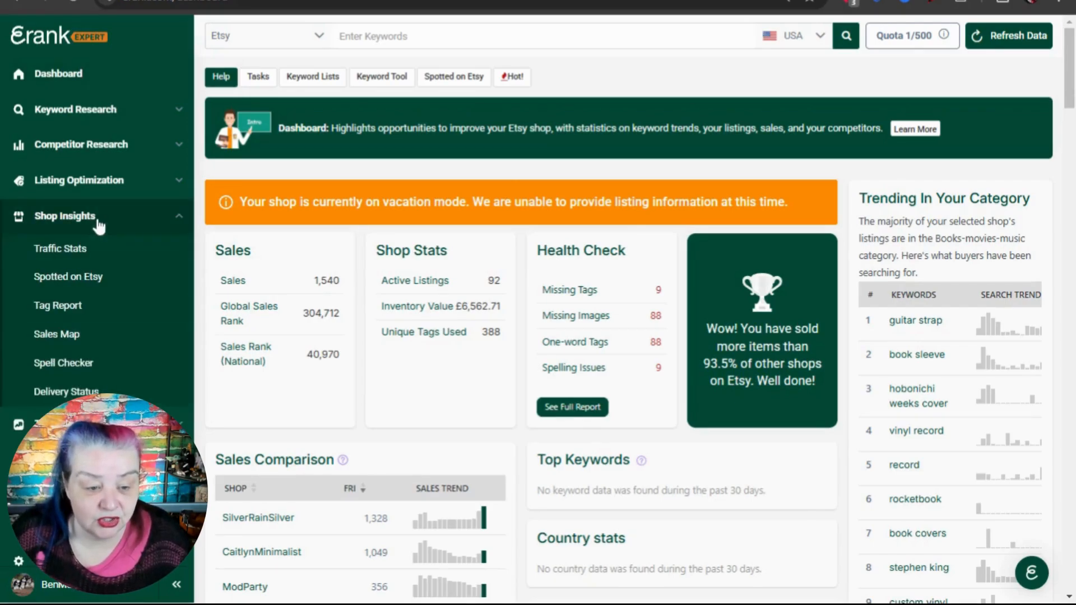
pyautogui.click(82, 251)
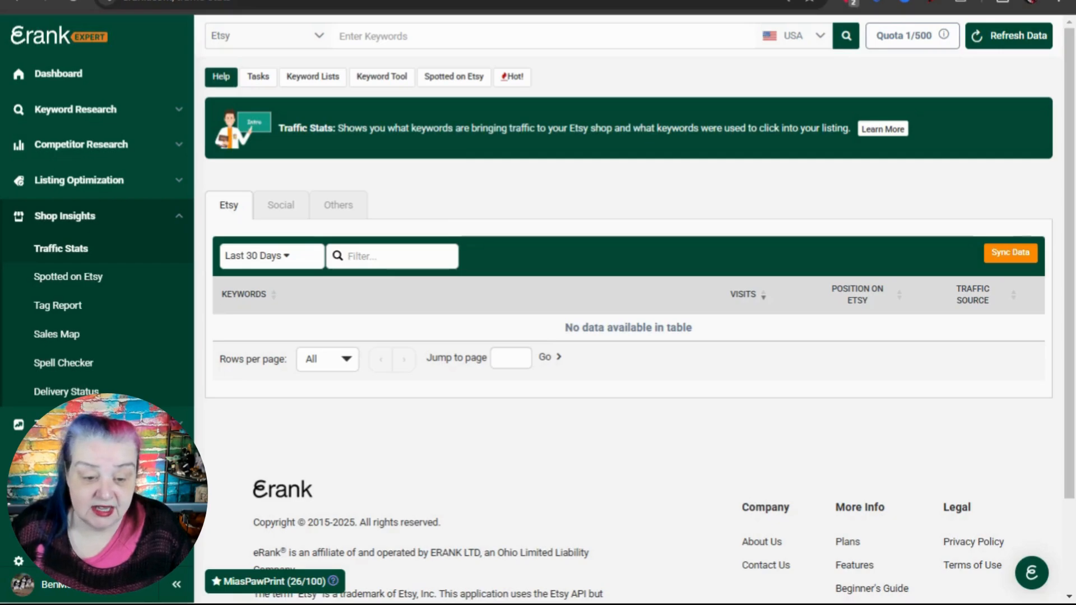
pyautogui.click(286, 258)
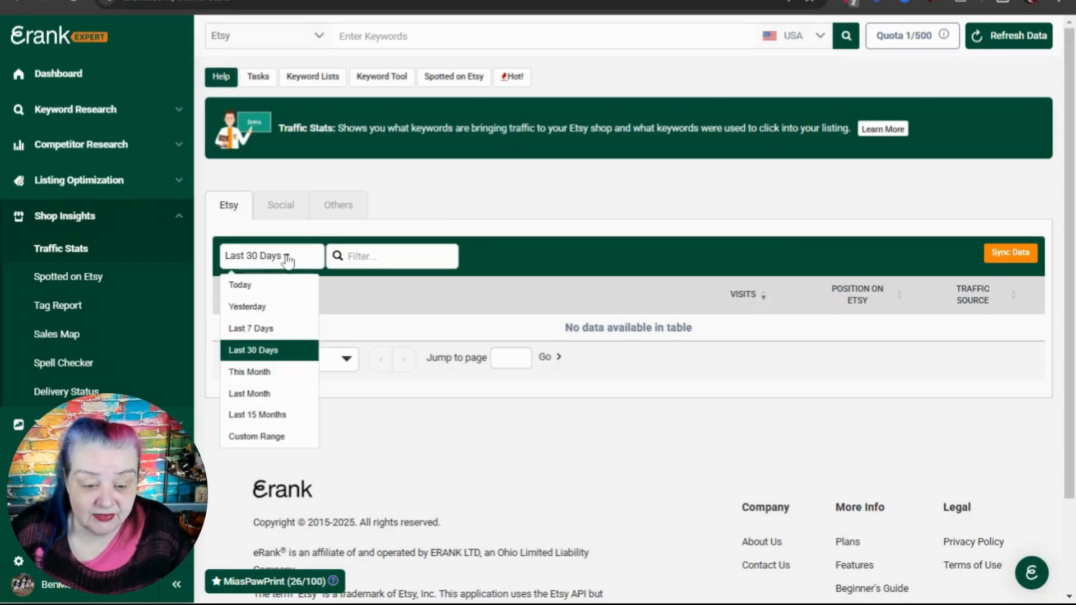
pyautogui.click(273, 417)
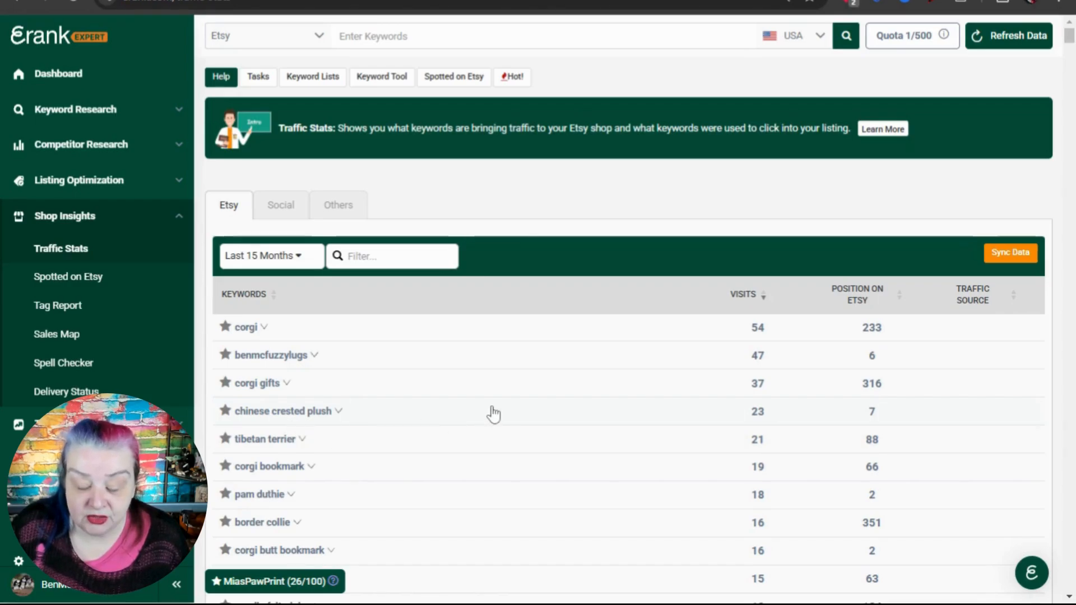
pyautogui.scroll(-2, 494, 415)
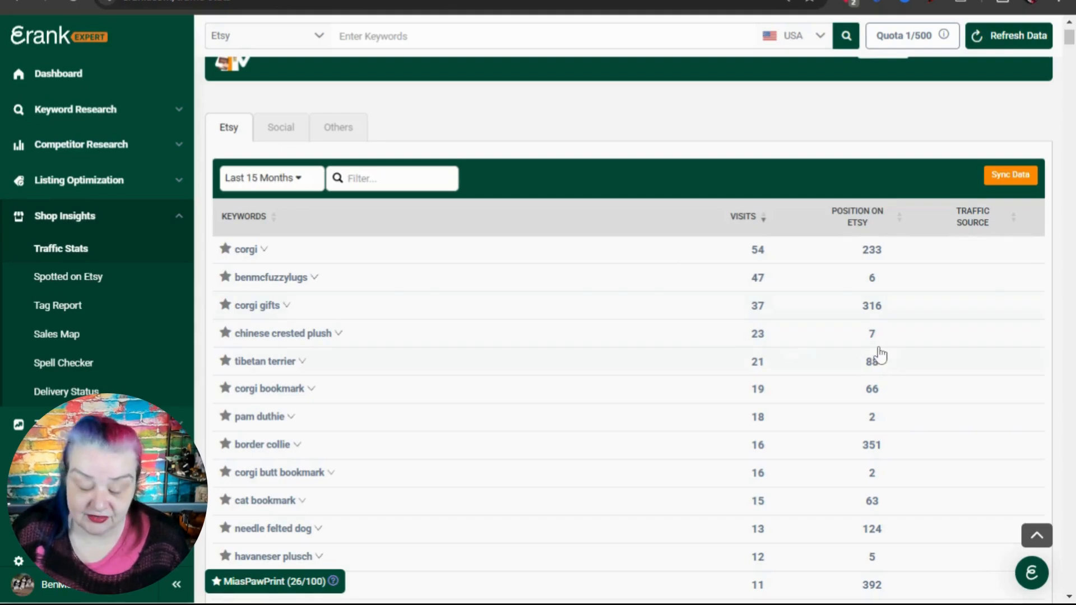
# Create a new keyword list named "2025 Bangers" and return to the traffic keywords.
pyautogui.click(273, 583)
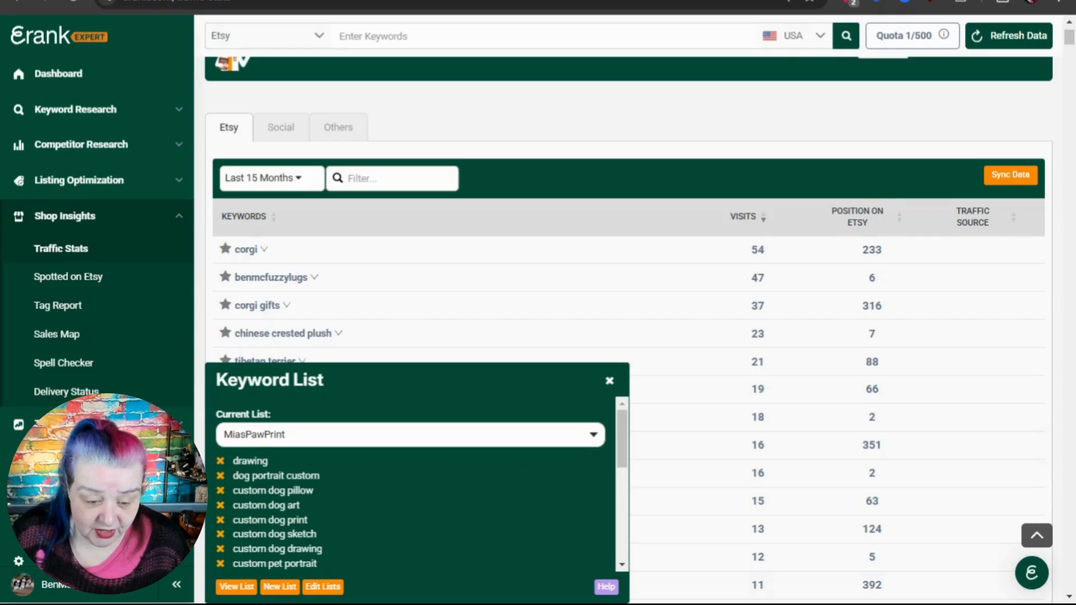
pyautogui.click(282, 587)
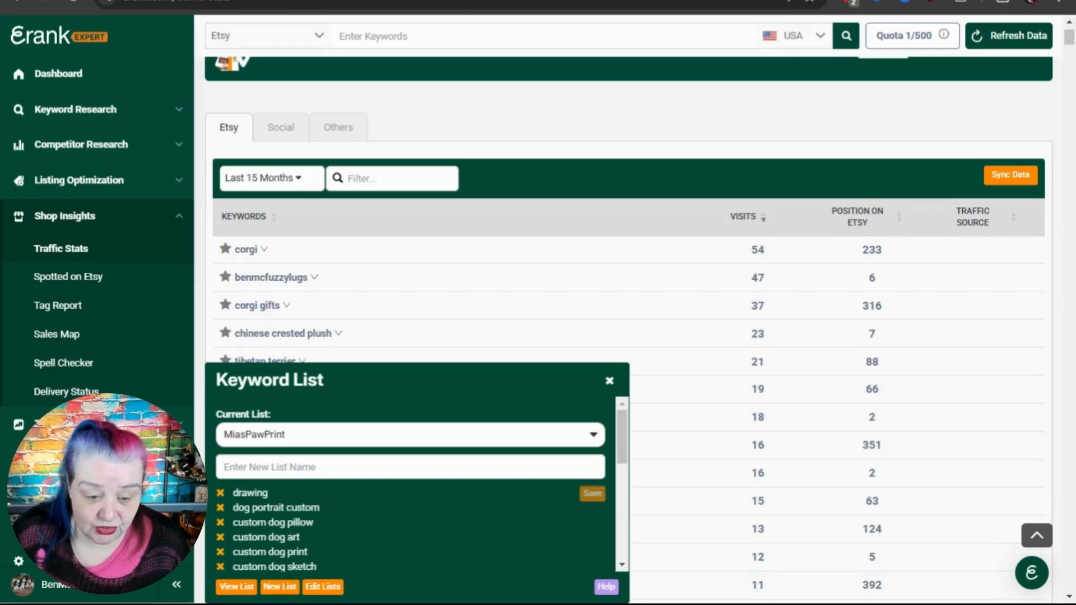
pyautogui.click(225, 467)
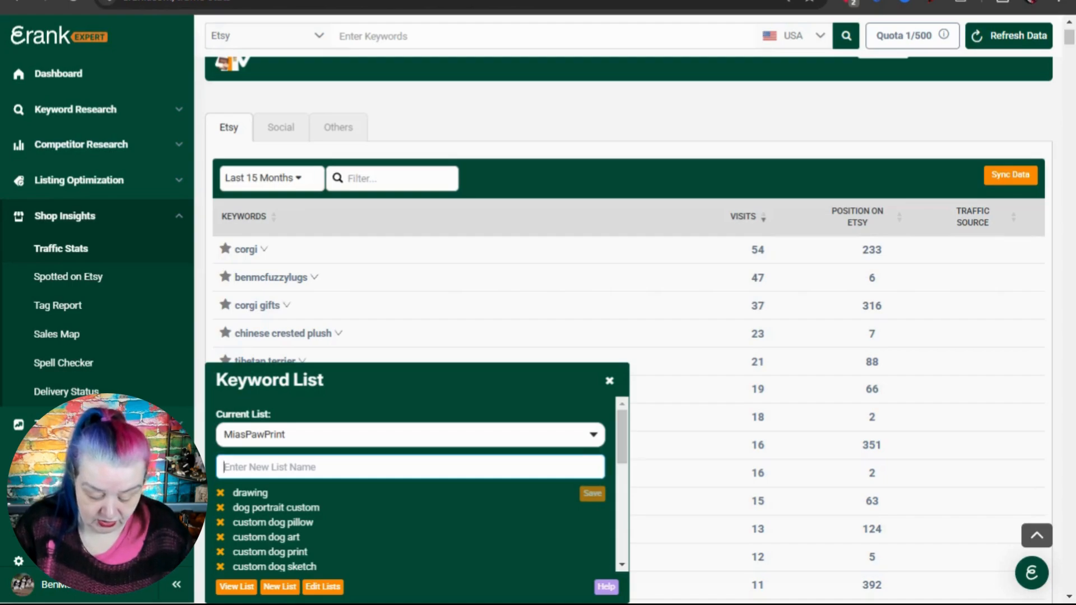
pyautogui.write('2025')
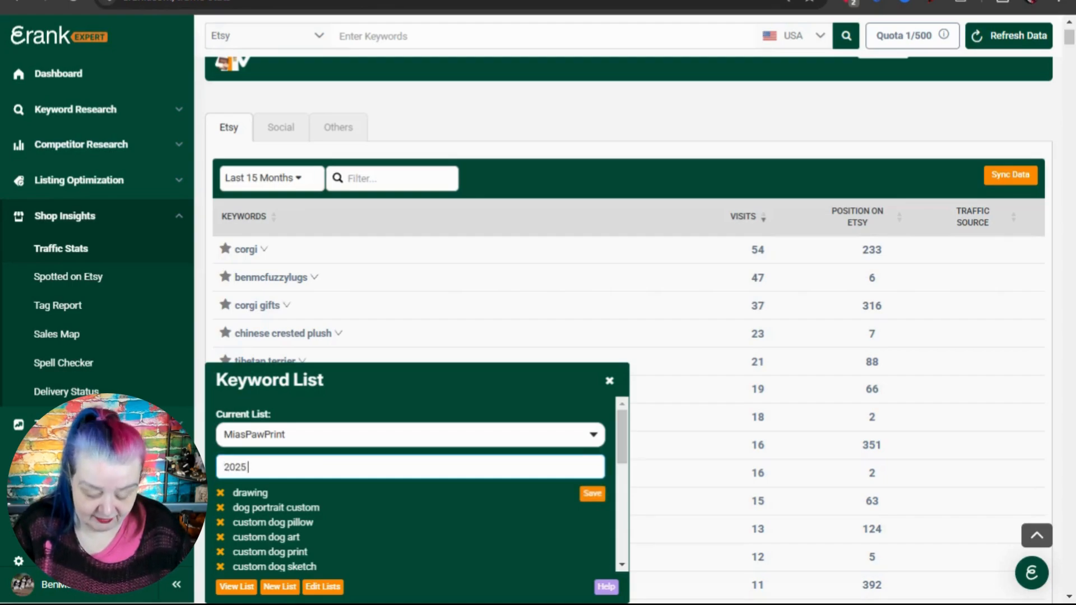
pyautogui.write(' Bangers')
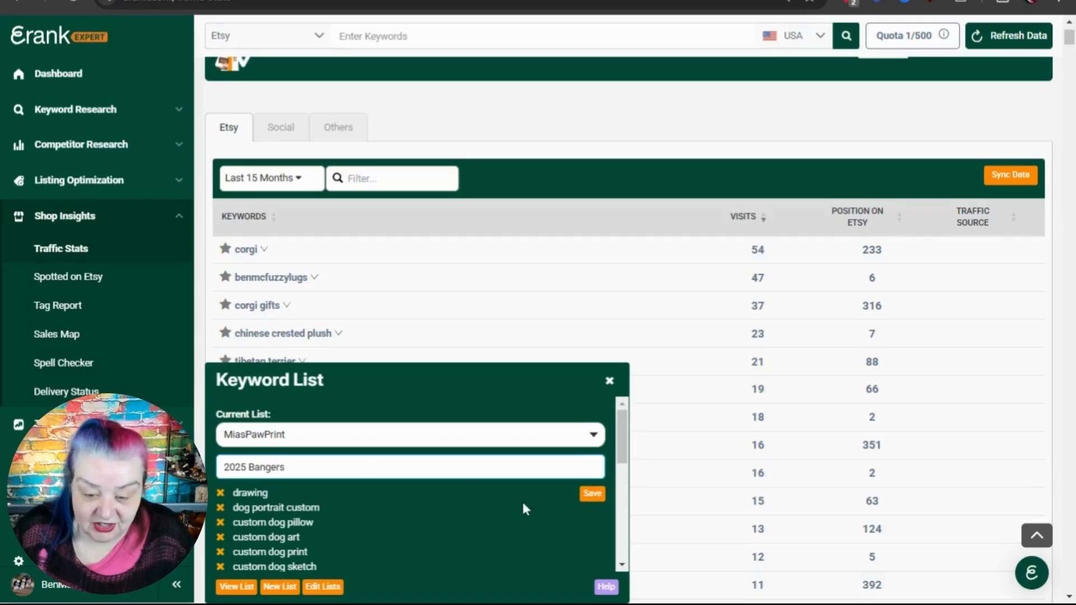
pyautogui.click(591, 495)
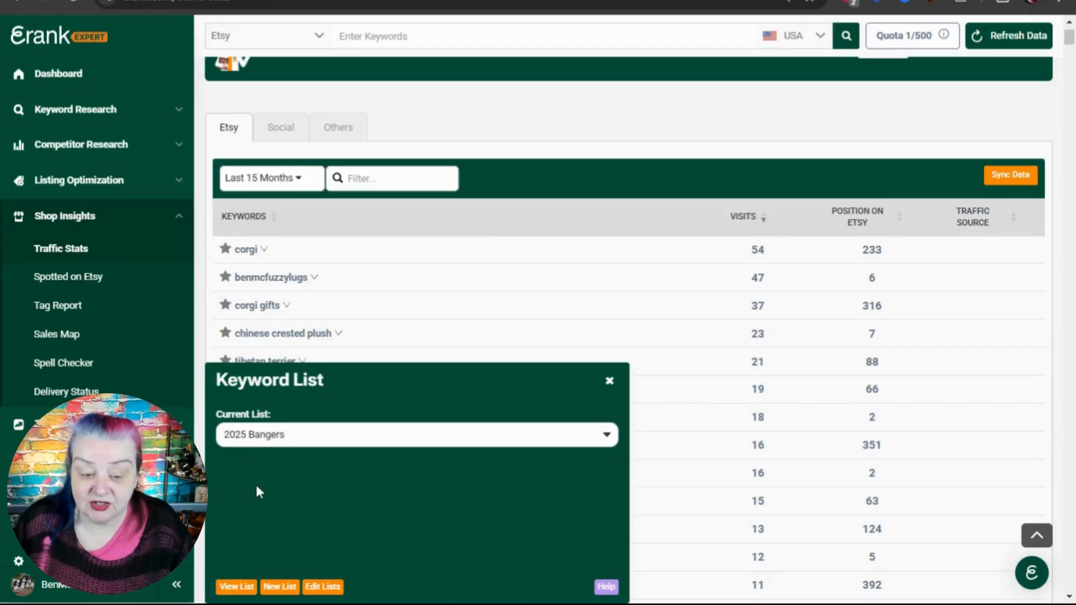
pyautogui.click(610, 381)
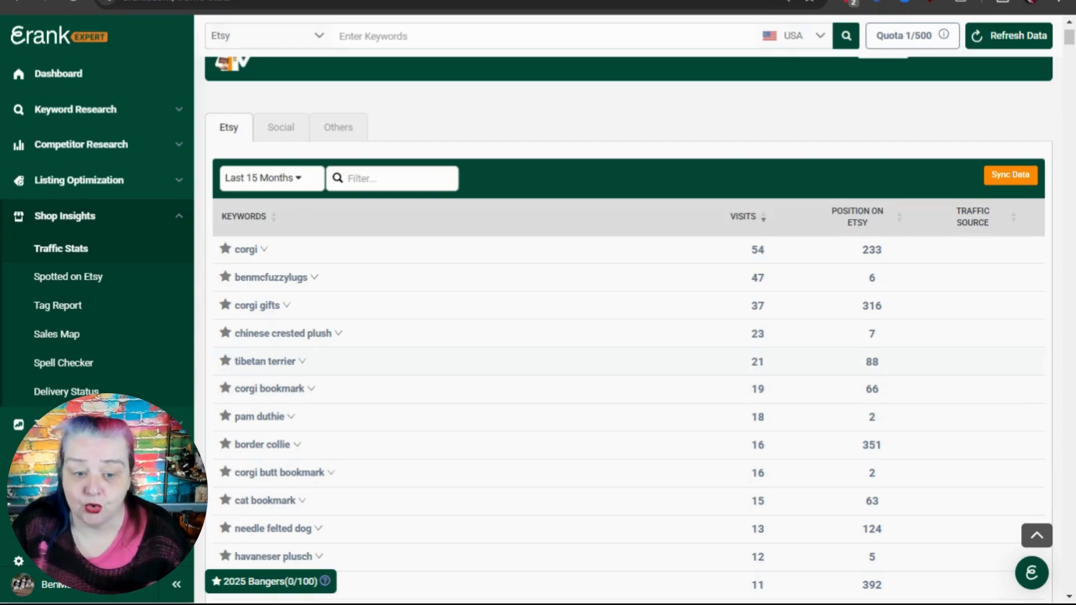
# Star the ten most-visited keywords, from corgi down to cat bookmark, to add them to the 2025 Bangers list.
pyautogui.click(225, 416)
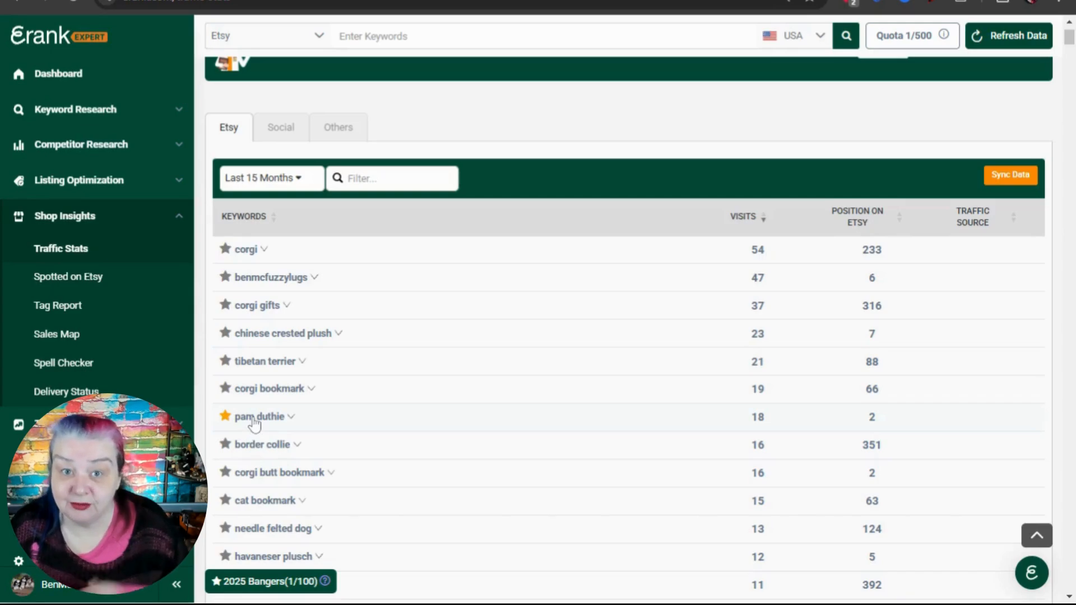
pyautogui.click(225, 251)
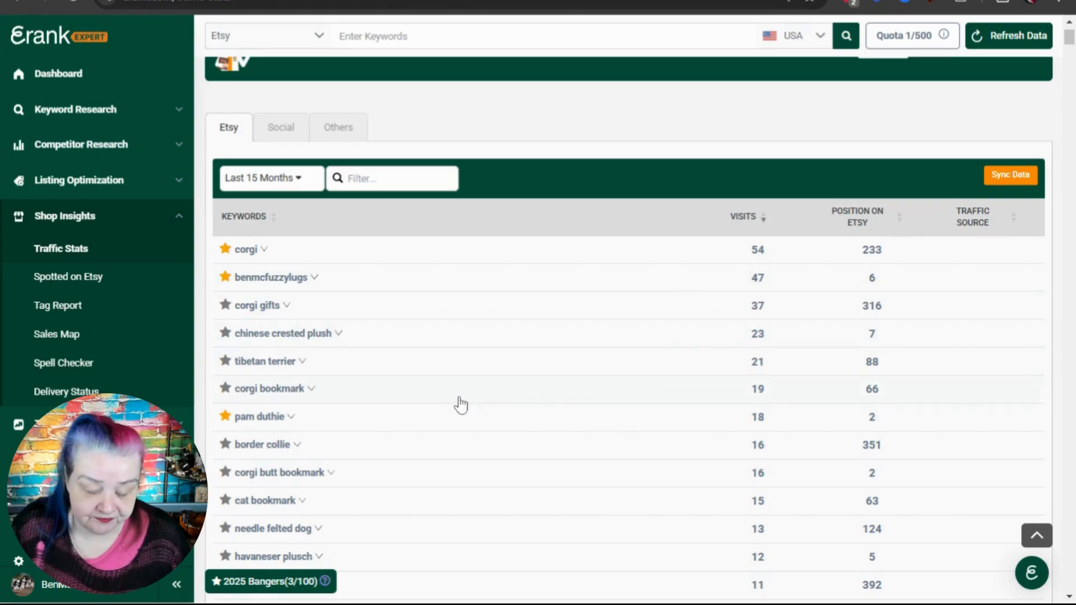
pyautogui.click(226, 305)
pyautogui.click(226, 334)
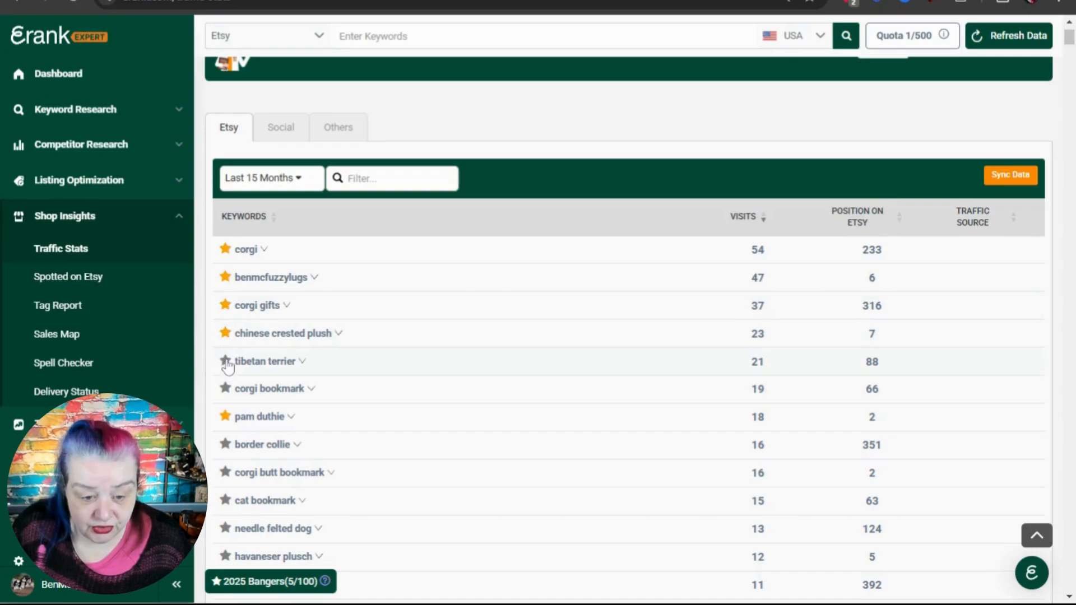
pyautogui.click(225, 361)
pyautogui.click(226, 389)
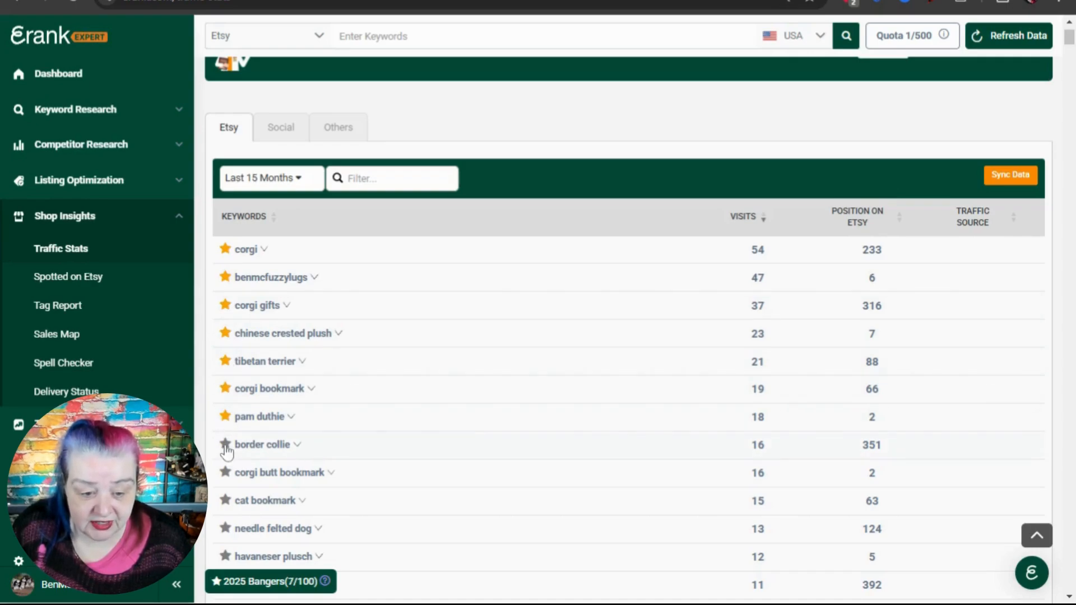
pyautogui.click(226, 445)
pyautogui.click(226, 474)
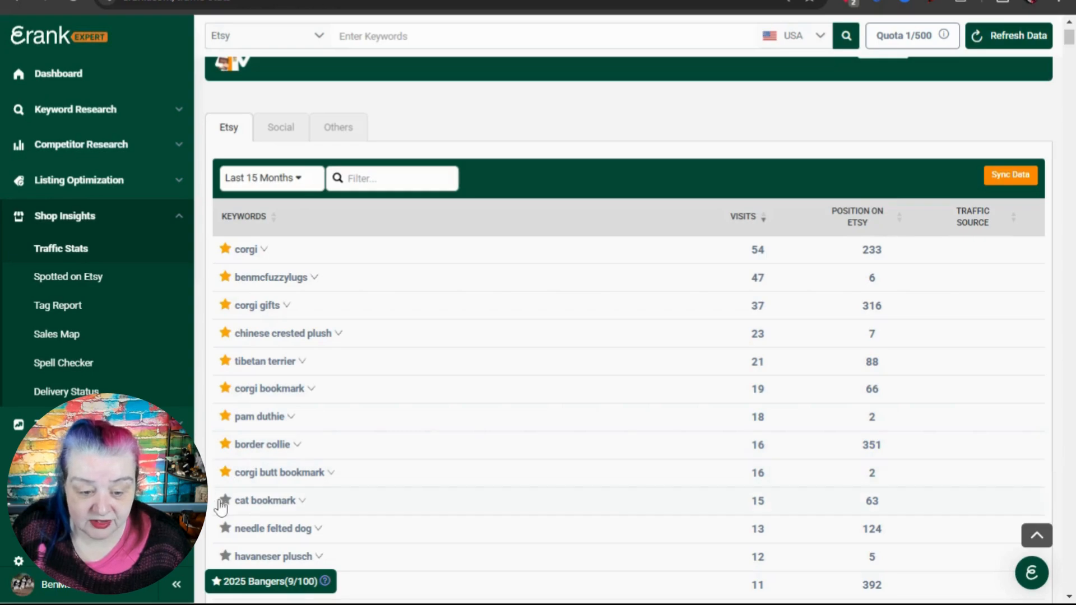
pyautogui.click(225, 500)
# Star needle felted dog, havaneser plusch, chinese crested, havanese plush and the two-word shop name for the 2025 Bangers list.
pyautogui.scroll(-3, 418, 460)
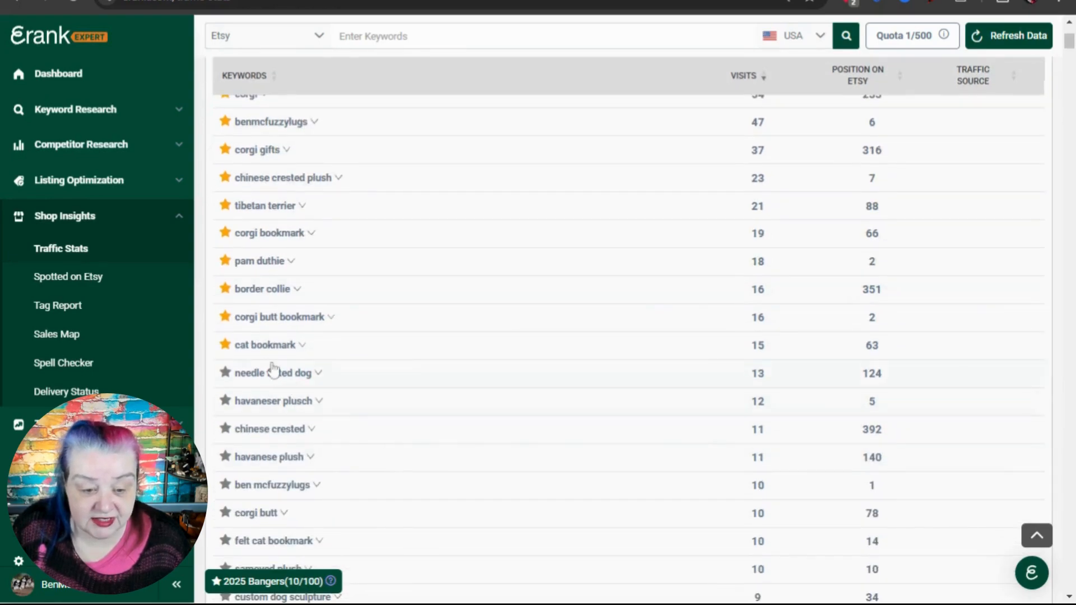
pyautogui.click(225, 374)
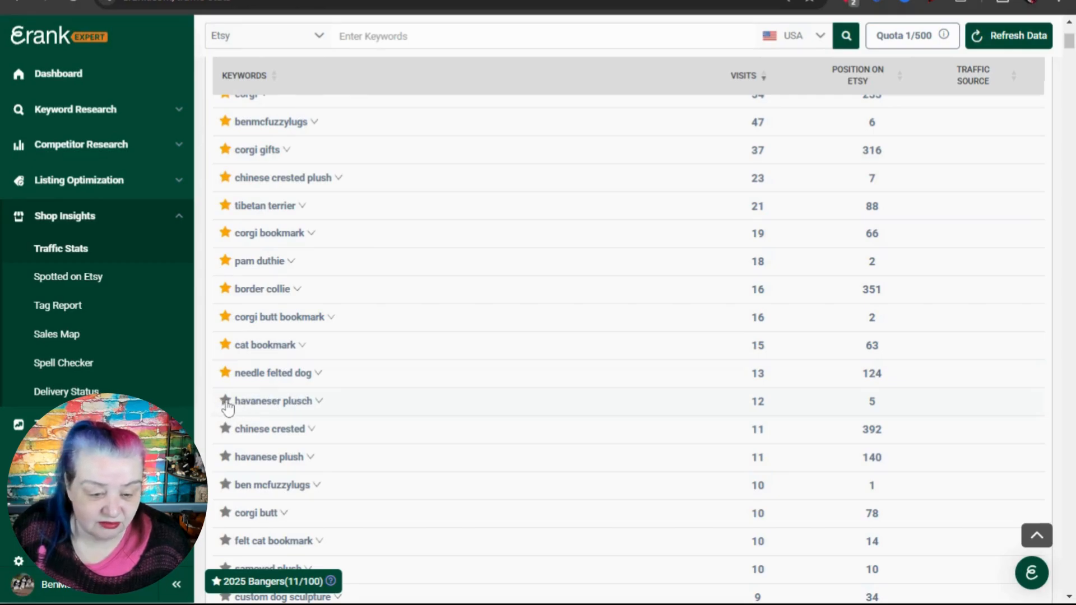
pyautogui.click(226, 401)
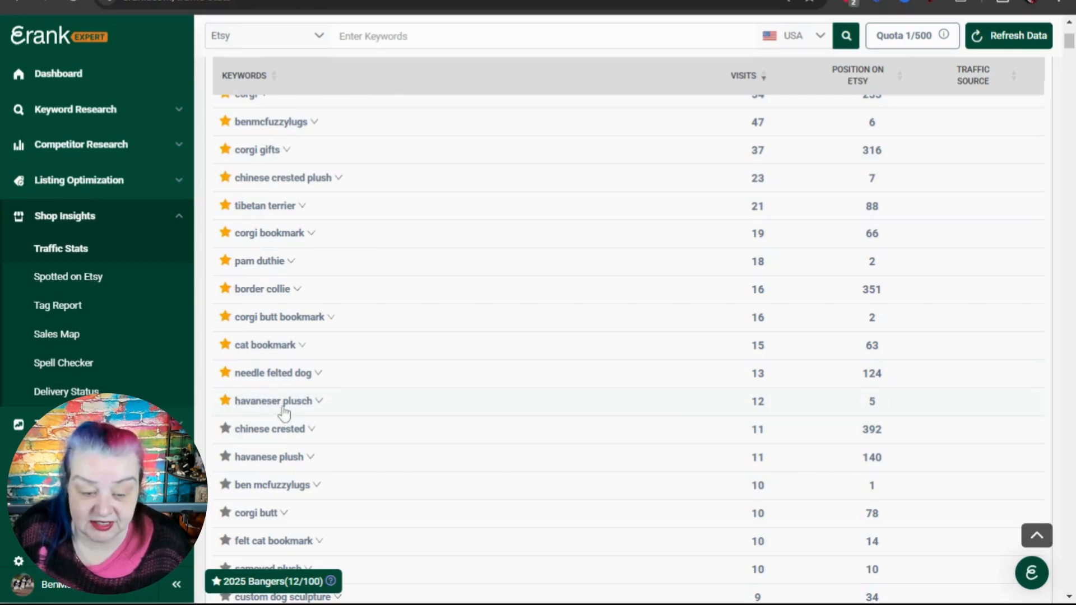
pyautogui.click(226, 431)
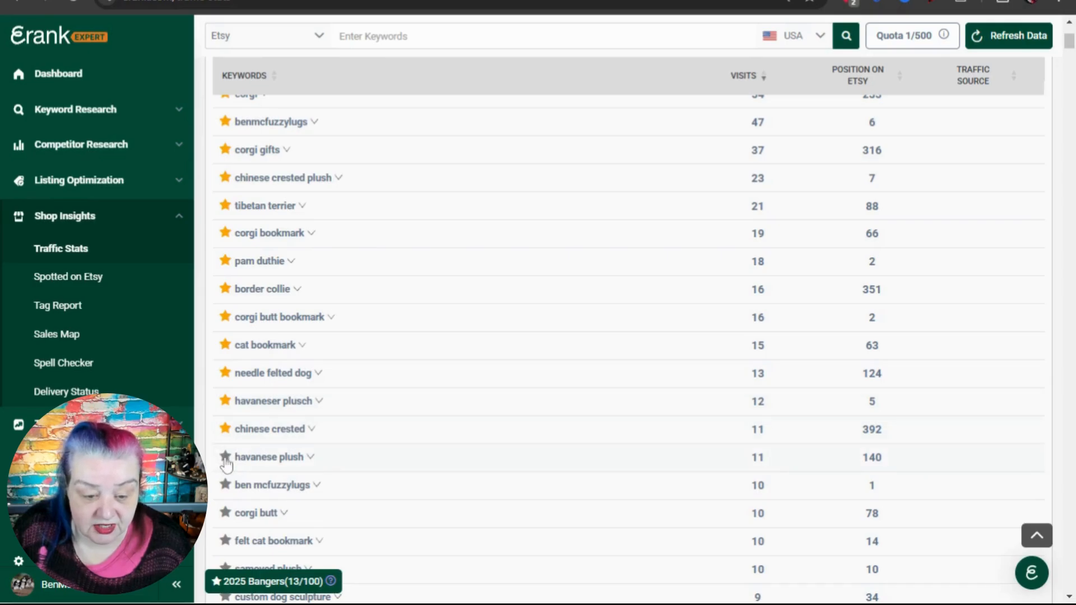
pyautogui.click(226, 458)
pyautogui.click(226, 485)
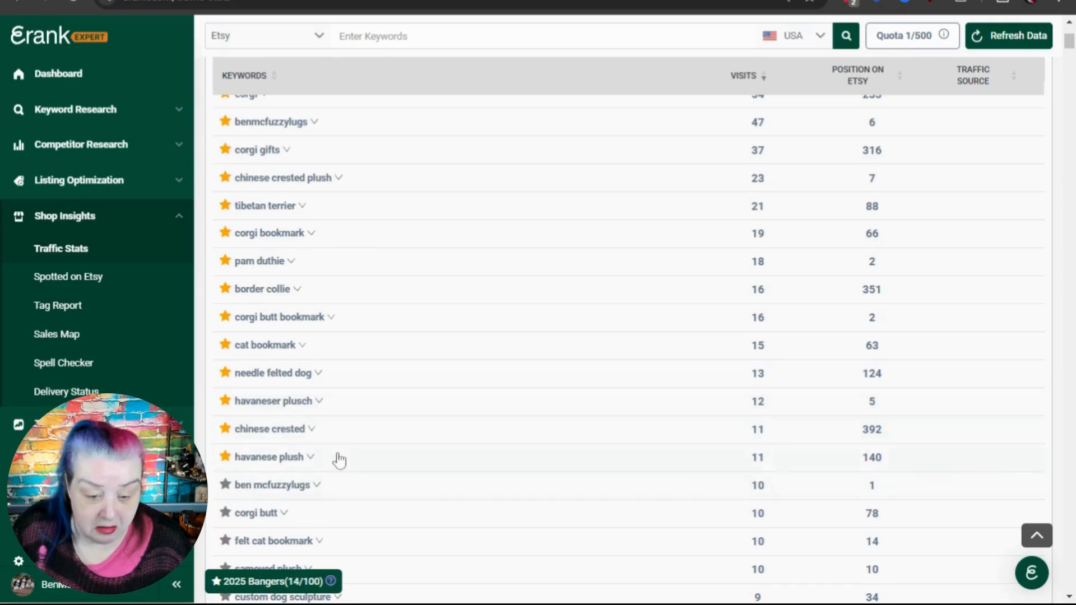
# Star the nine consecutive keywords from corgi butt down to bookmark, adding them to the 2025 Bangers list.
pyautogui.scroll(-3, 347, 455)
pyautogui.scroll(-1, 346, 455)
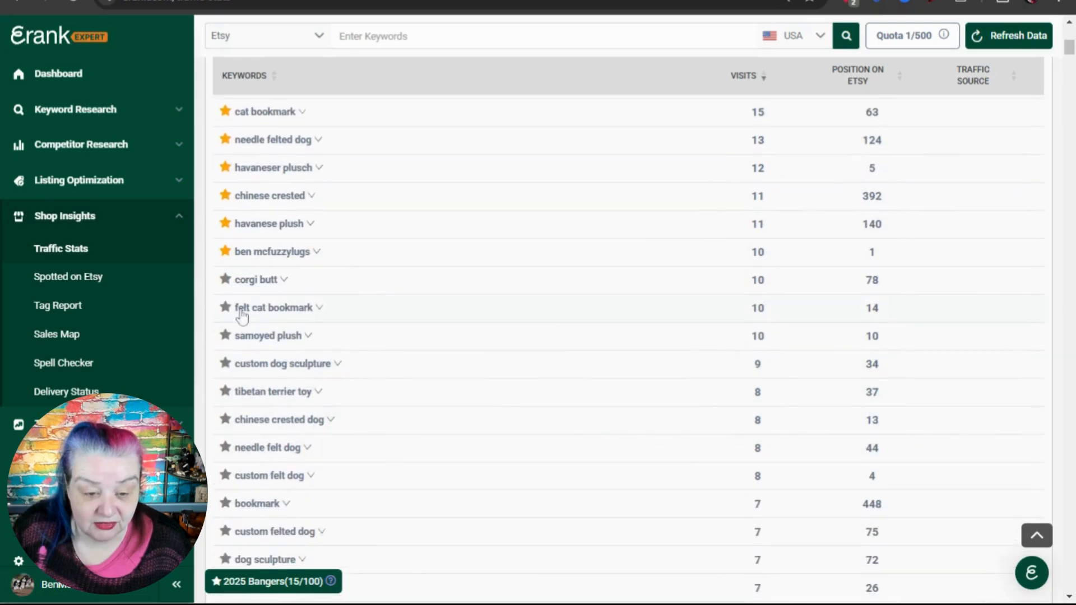
pyautogui.click(225, 282)
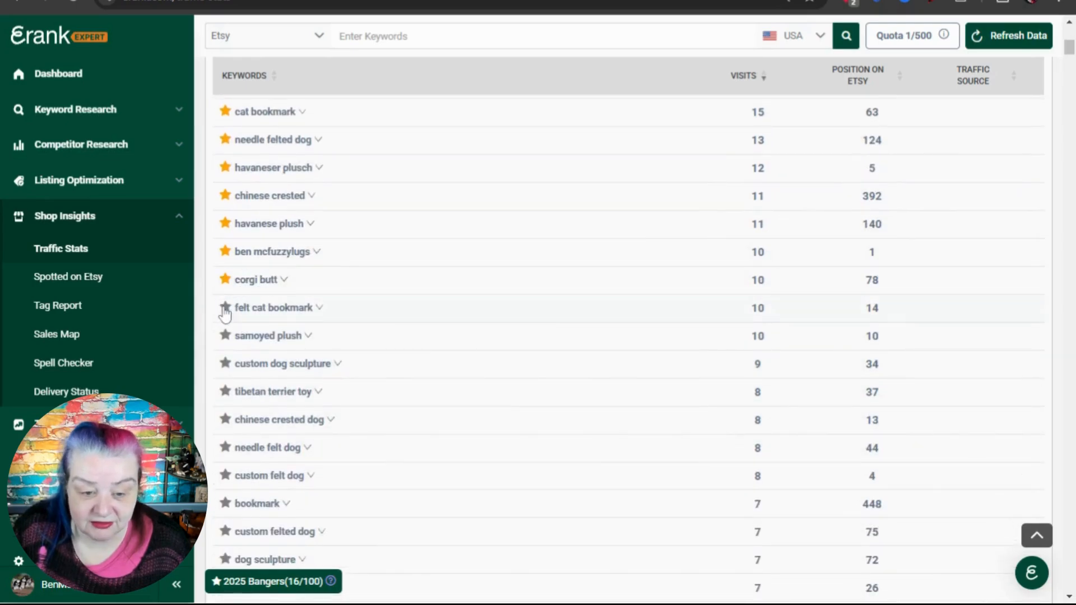
pyautogui.click(223, 314)
pyautogui.click(225, 335)
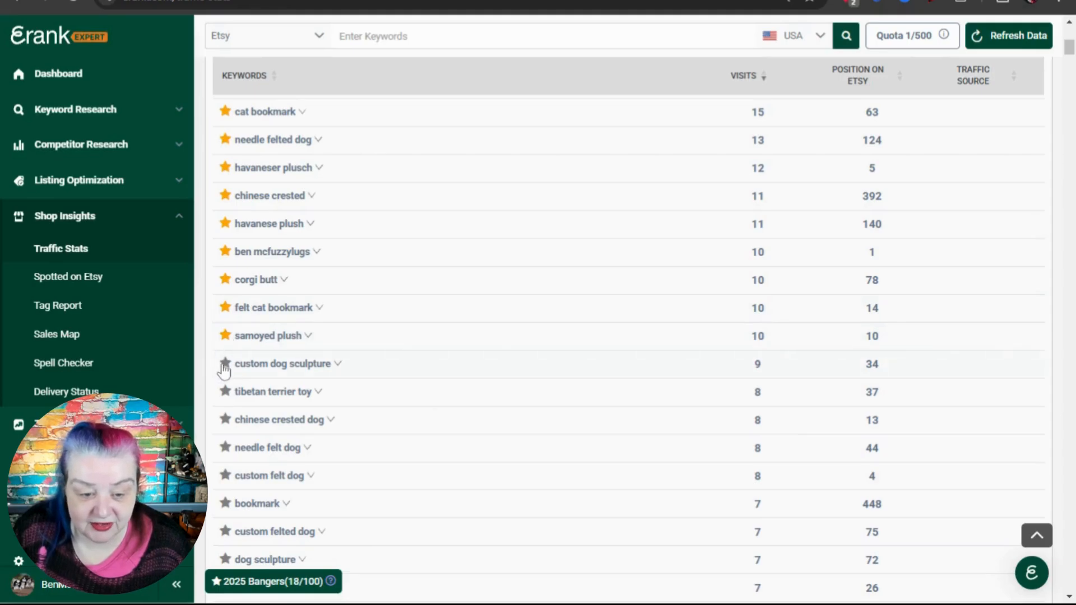
pyautogui.click(225, 366)
pyautogui.click(225, 392)
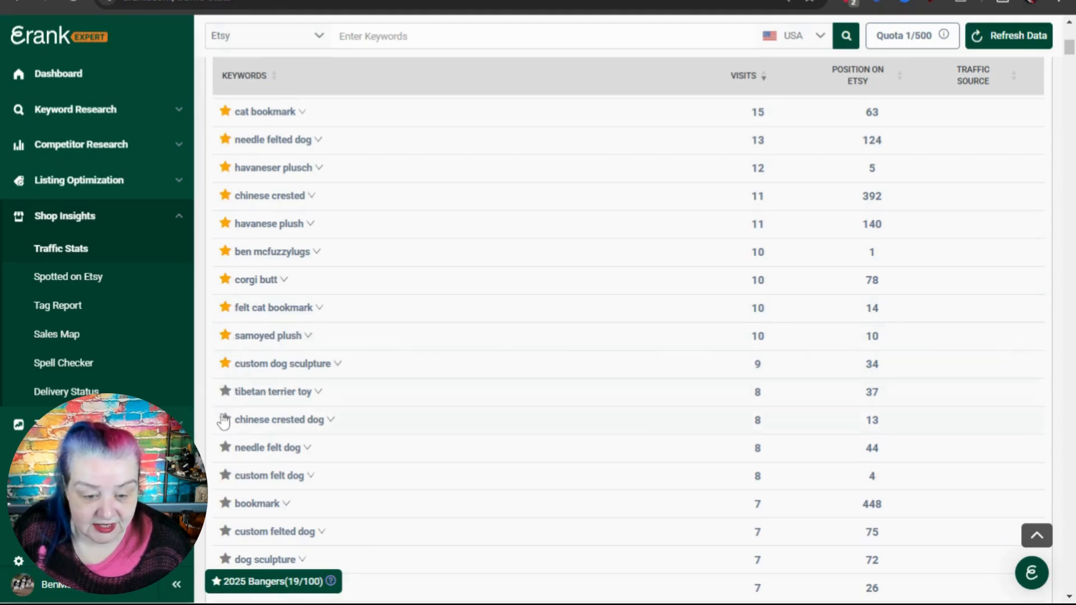
pyautogui.click(226, 421)
pyautogui.click(225, 448)
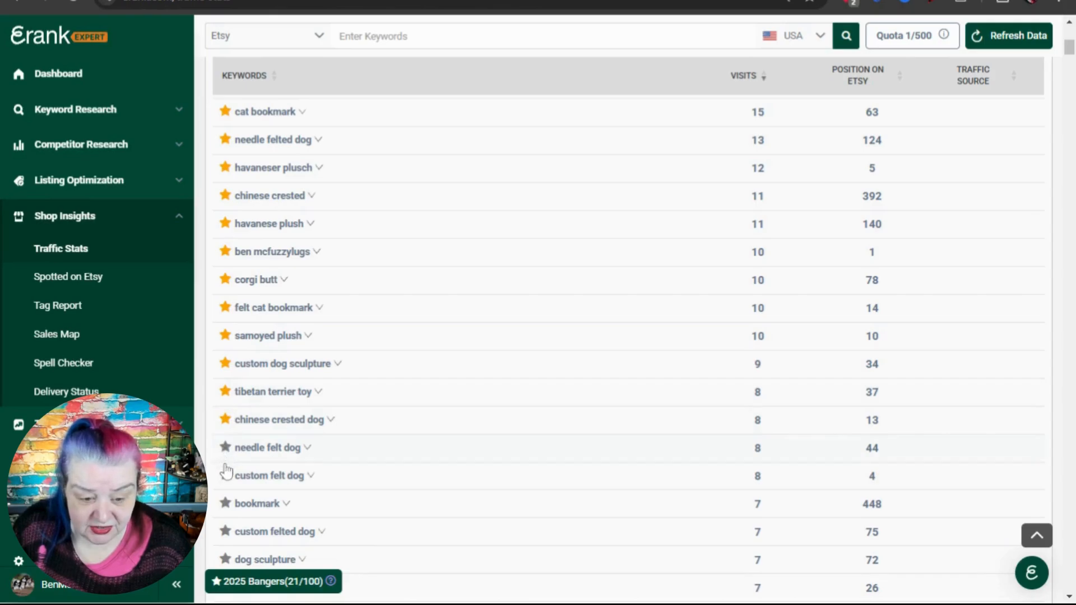
pyautogui.click(225, 477)
pyautogui.click(225, 504)
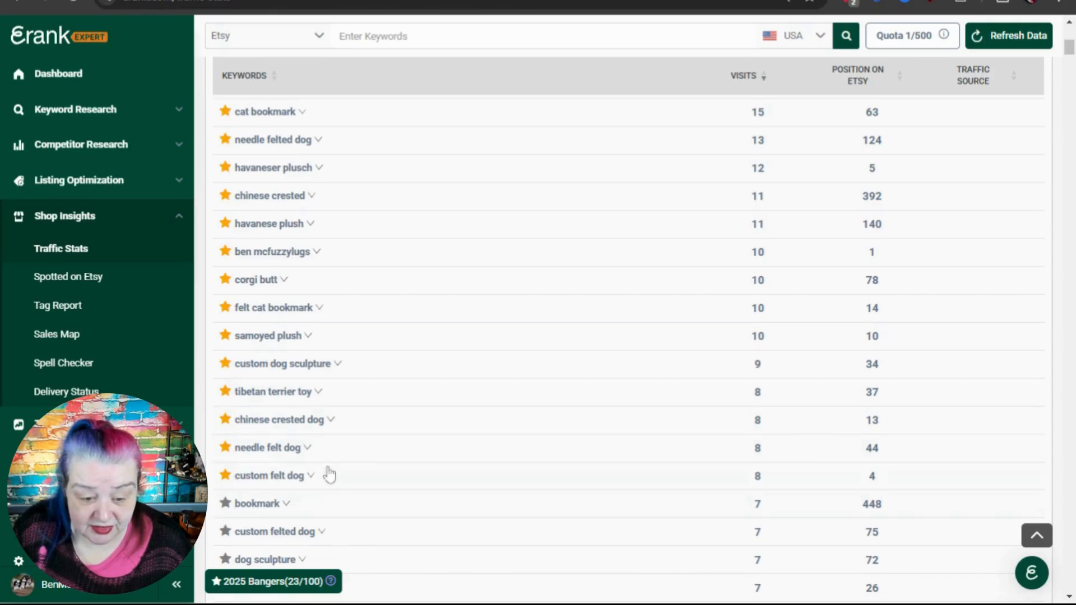
# Star custom felted dog, dog sculpture, havanese, skye terrier, samoyed and havanese sculpture for the 2025 Bangers list.
pyautogui.scroll(-3, 412, 437)
pyautogui.click(224, 377)
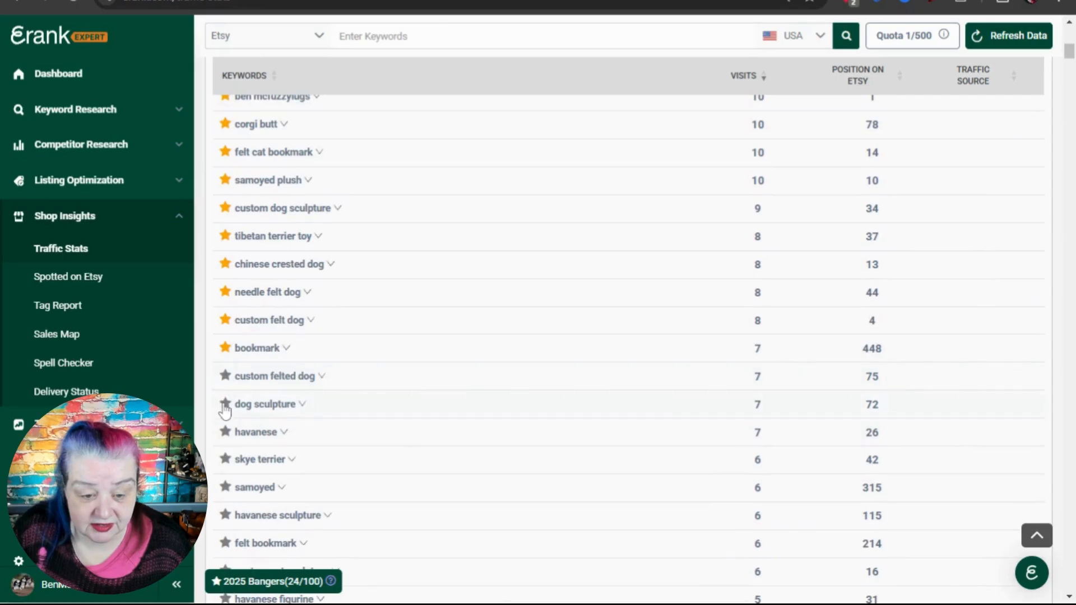
pyautogui.click(226, 405)
pyautogui.click(226, 433)
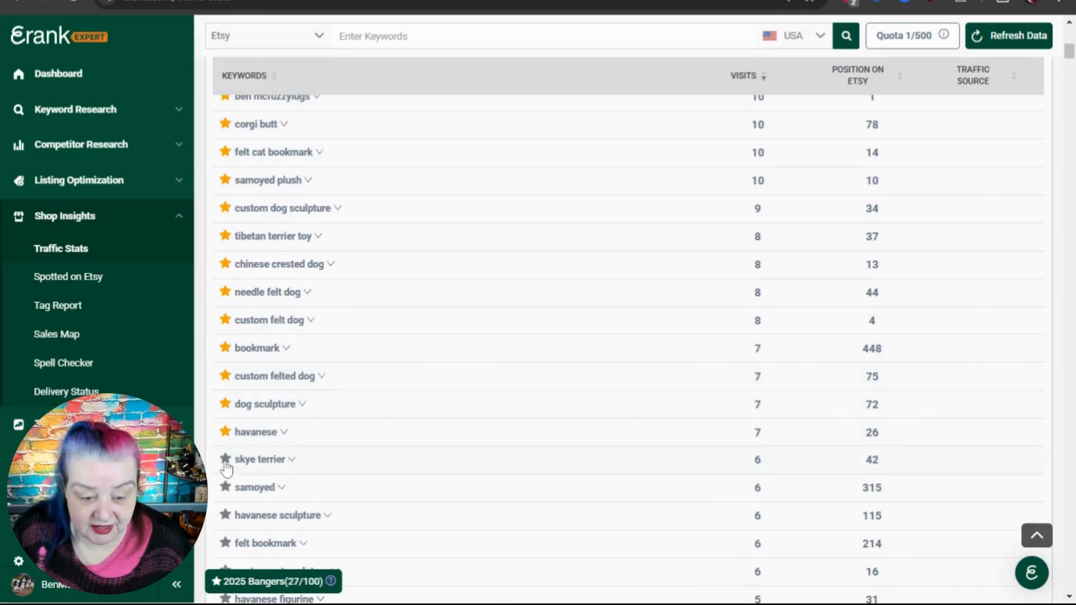
pyautogui.click(257, 469)
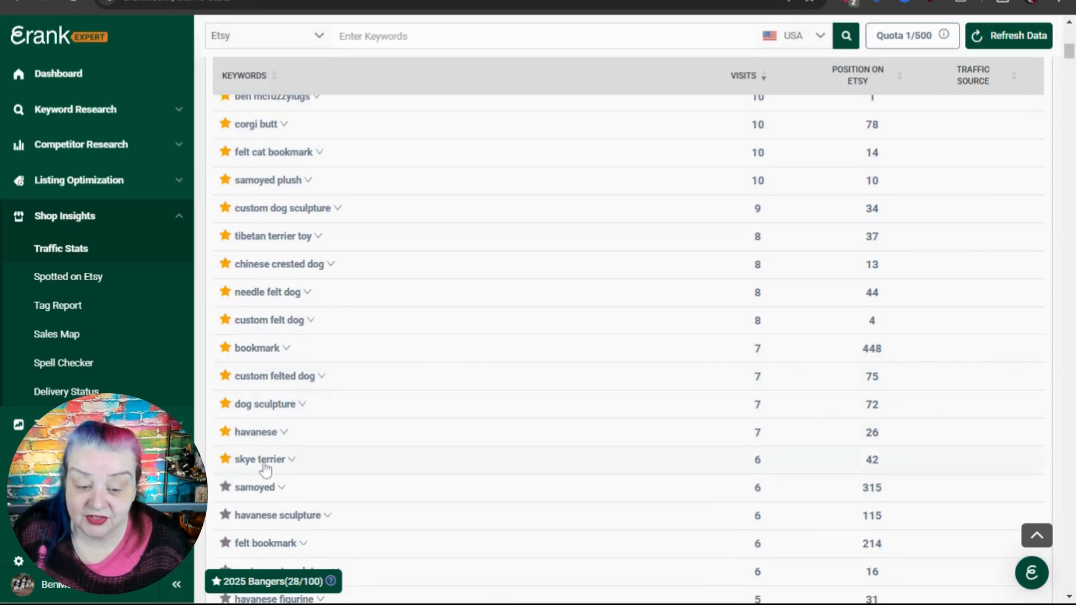
pyautogui.click(225, 488)
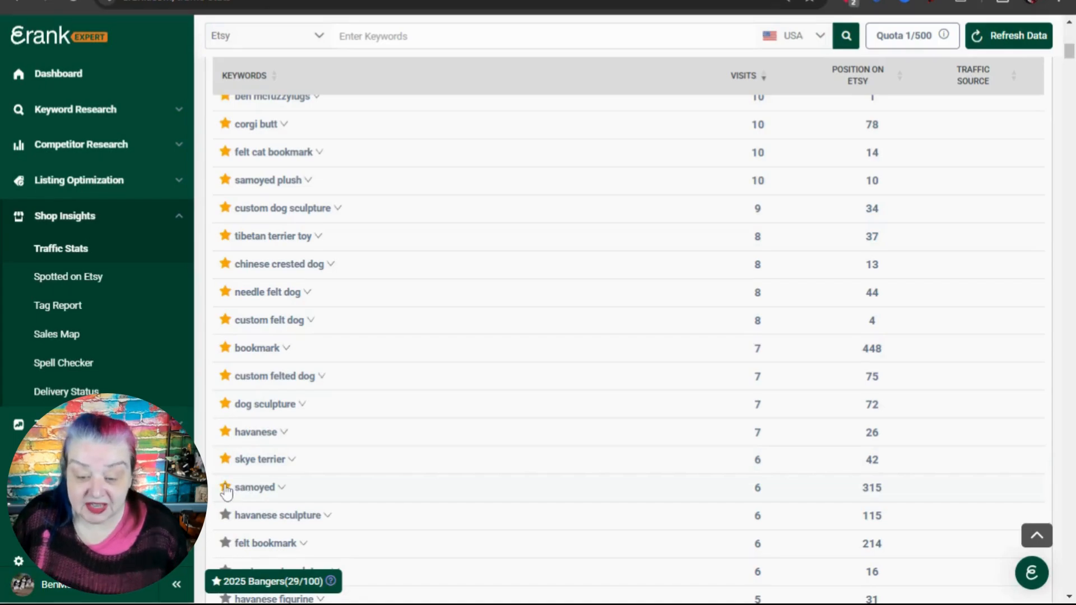
pyautogui.scroll(-3, 319, 415)
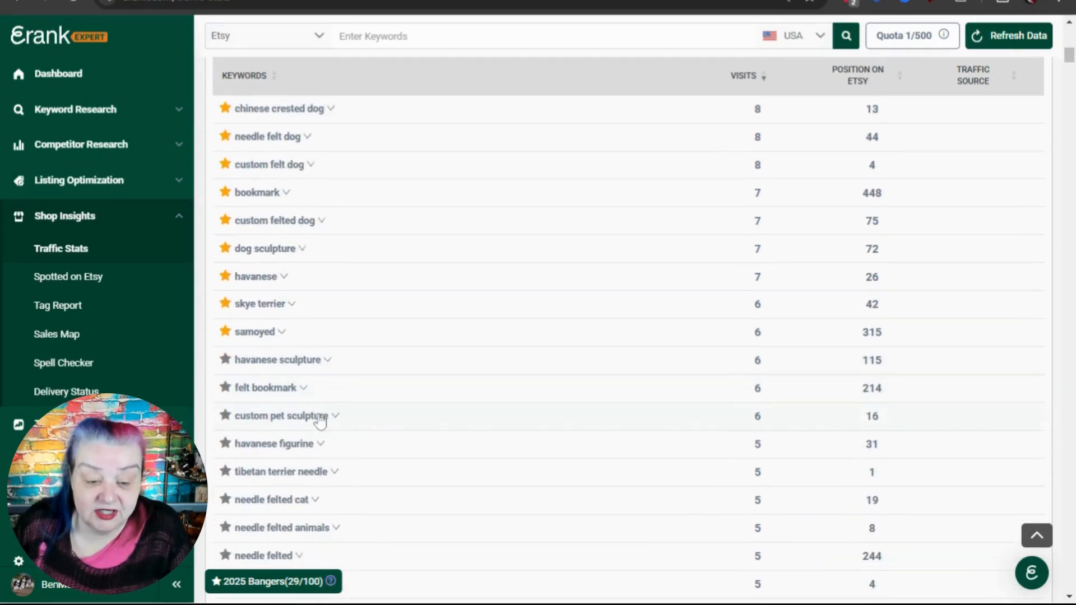
pyautogui.scroll(-1, 382, 347)
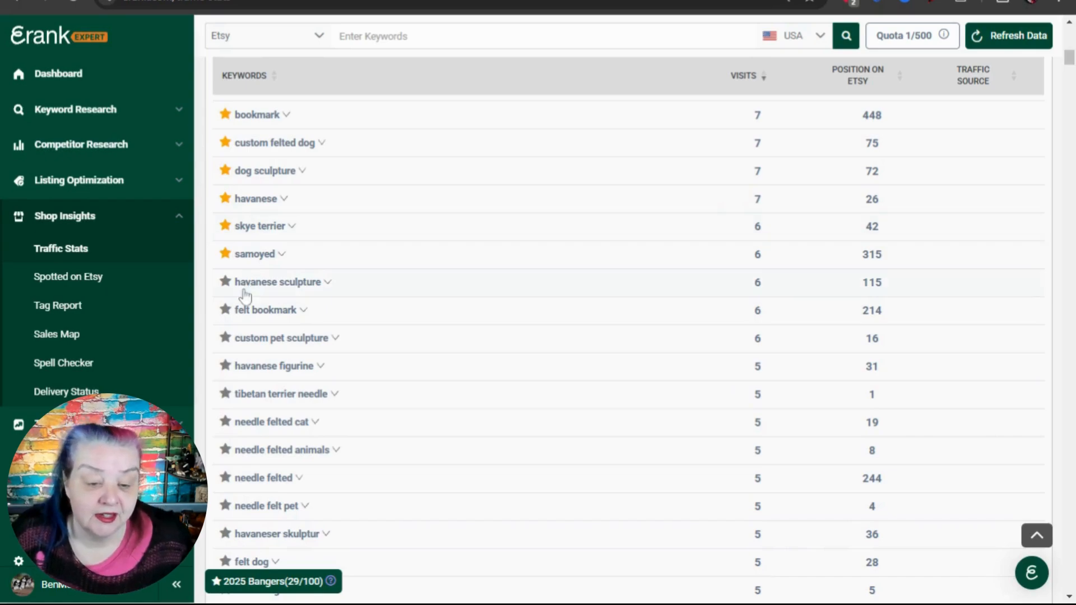
pyautogui.click(226, 282)
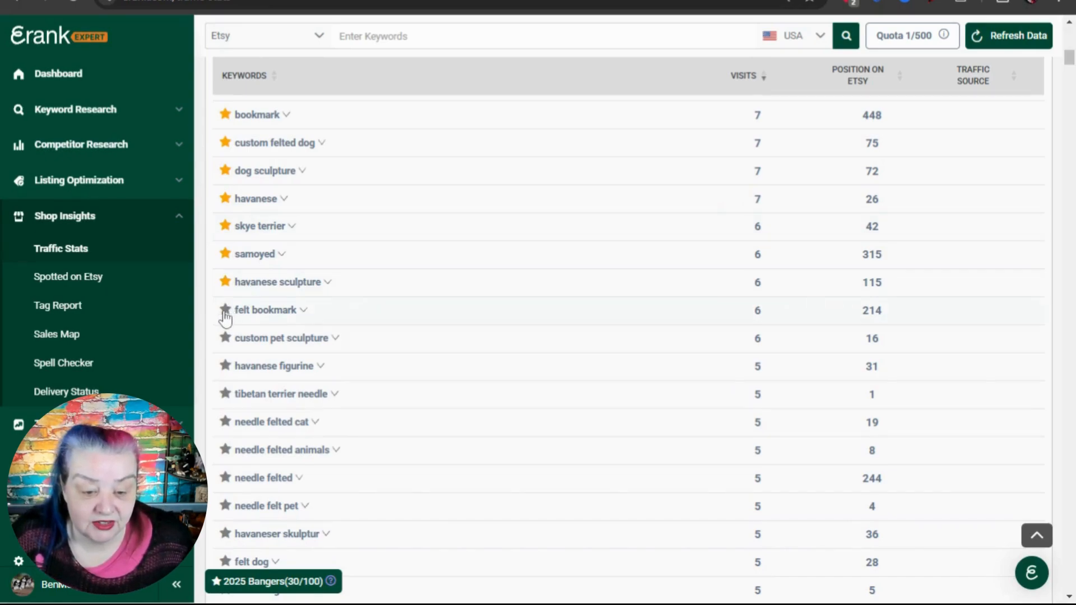
# Star felt bookmark, custom pet sculpture, havanese figurine, tibetan terrier needle, needle felted cat, needle felted animals and needle felted for the 2025 Bangers list.
pyautogui.click(224, 312)
pyautogui.click(224, 339)
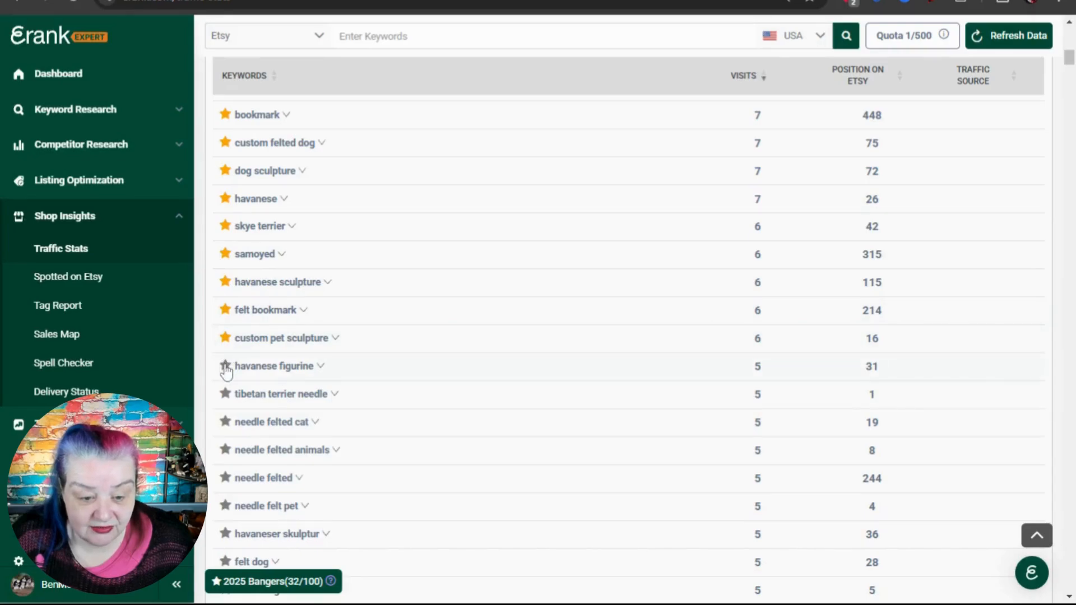
pyautogui.click(225, 367)
pyautogui.click(225, 395)
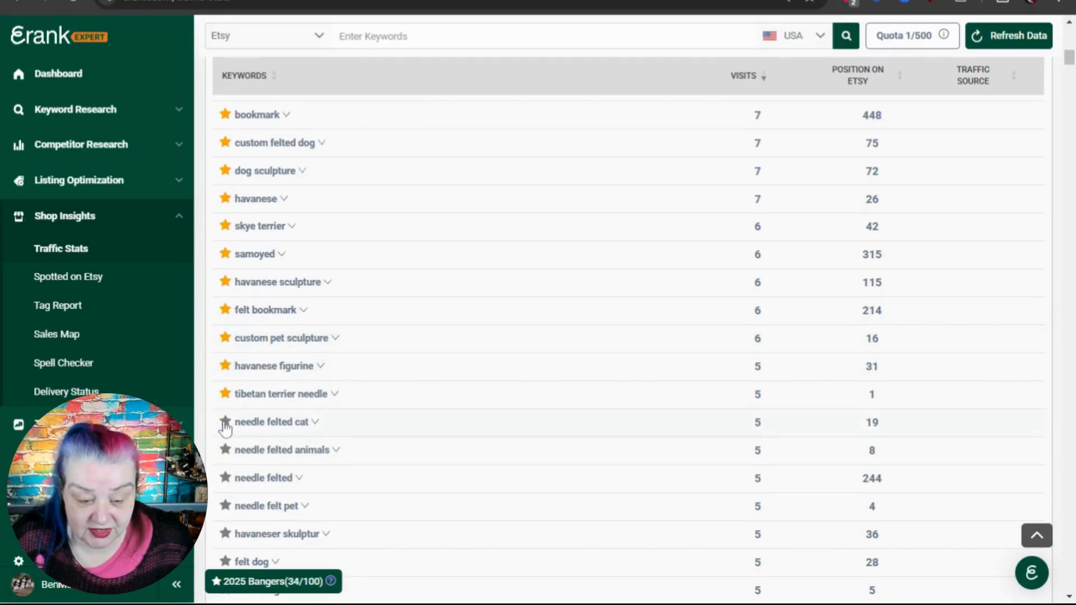
pyautogui.click(225, 424)
pyautogui.click(226, 452)
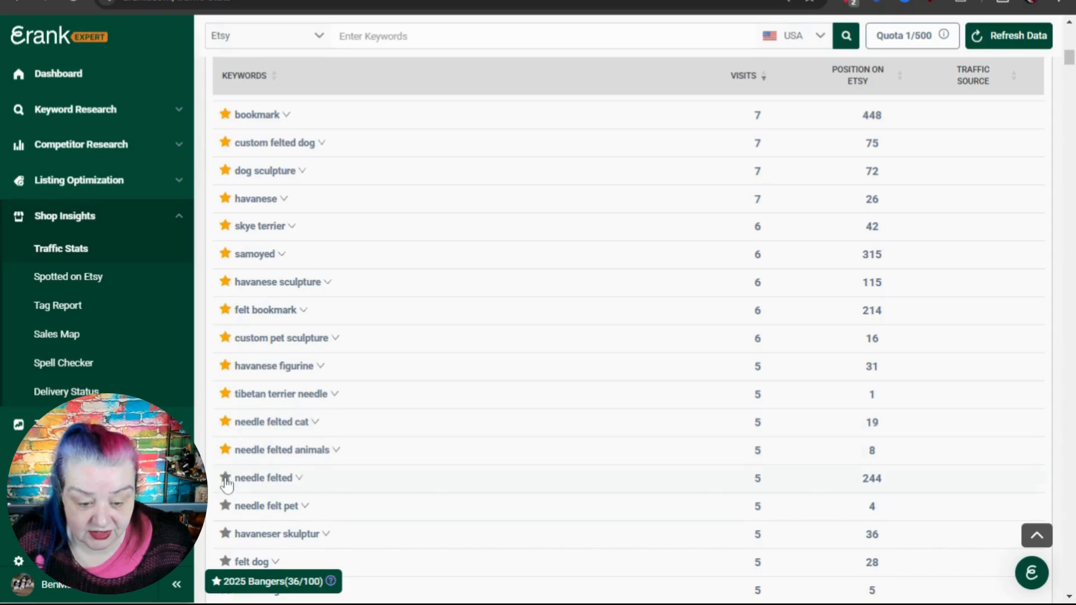
pyautogui.click(224, 479)
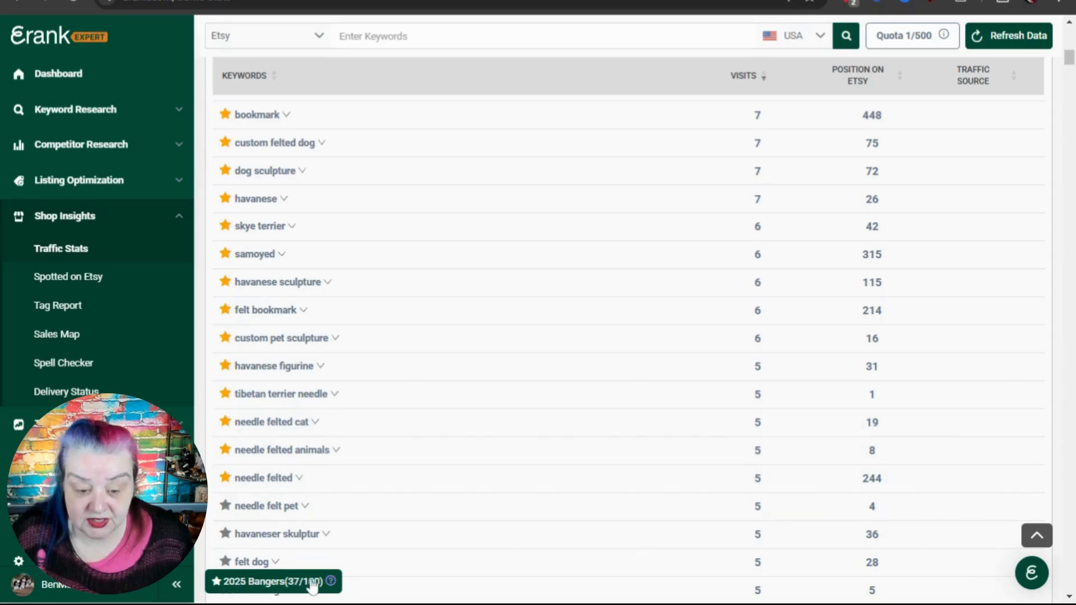
# Star needle felt pet, felt dog, felted dogs, dog felt, custom stuffed dog, corgi merchandise and corgi butt dog bookmark for the 2025 Bangers list.
pyautogui.scroll(-3, 430, 449)
pyautogui.scroll(-2, 430, 449)
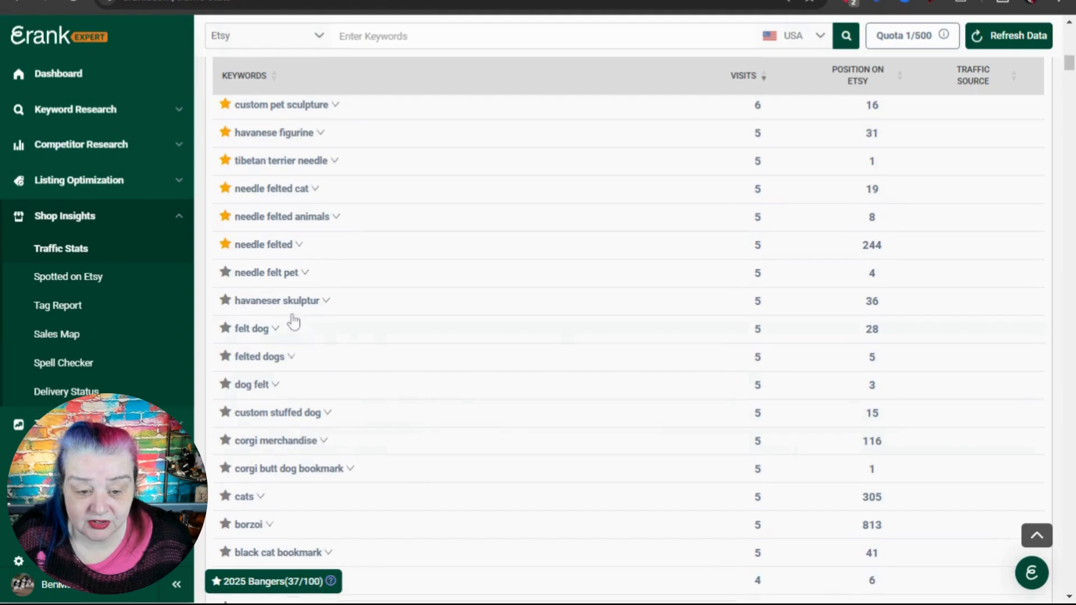
pyautogui.click(225, 273)
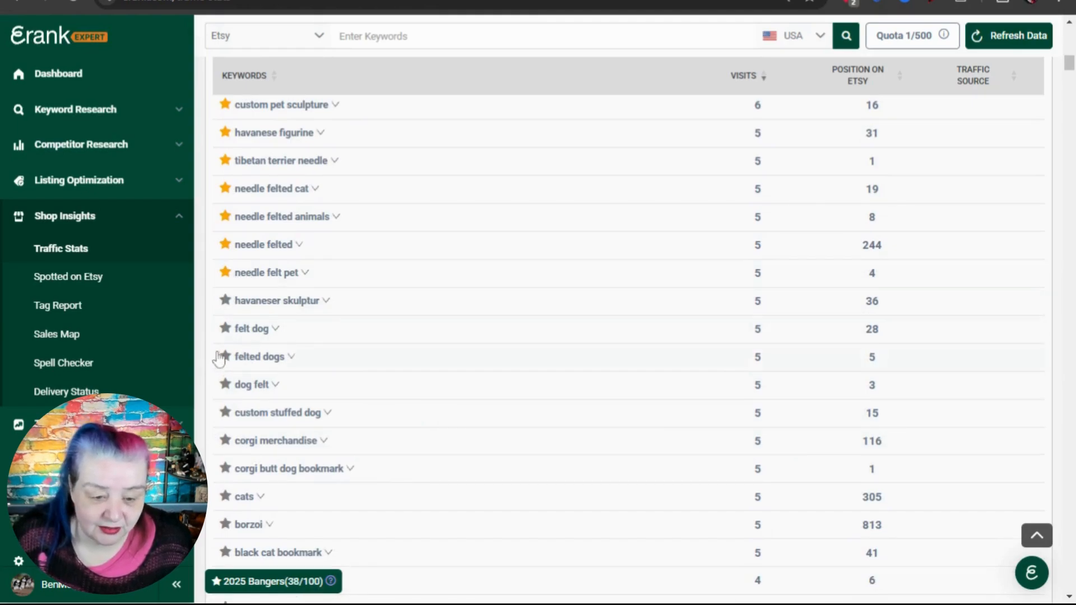
pyautogui.click(225, 329)
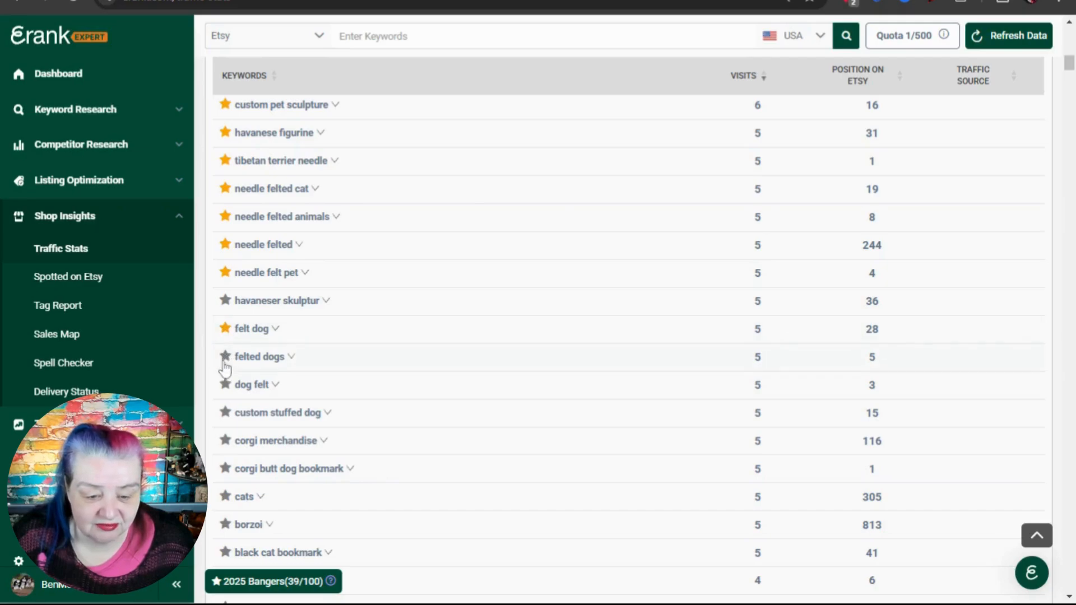
pyautogui.click(225, 356)
pyautogui.click(225, 385)
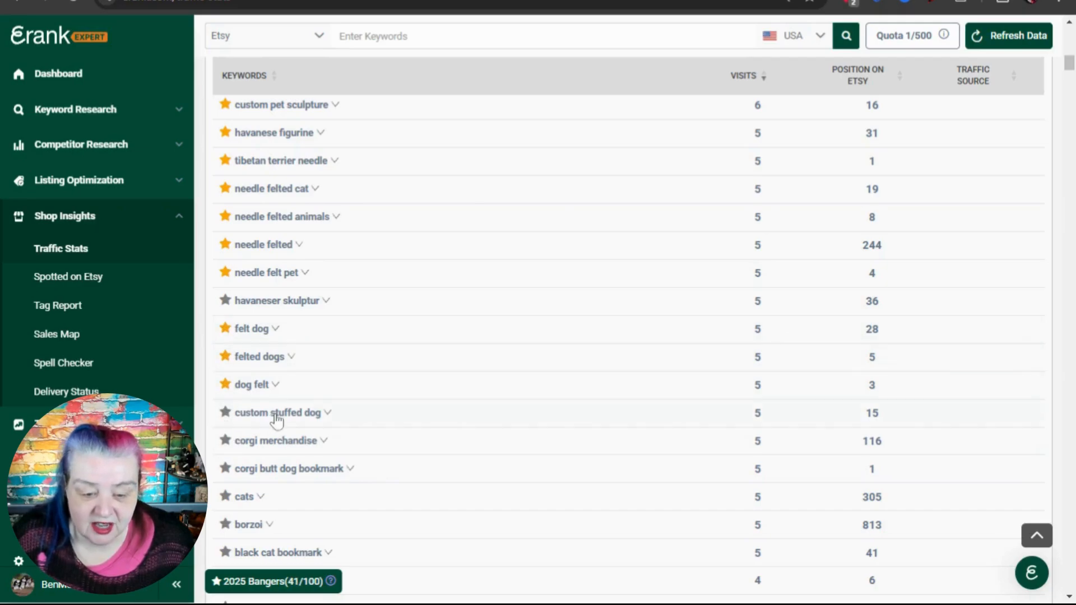
pyautogui.click(227, 414)
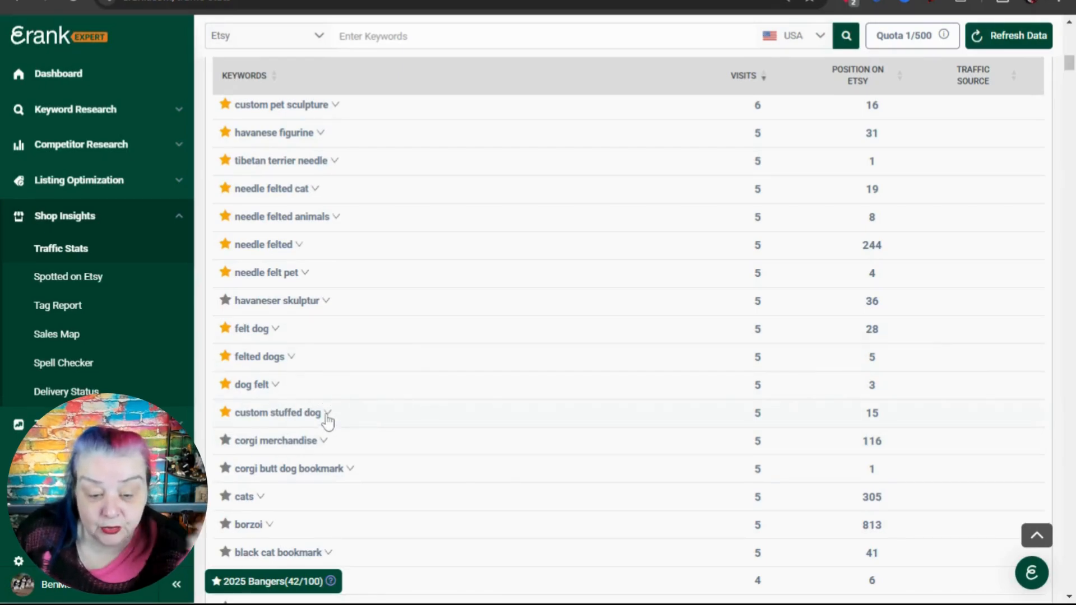
pyautogui.click(227, 443)
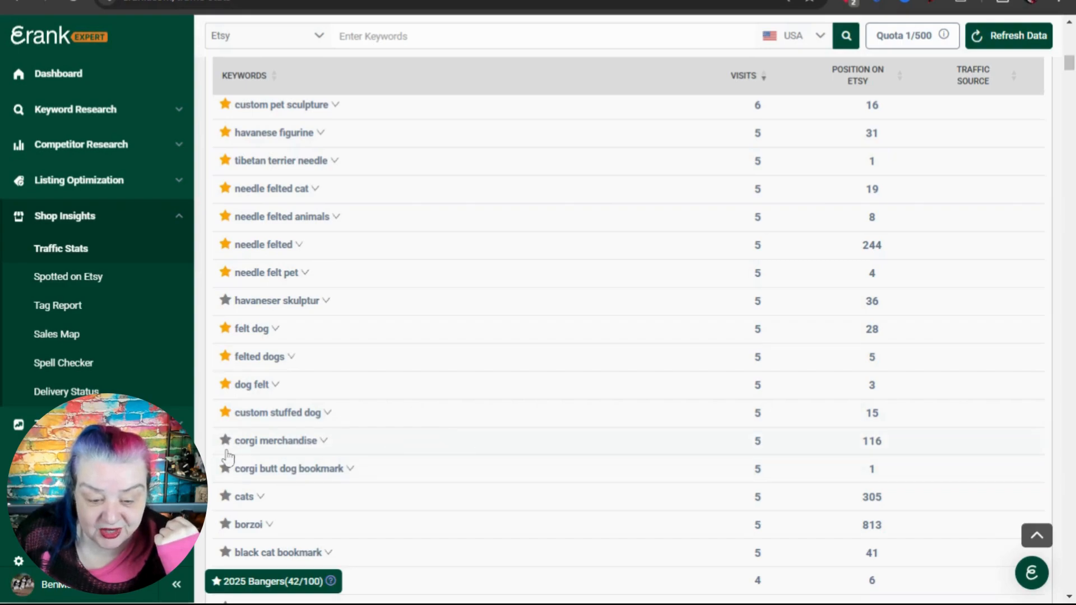
pyautogui.click(226, 472)
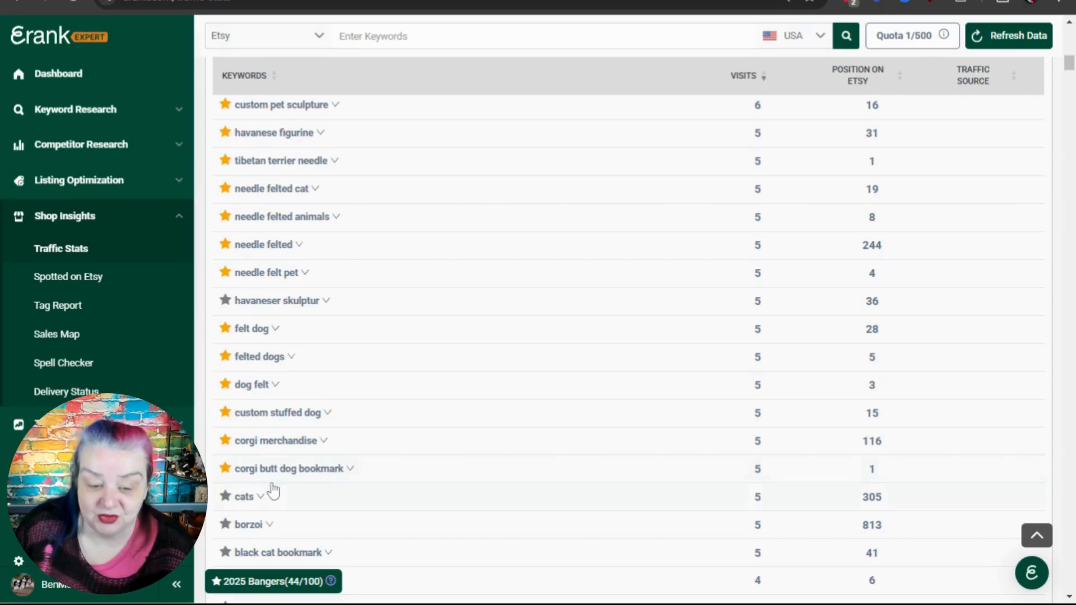
# Star cats, borzoi, black cat bookmark, welsh springer spaniel, tibetan spaniel and silken windhound for the 2025 Bangers list.
pyautogui.scroll(-3, 272, 486)
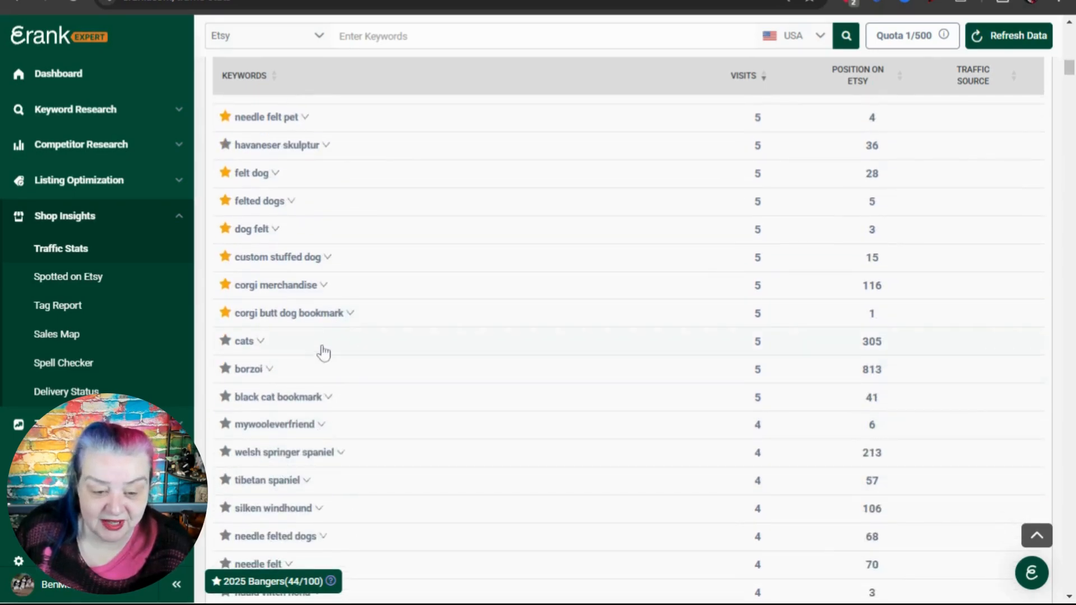
pyautogui.click(225, 342)
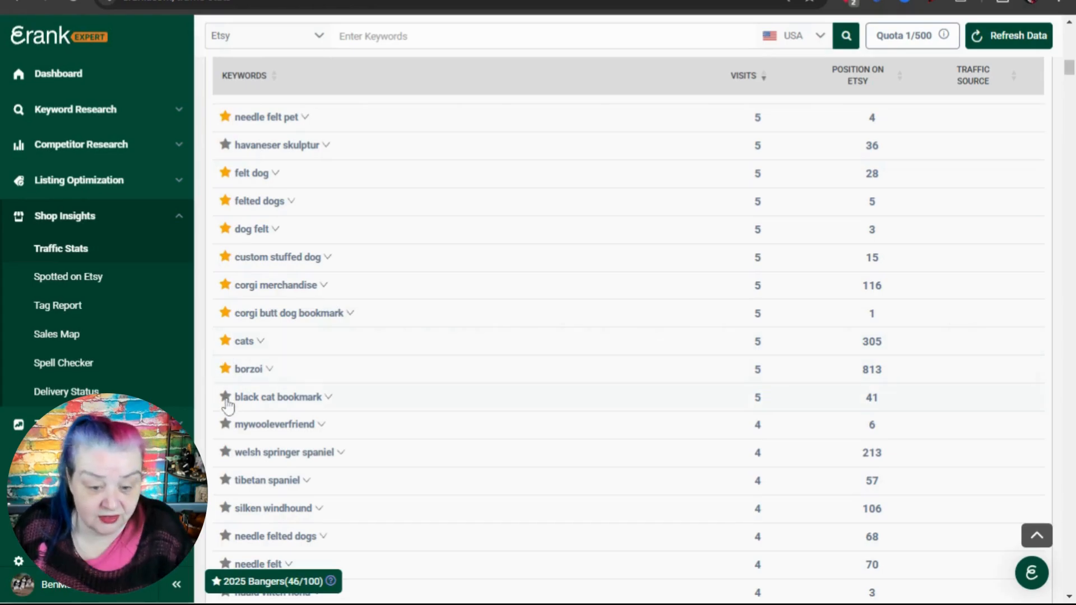
pyautogui.click(225, 398)
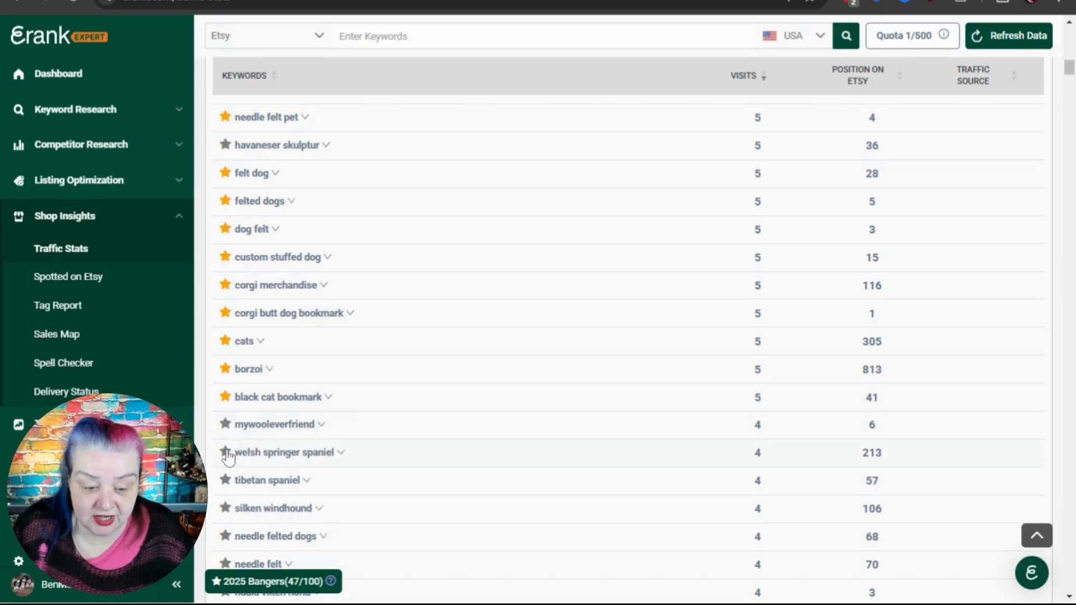
pyautogui.click(226, 479)
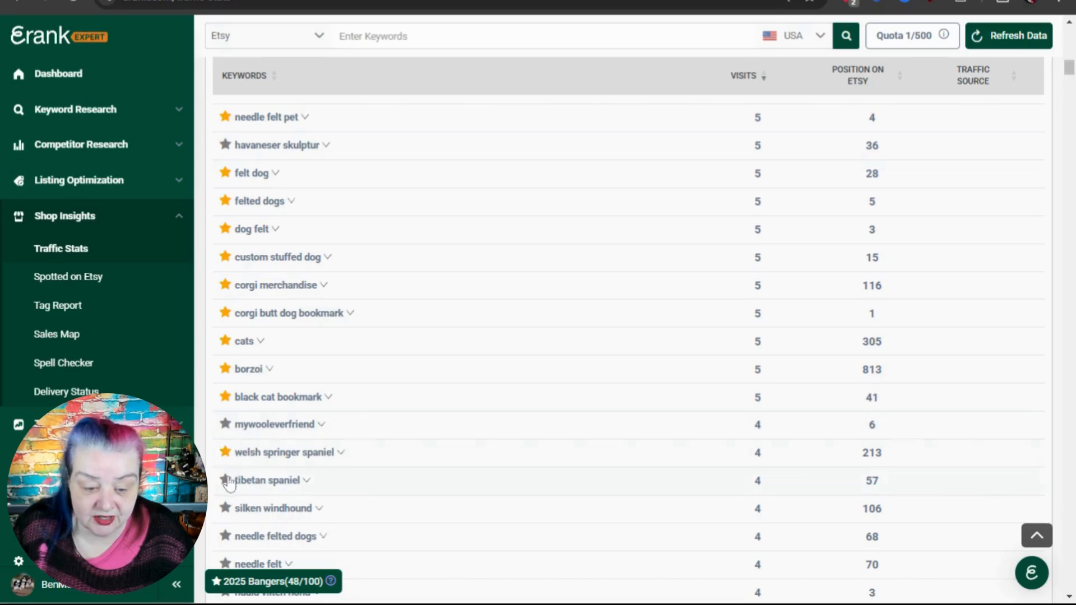
pyautogui.click(225, 508)
# Star needle felted dogs, needle felt, needle felt bookmark, jacob sheep, felt dog bookmark, dog sculptures, custom needle felt pet and crested dog for 2025 Bangers.
pyautogui.scroll(-4, 370, 465)
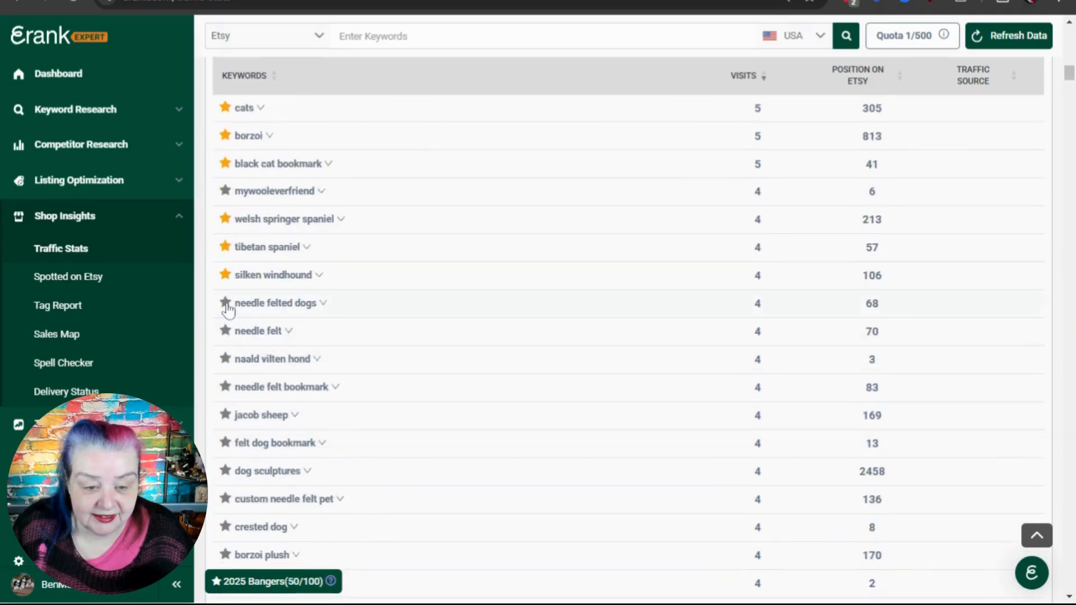
pyautogui.click(226, 331)
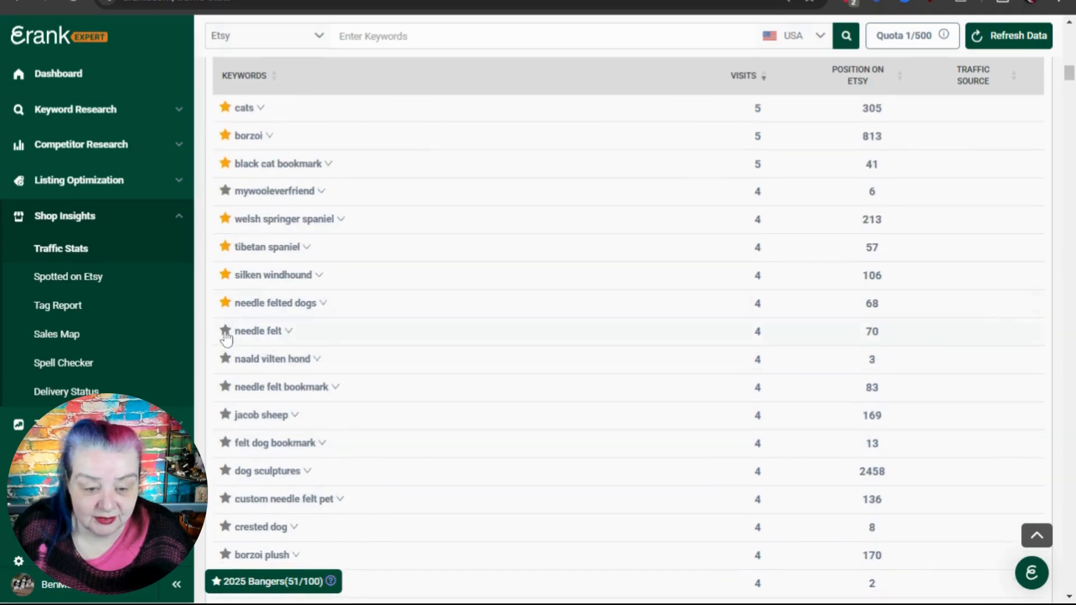
pyautogui.click(225, 388)
pyautogui.click(225, 415)
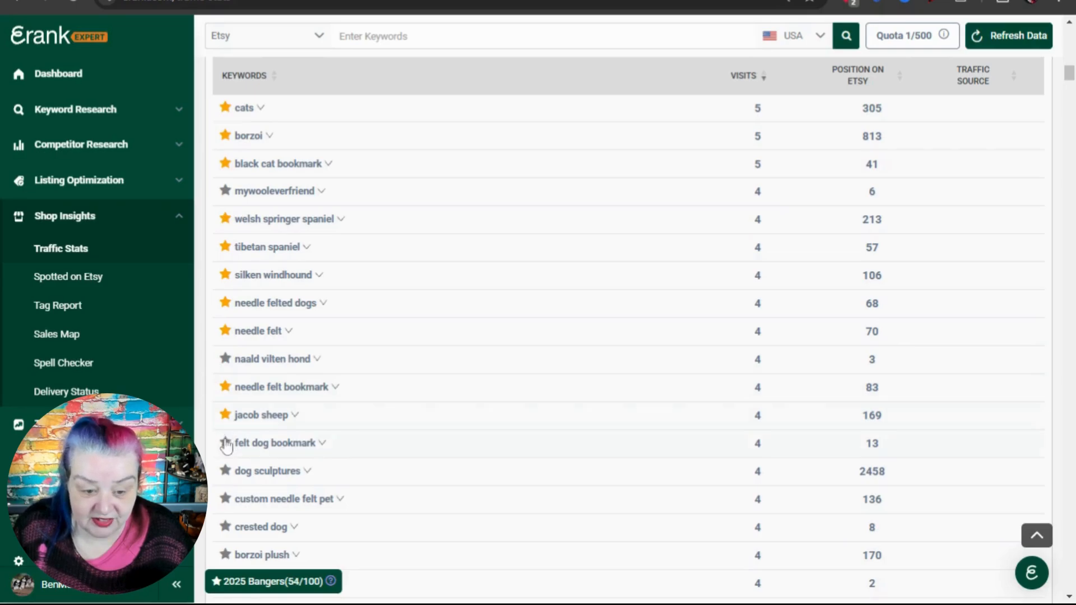
pyautogui.click(226, 442)
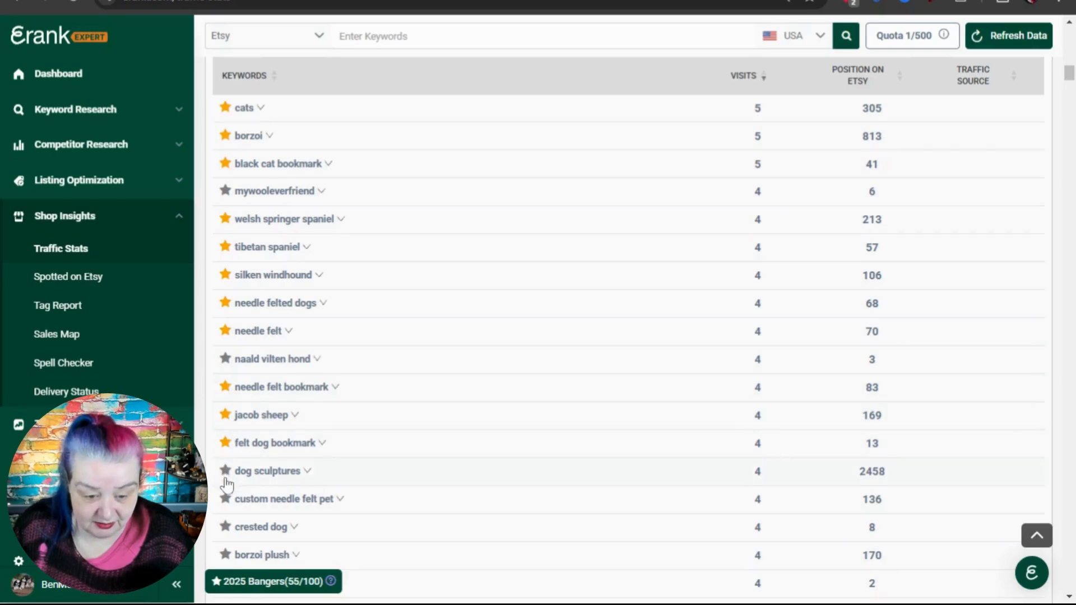
pyautogui.click(226, 474)
pyautogui.click(225, 500)
pyautogui.click(225, 528)
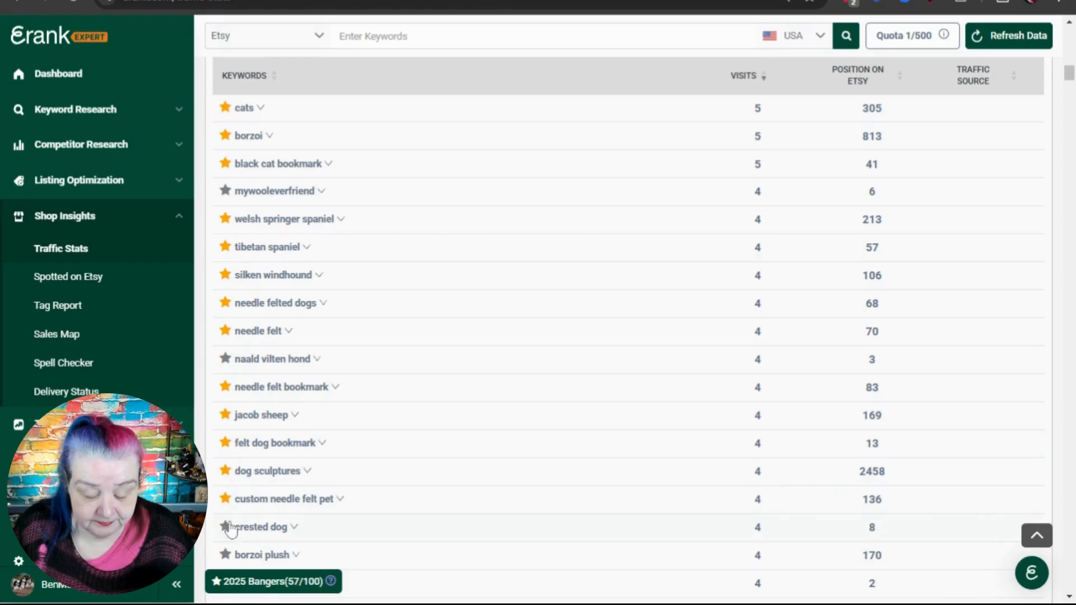
# Star havanese dog, pet replica and the two one-word shop-name variants beside them for the 2025 Bangers list.
pyautogui.scroll(-3, 495, 430)
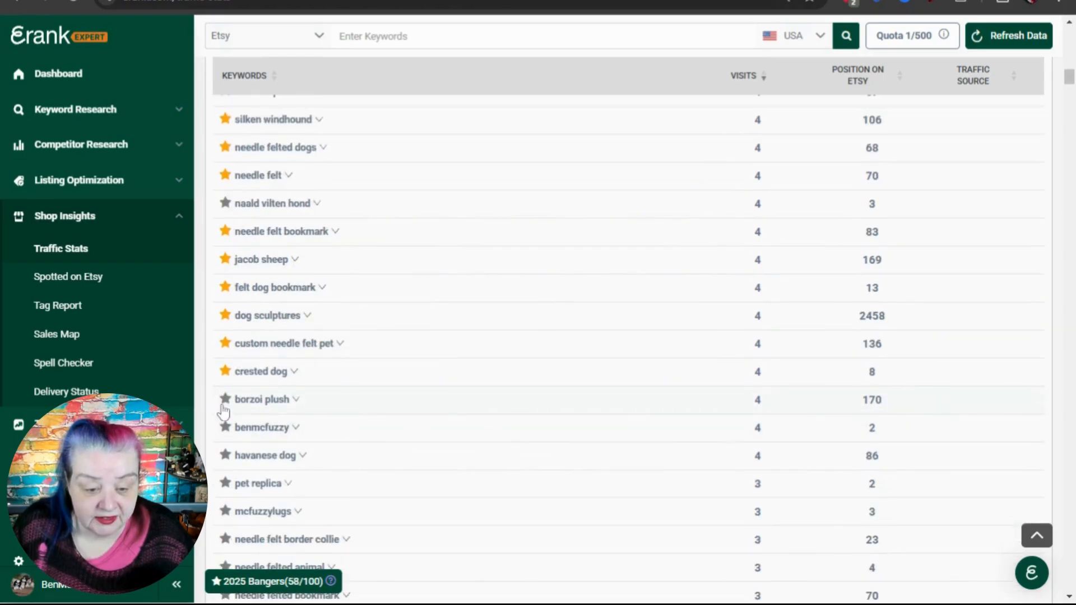
pyautogui.click(225, 428)
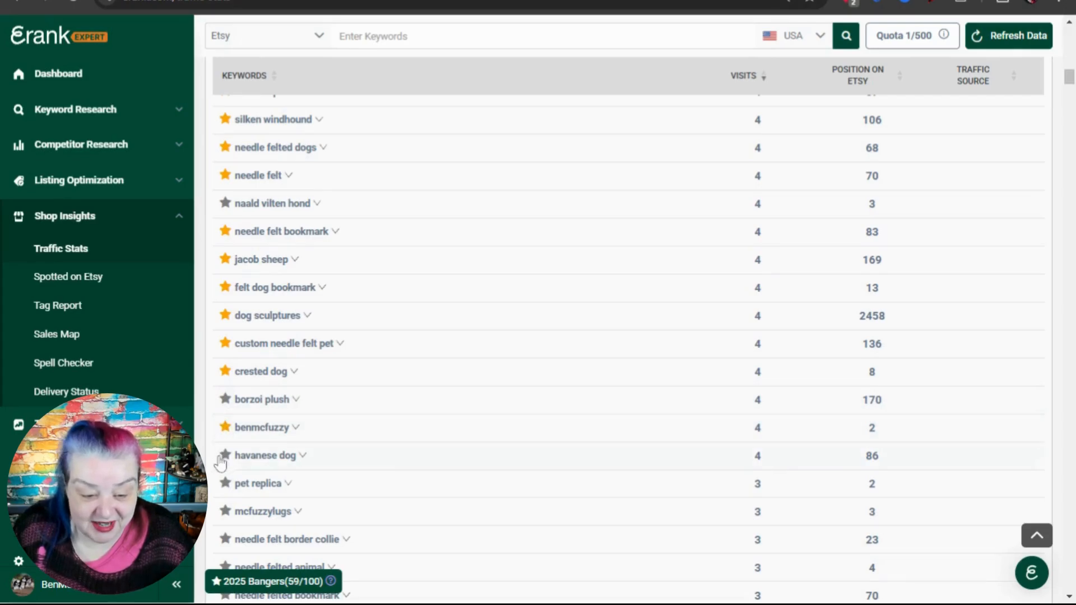
pyautogui.click(225, 455)
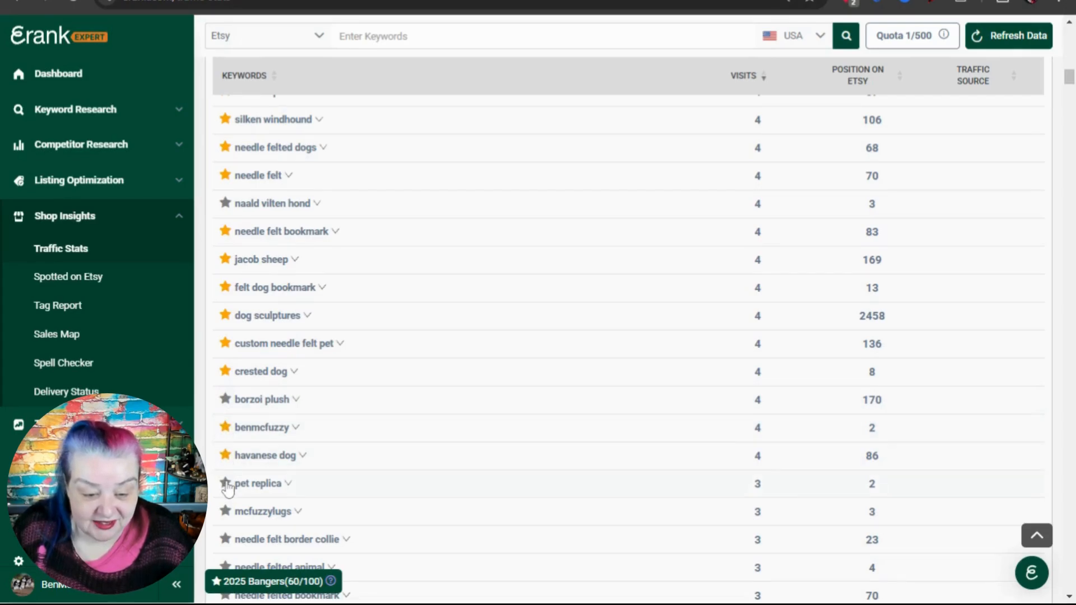
pyautogui.click(225, 483)
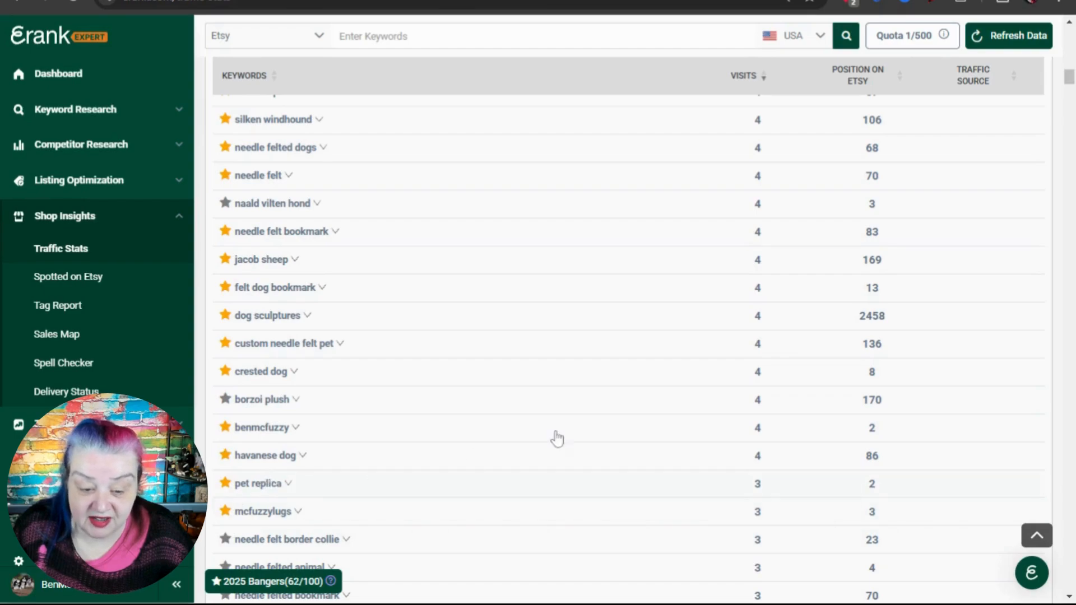
# Star needle felt border collie, needle felted animal, needle felted bookmark, needle felted boston terrier and tibet terrier for the 2025 Bangers list.
pyautogui.scroll(-3, 546, 436)
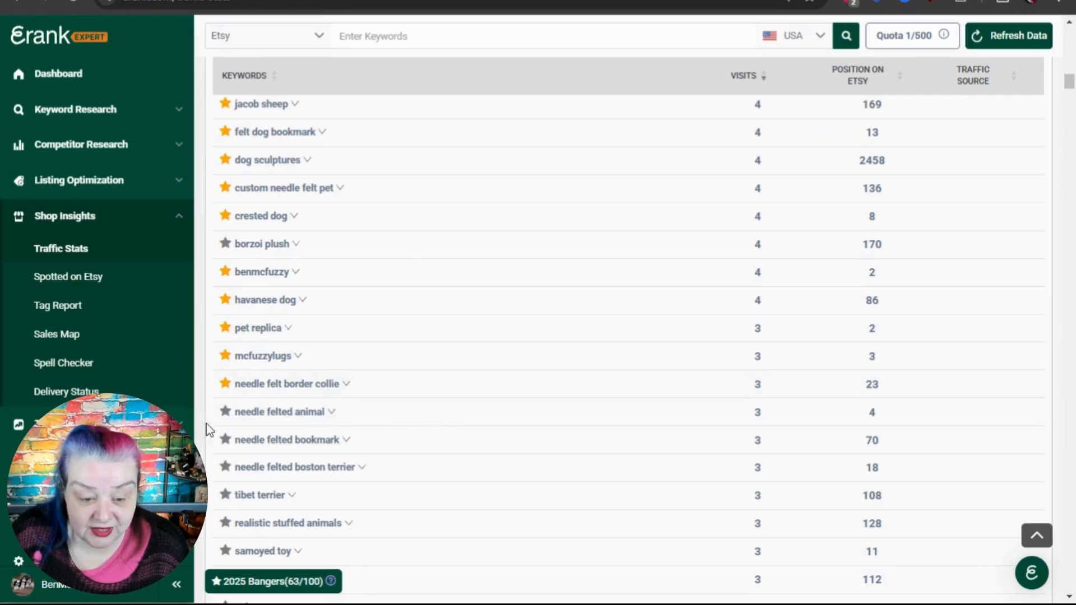
pyautogui.click(225, 383)
pyautogui.click(225, 411)
pyautogui.click(225, 440)
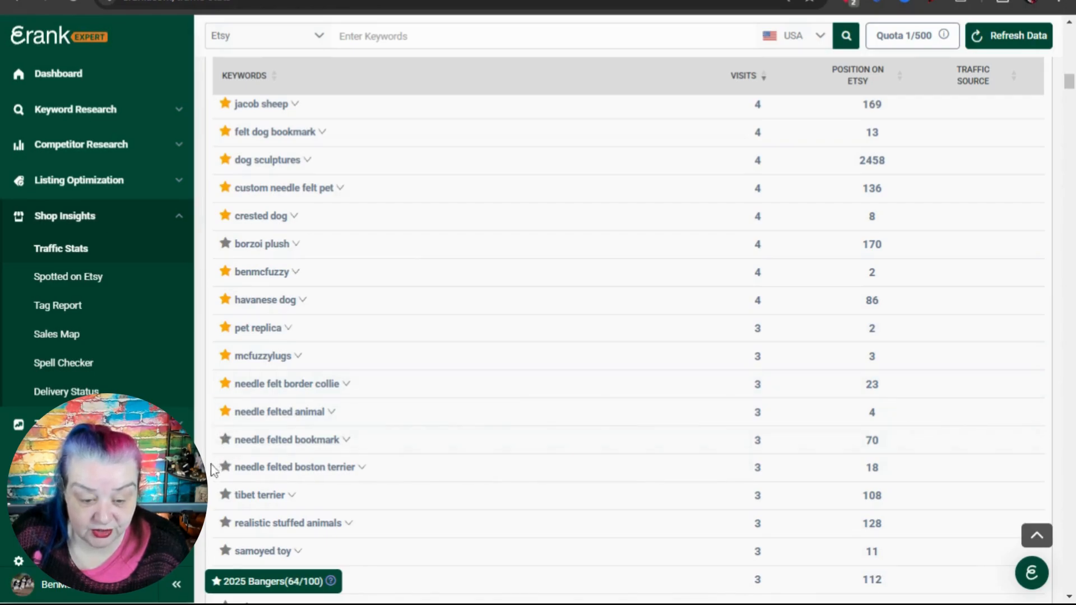
pyautogui.click(225, 467)
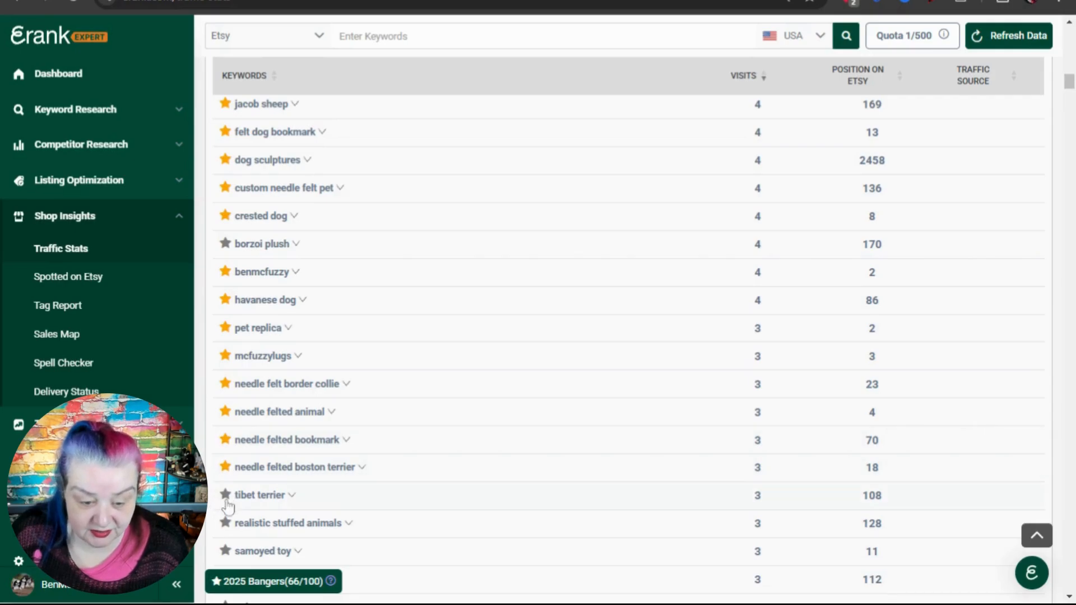
pyautogui.click(225, 495)
# Star silken windsprite, splat cat, tibetan terrier felt, havaneser, border collie bookmark, felted with dog hair and felted bookmarks for the 2025 Bangers list.
pyautogui.scroll(-5, 571, 468)
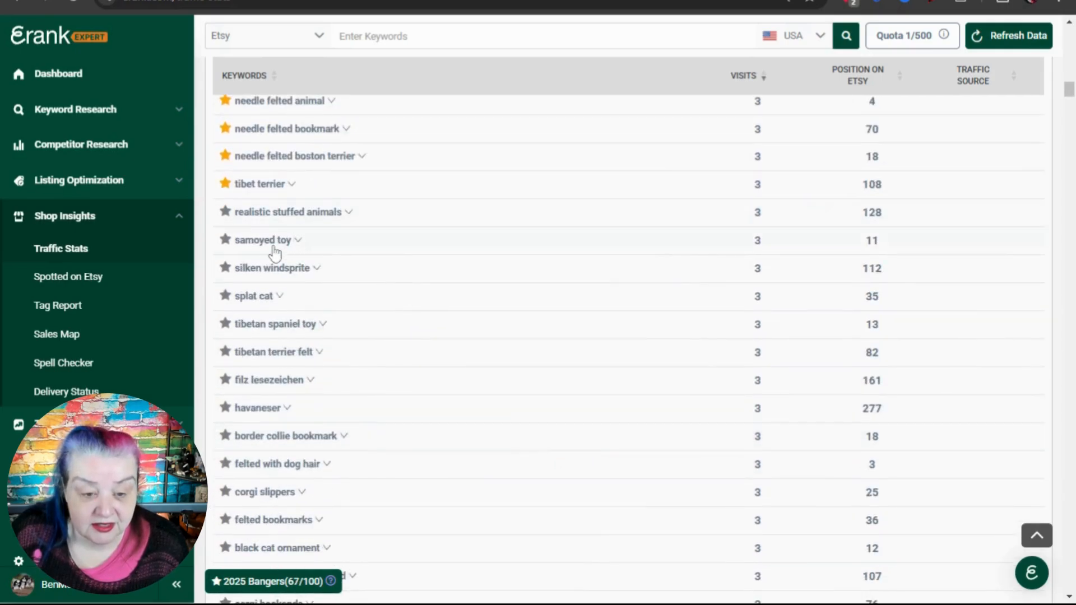
pyautogui.click(225, 269)
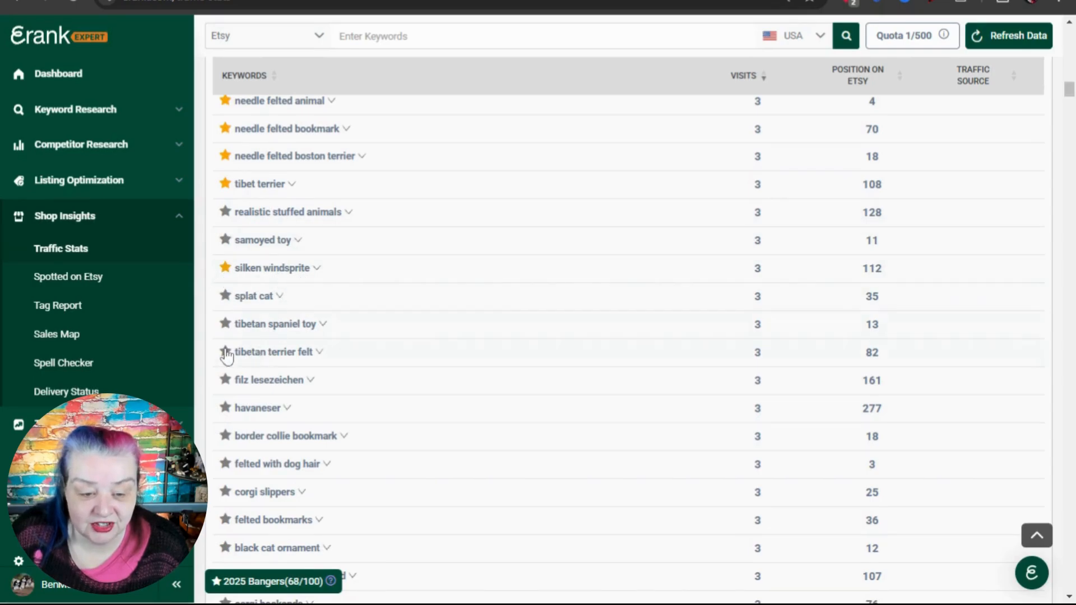
pyautogui.click(226, 297)
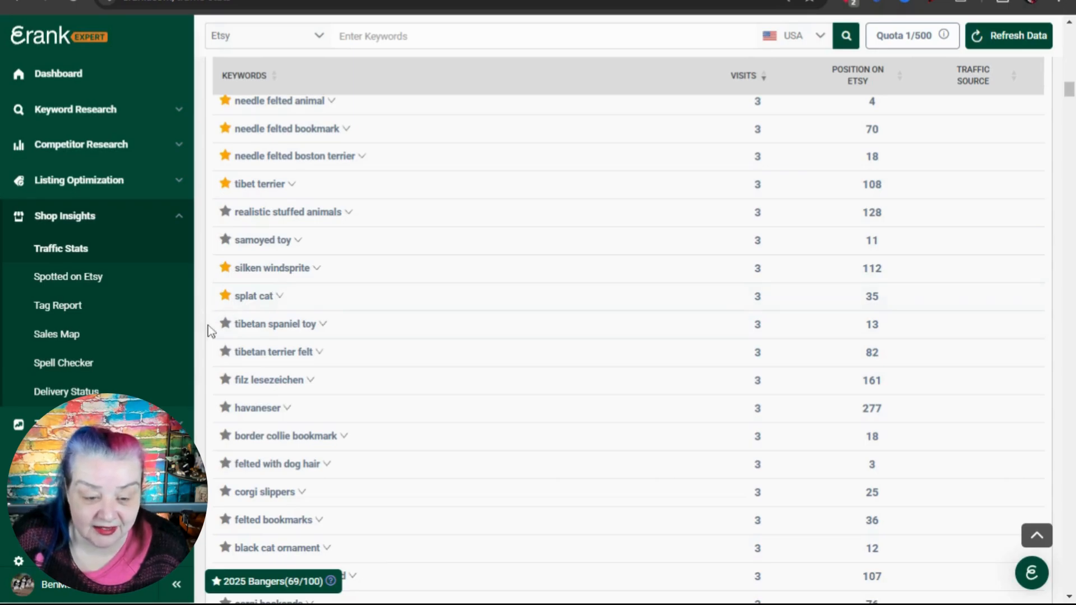
pyautogui.click(225, 353)
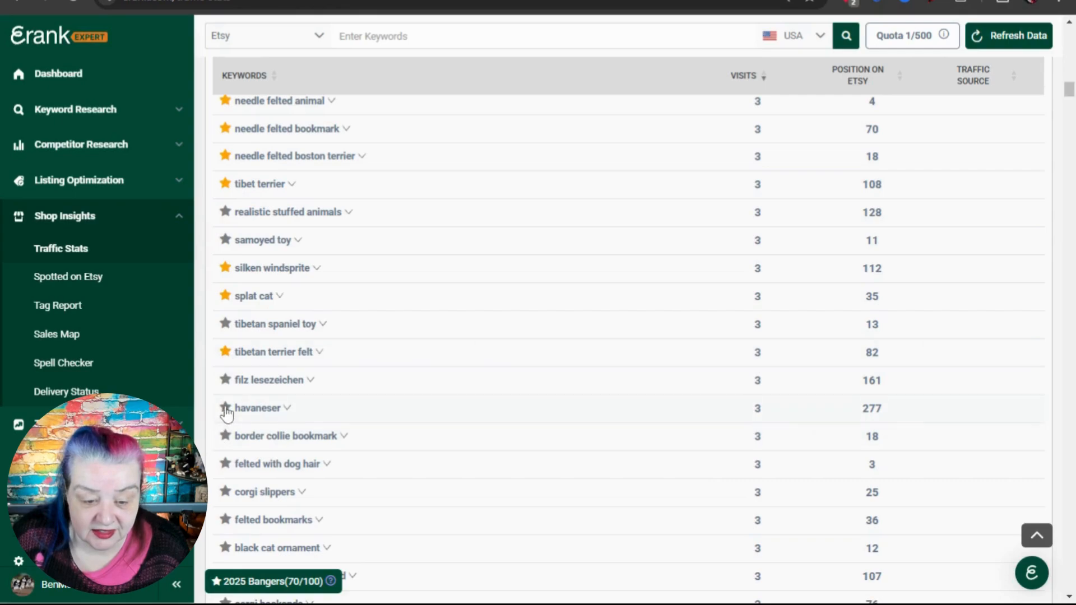
pyautogui.click(226, 437)
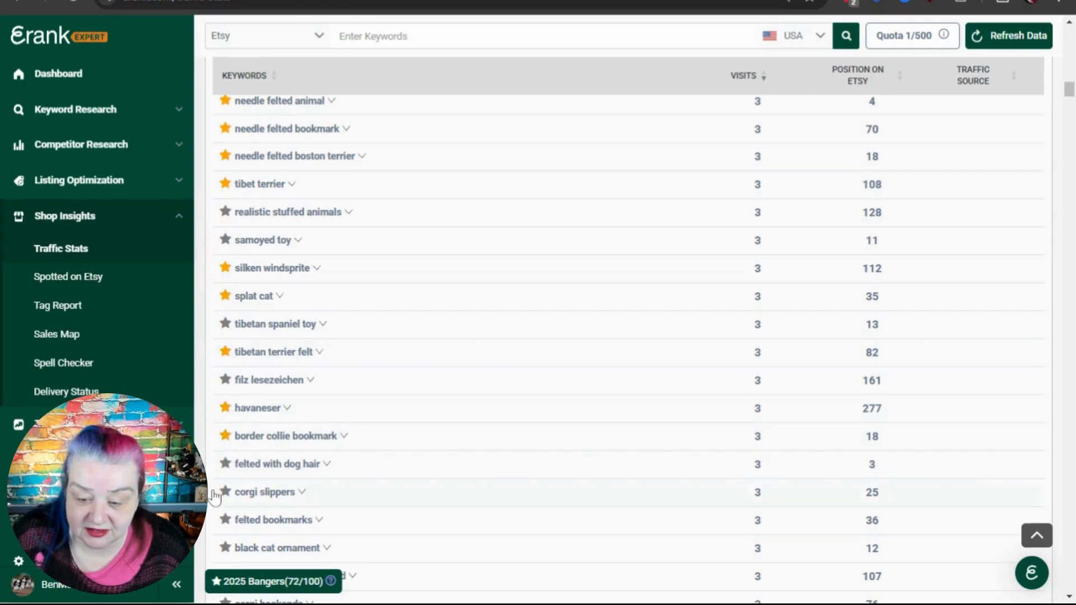
pyautogui.click(225, 465)
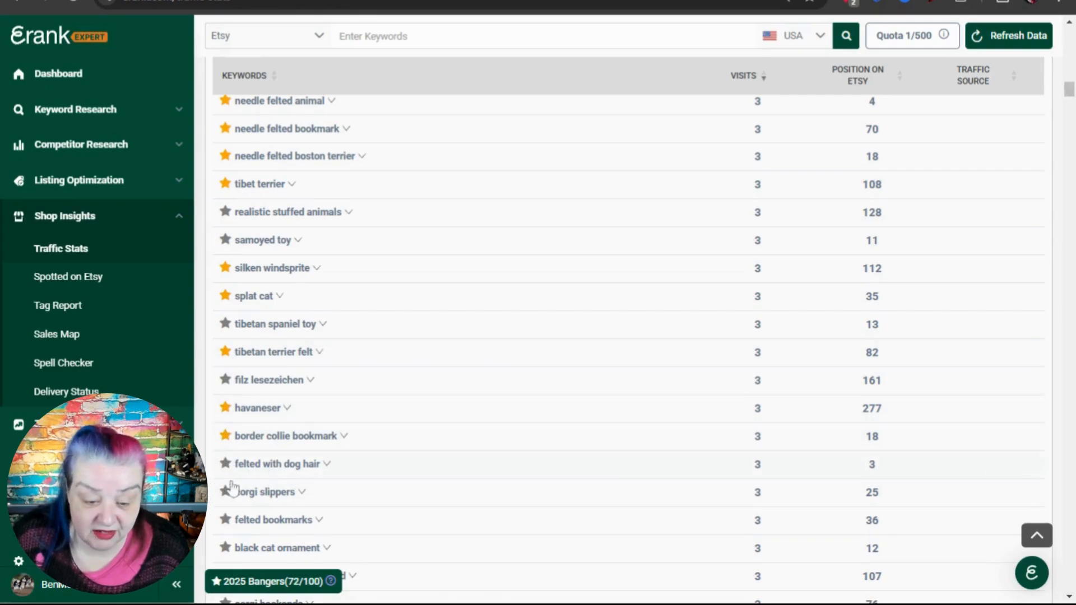
pyautogui.scroll(-2, 285, 433)
pyautogui.scroll(-1, 284, 433)
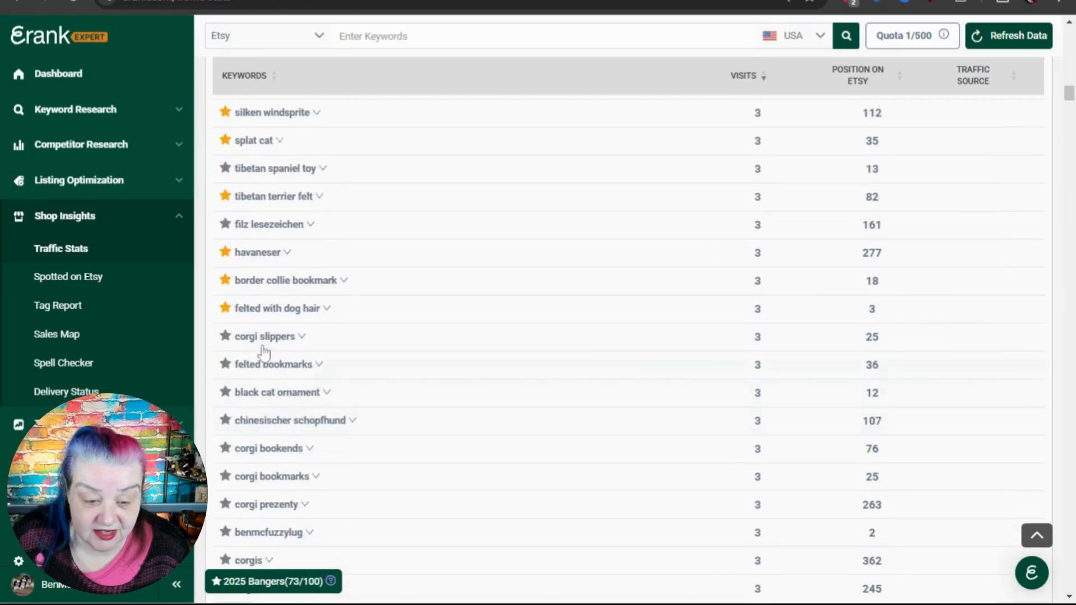
pyautogui.click(226, 366)
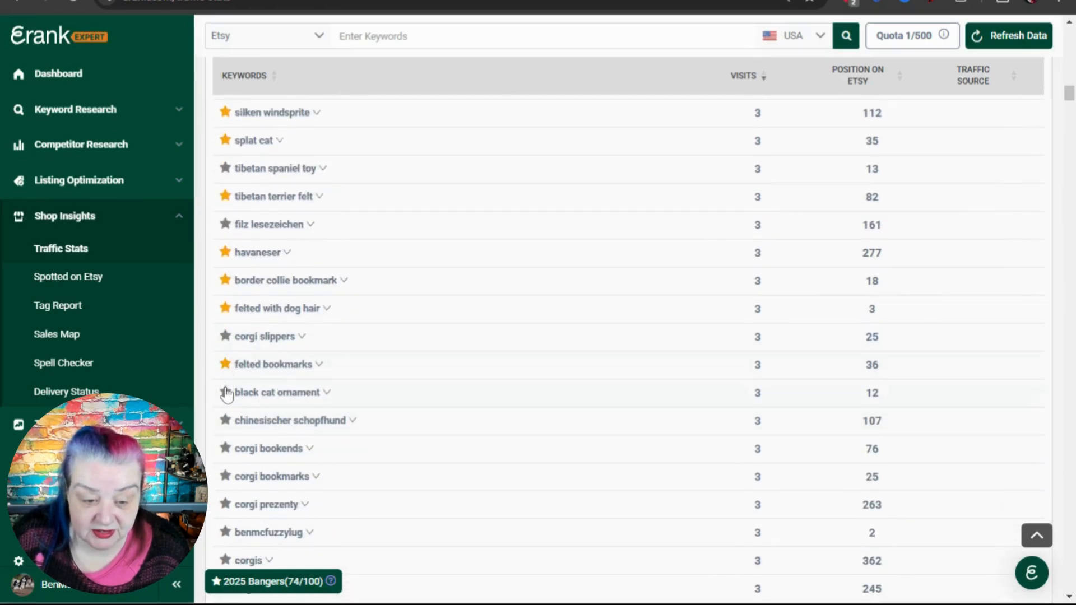
# Star black cat ornament for the 2025 Bangers list.
pyautogui.click(225, 394)
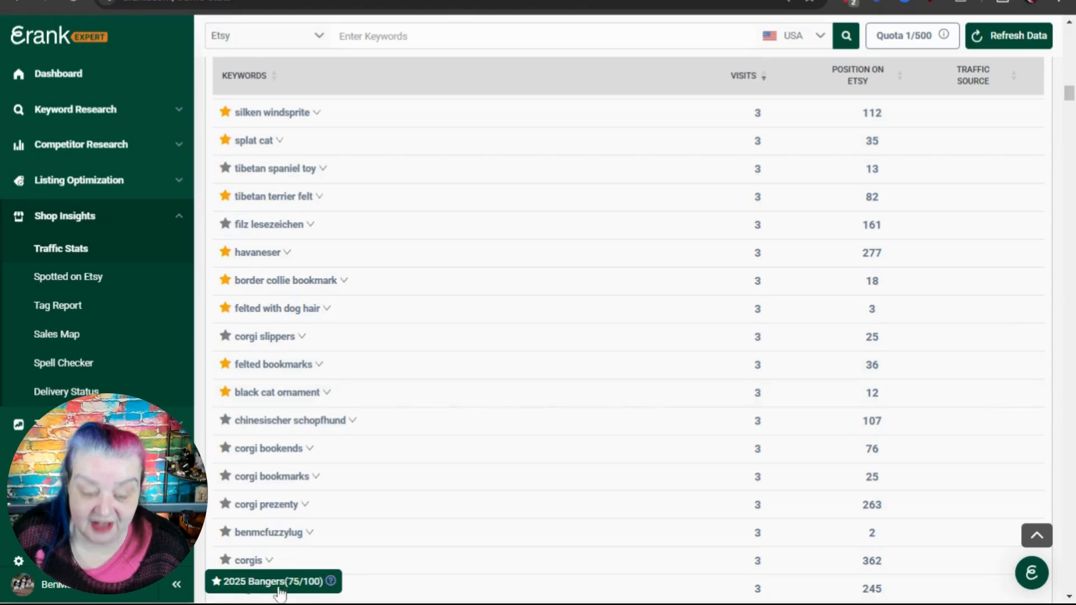
pyautogui.scroll(15, 496, 518)
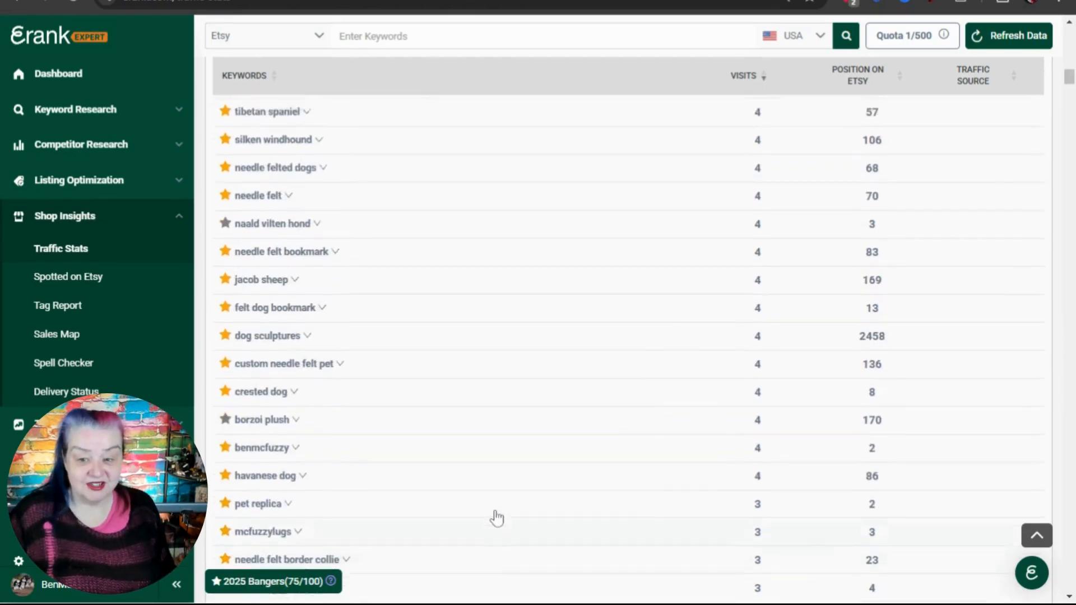
pyautogui.scroll(-3, 496, 518)
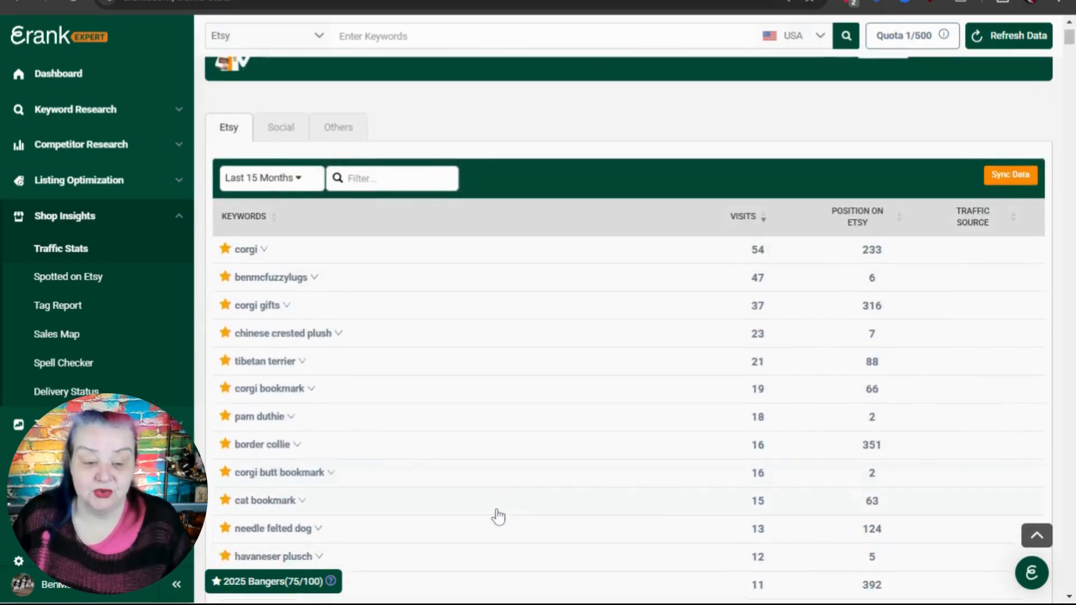
pyautogui.scroll(3, 499, 510)
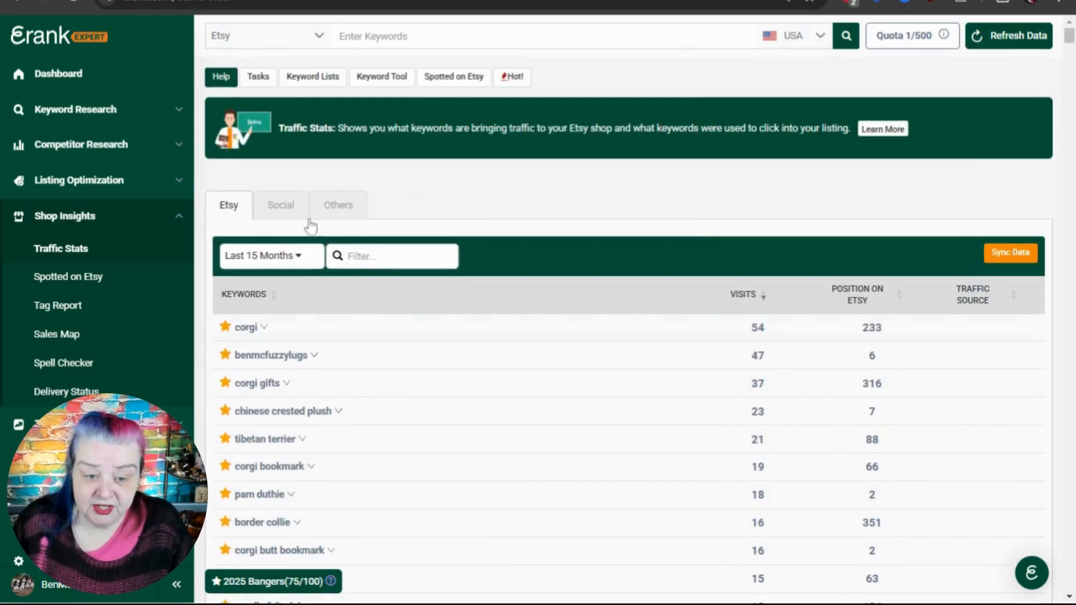
# Review the listings that received visits from social sources over the last 15 months.
pyautogui.click(283, 208)
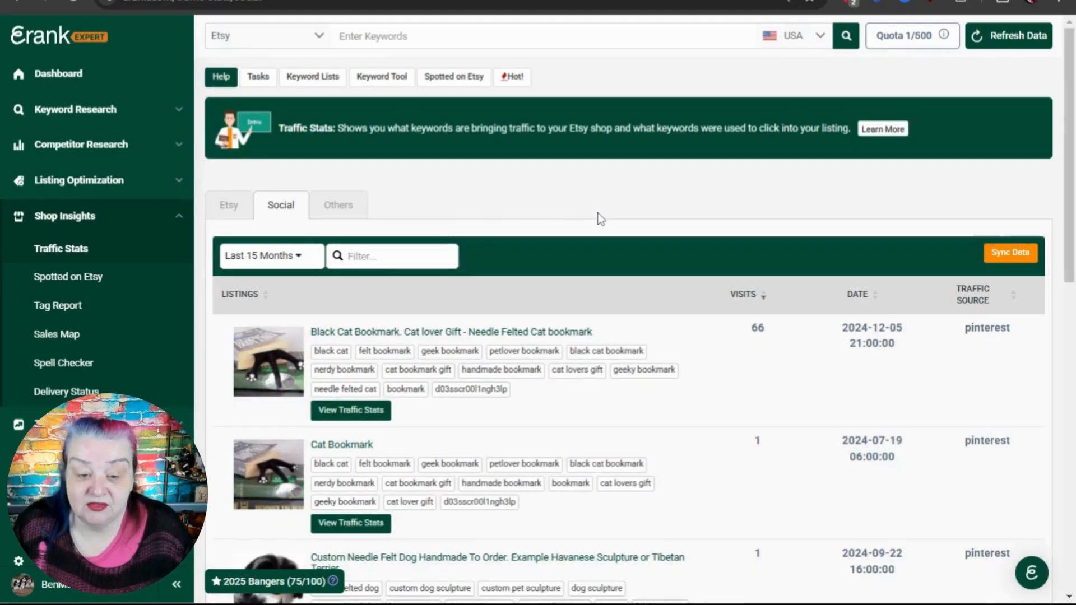
pyautogui.scroll(-1, 596, 207)
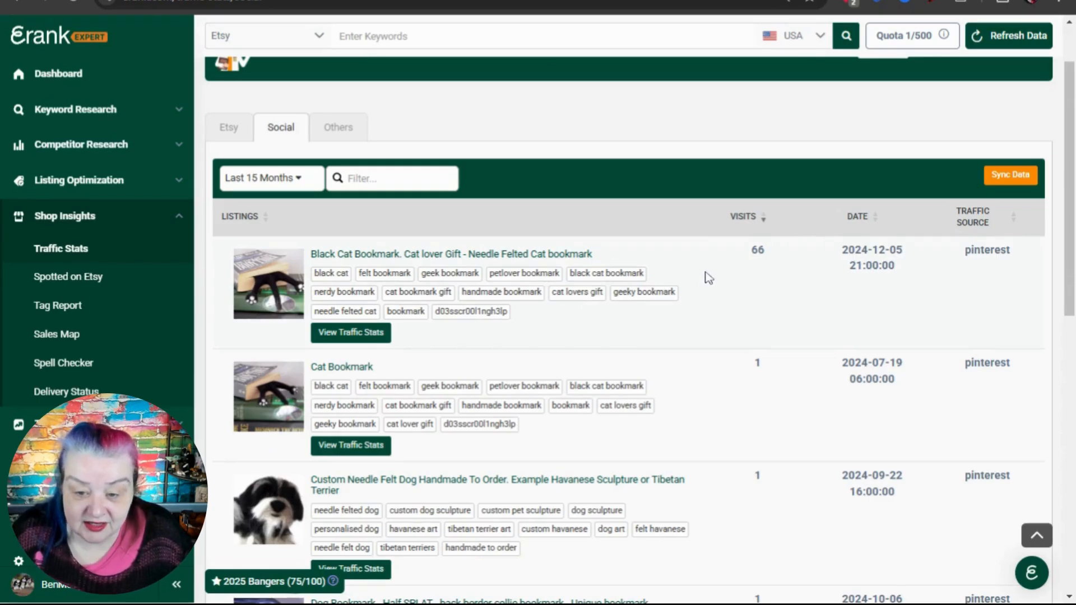
pyautogui.scroll(-3, 753, 274)
pyautogui.scroll(-6, 751, 275)
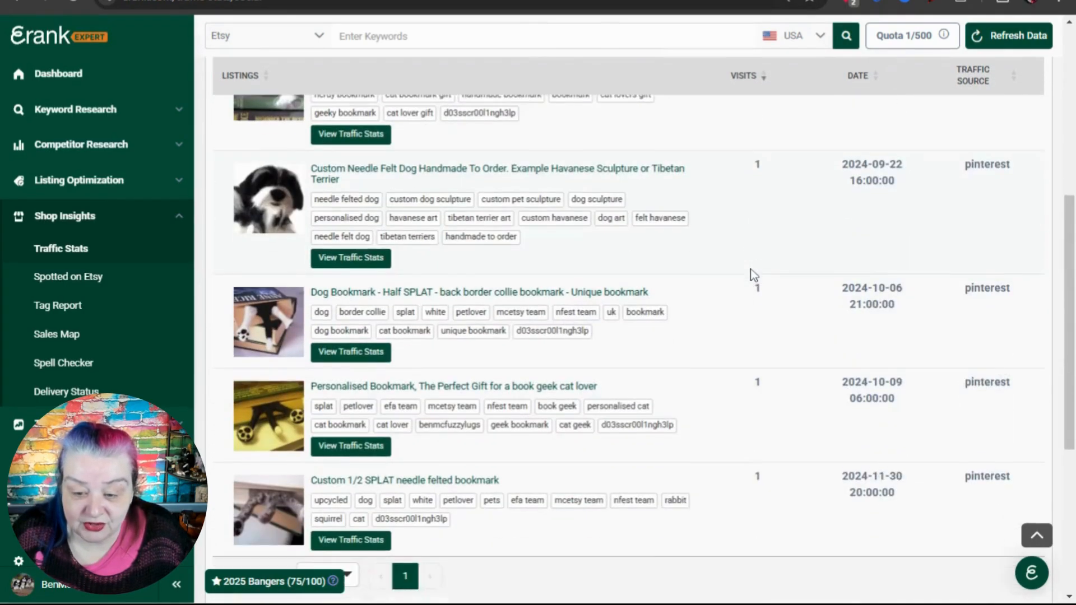
pyautogui.scroll(9, 719, 300)
pyautogui.scroll(2, 722, 302)
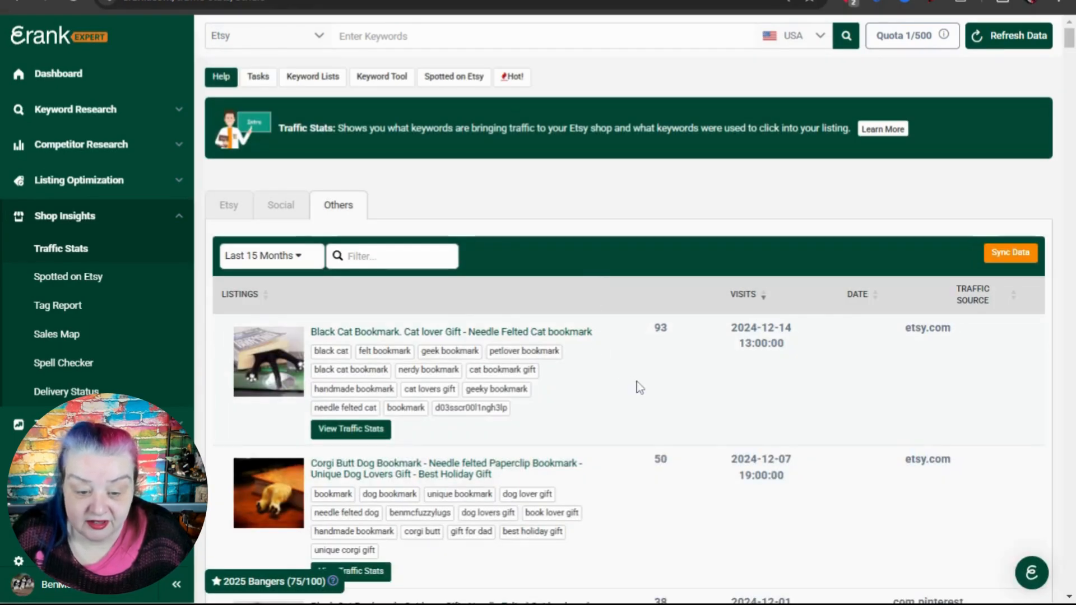
# Examine the visits and traffic sources of the listings under other traffic for the last 15 months.
pyautogui.scroll(-5, 637, 381)
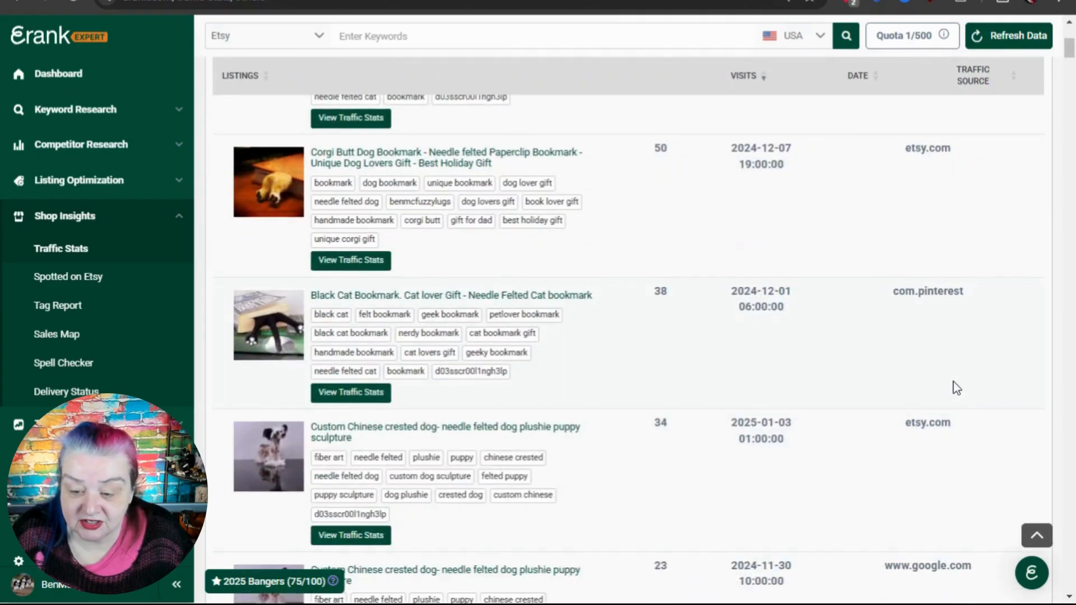
pyautogui.scroll(-3, 955, 387)
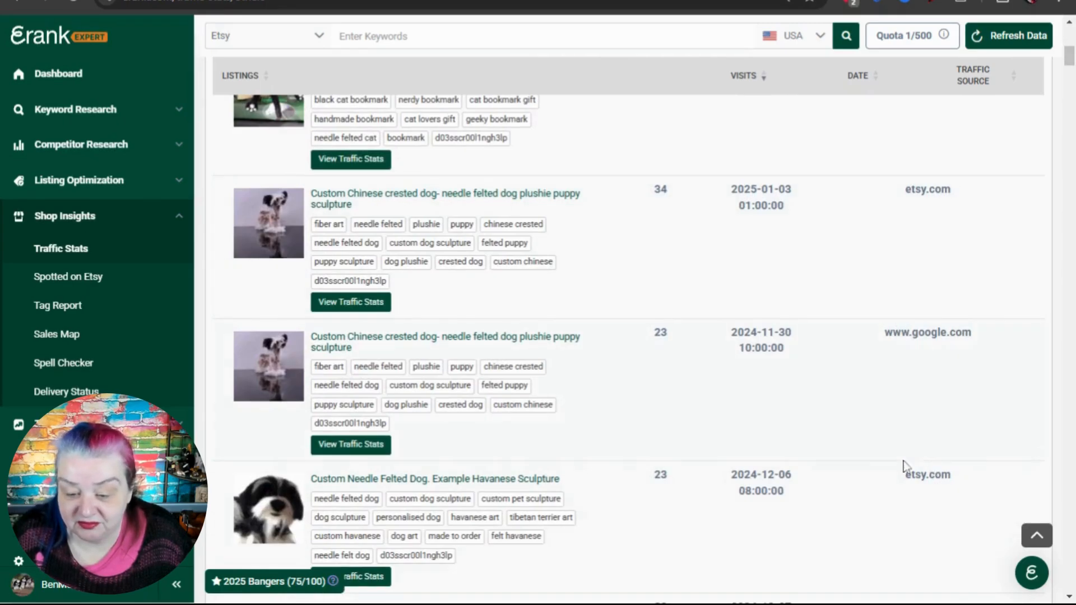
pyautogui.scroll(-1, 742, 465)
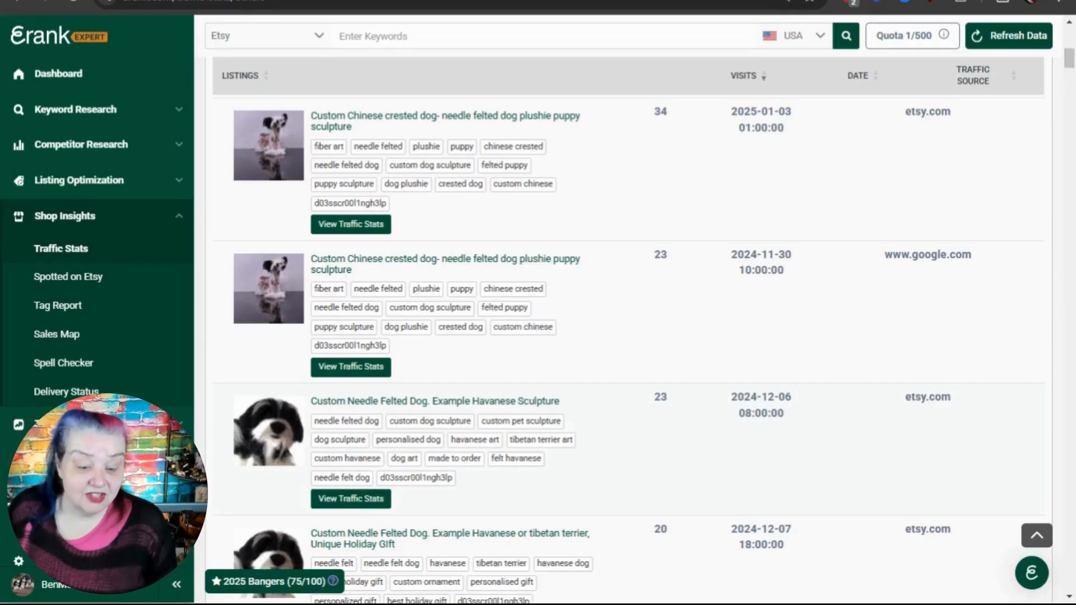
pyautogui.scroll(-1, 757, 453)
pyautogui.scroll(-5, 758, 453)
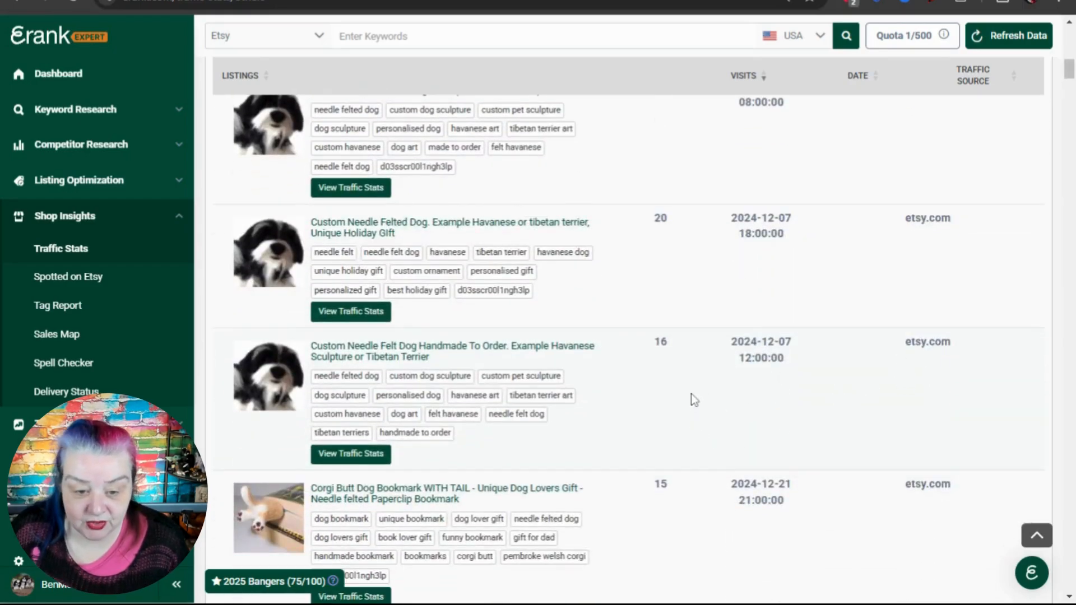
pyautogui.scroll(-3, 692, 397)
pyautogui.scroll(-10, 693, 399)
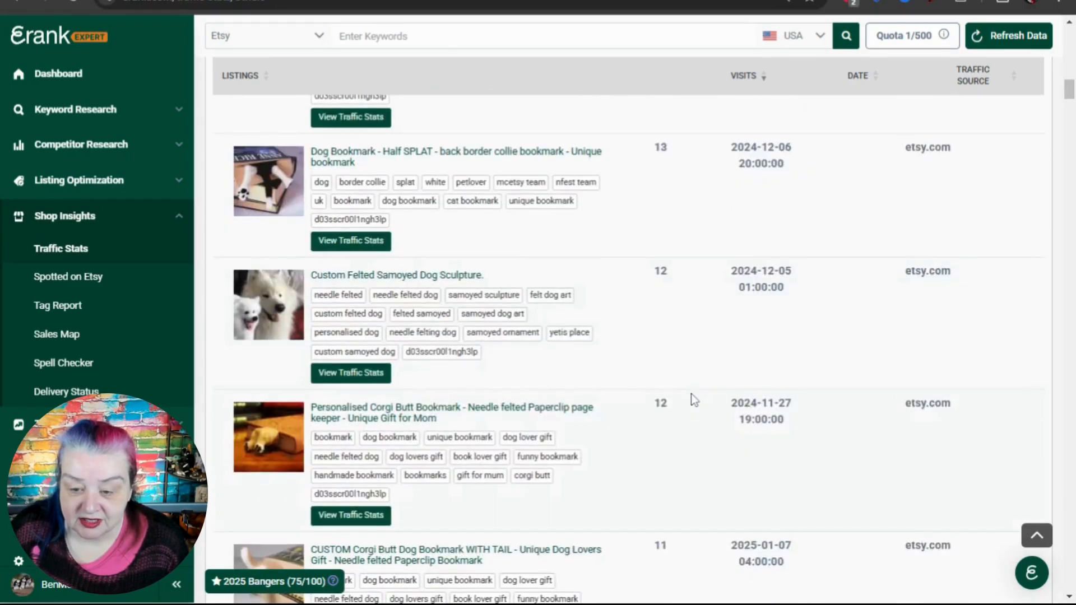
pyautogui.scroll(-6, 691, 395)
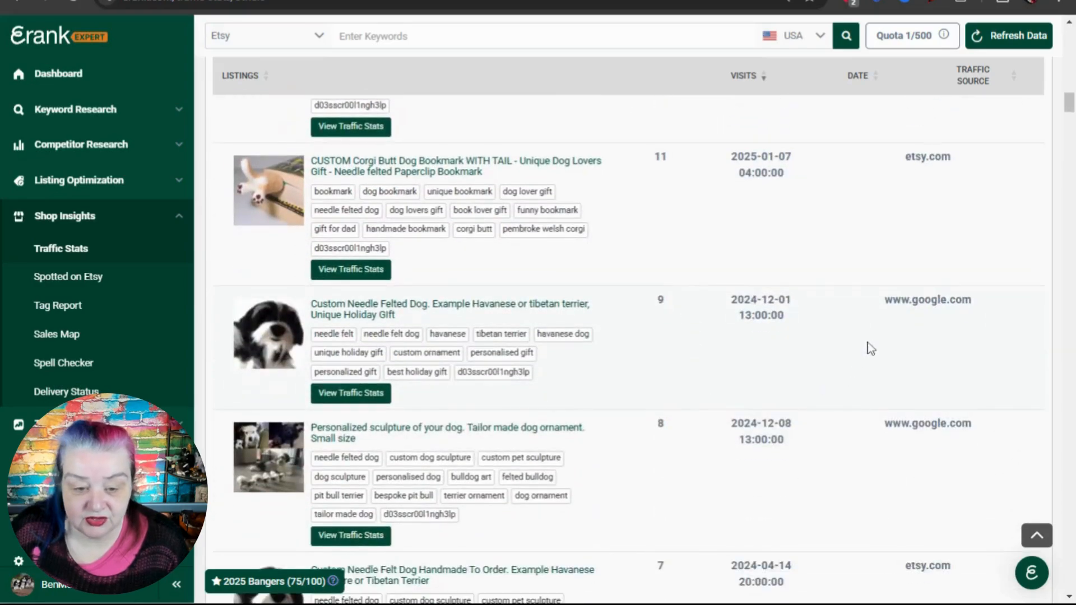
pyautogui.scroll(-2, 777, 412)
pyautogui.scroll(-1, 749, 390)
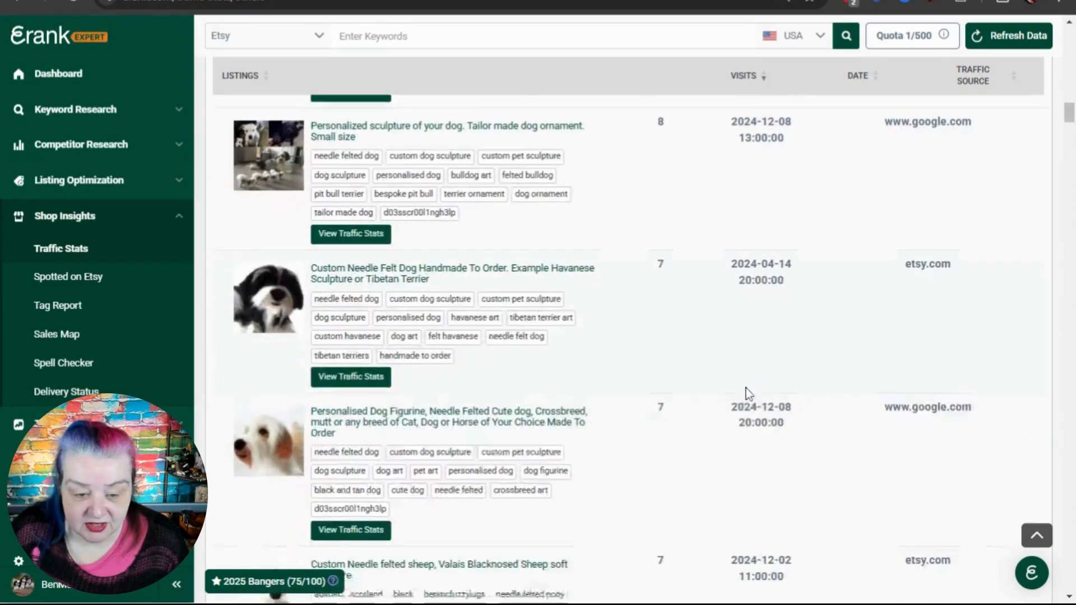
pyautogui.scroll(20, 746, 389)
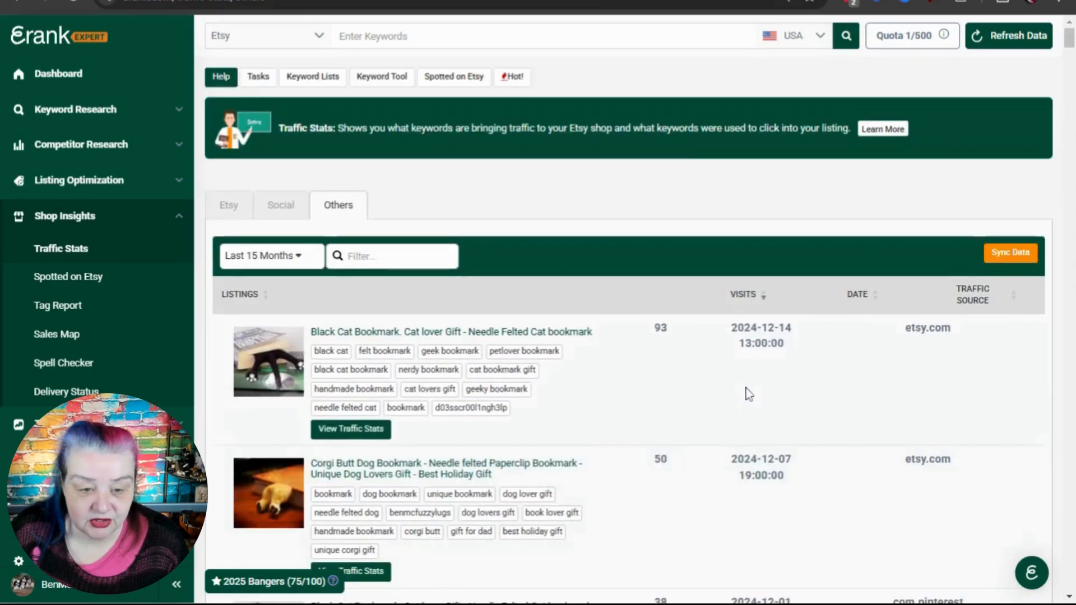
# Return to the Etsy search keywords and expand corgi to examine which listings its visits reached.
pyautogui.click(229, 207)
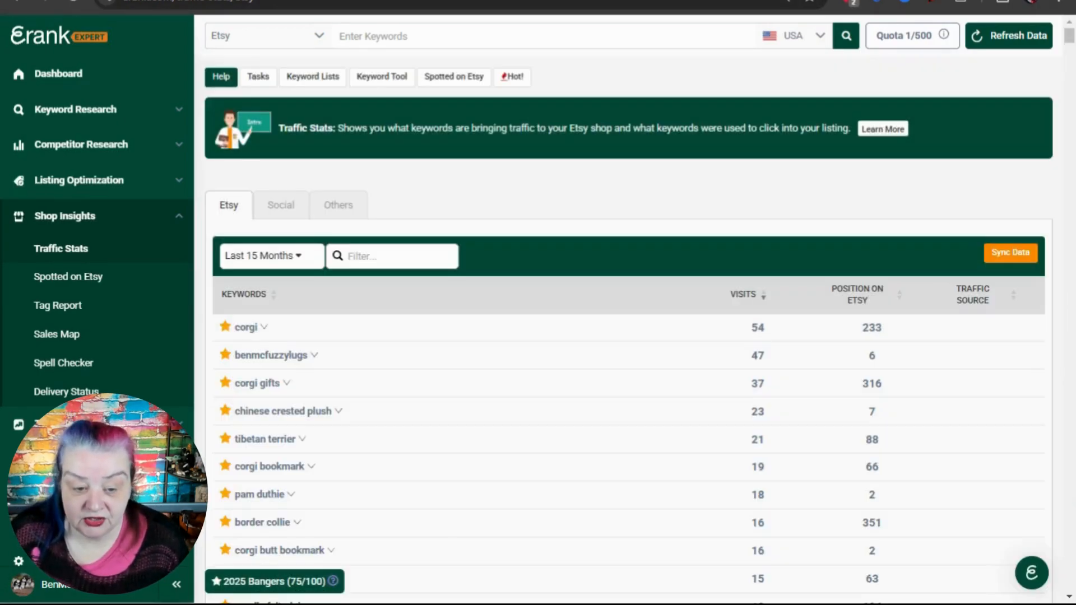
pyautogui.scroll(-3, 608, 295)
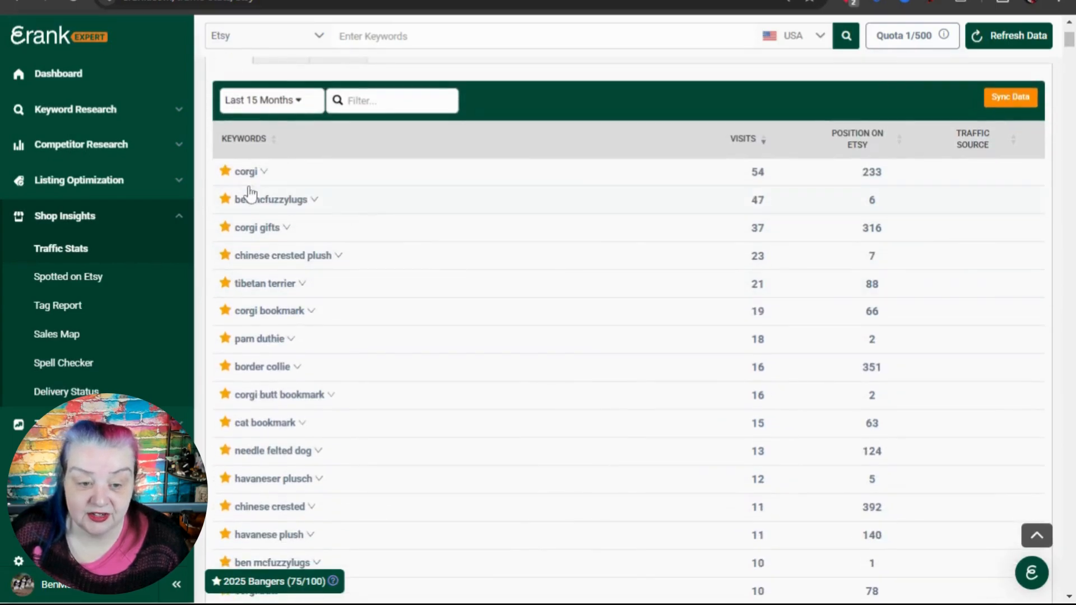
pyautogui.click(261, 176)
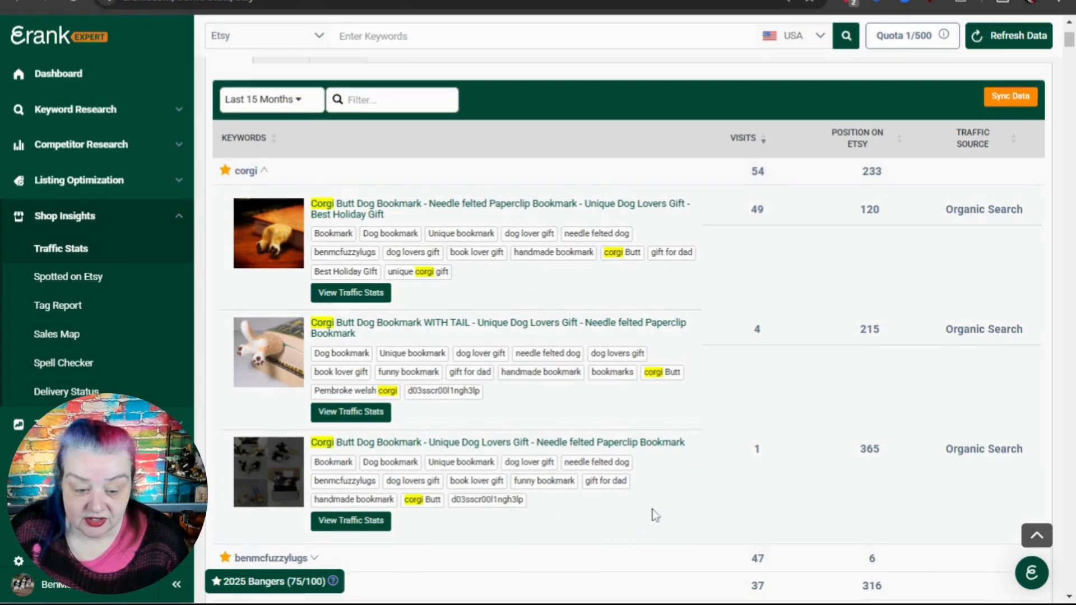
pyautogui.scroll(-3, 514, 420)
pyautogui.scroll(3, 492, 444)
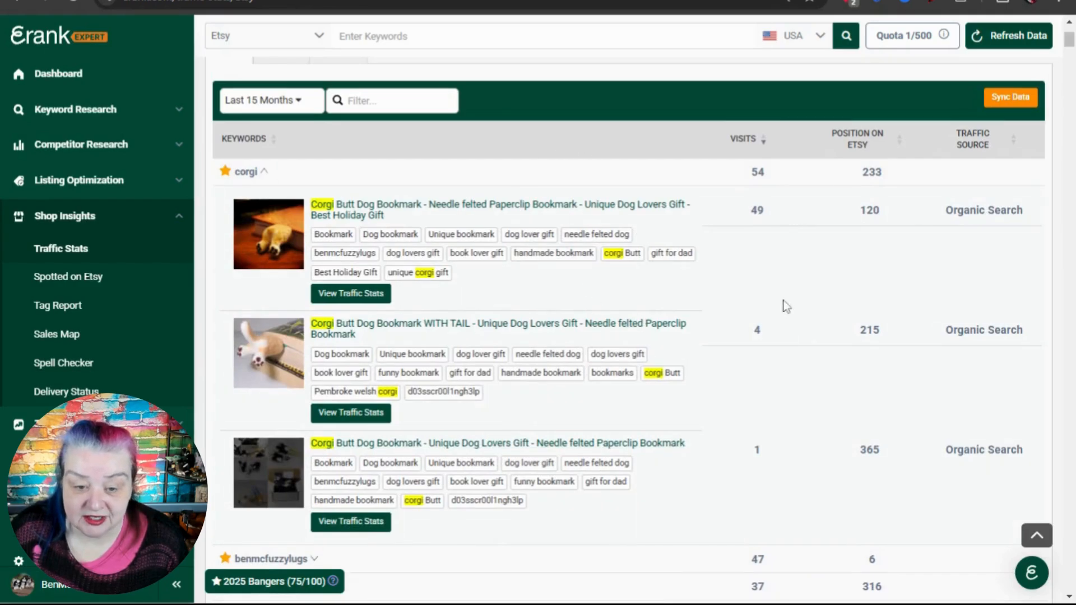
# Open the first corgi listing's organic search report and review its keywords for the last 15 months.
pyautogui.click(349, 298)
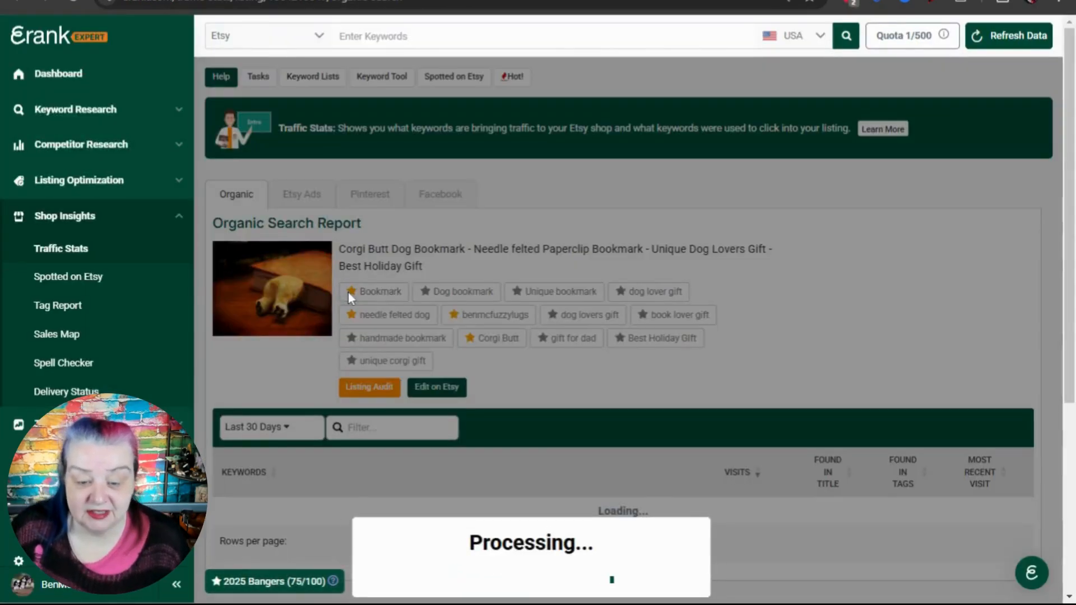
pyautogui.scroll(-3, 738, 322)
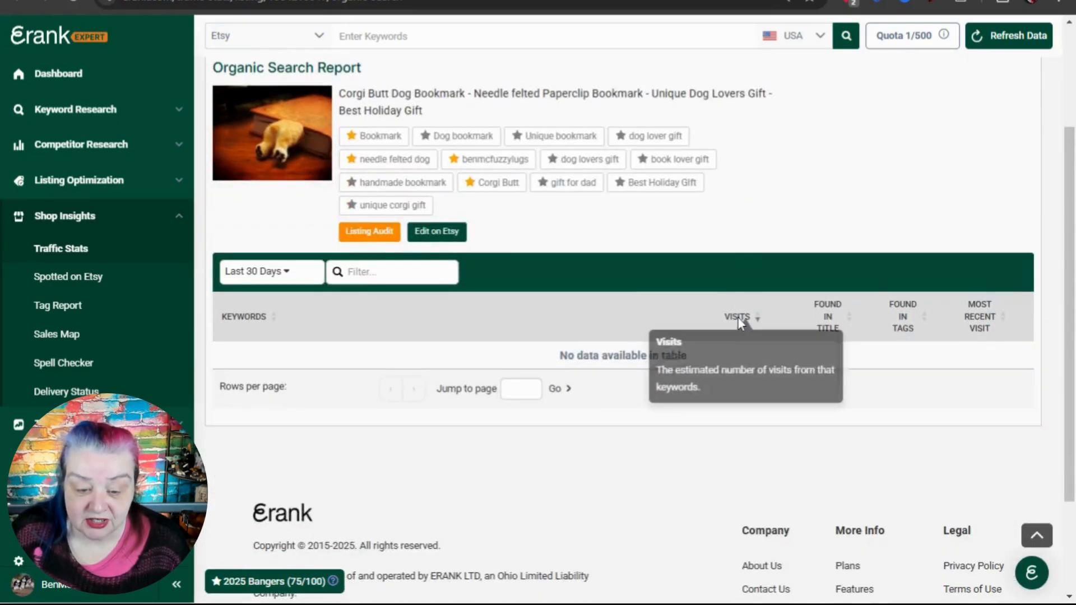
pyautogui.click(293, 276)
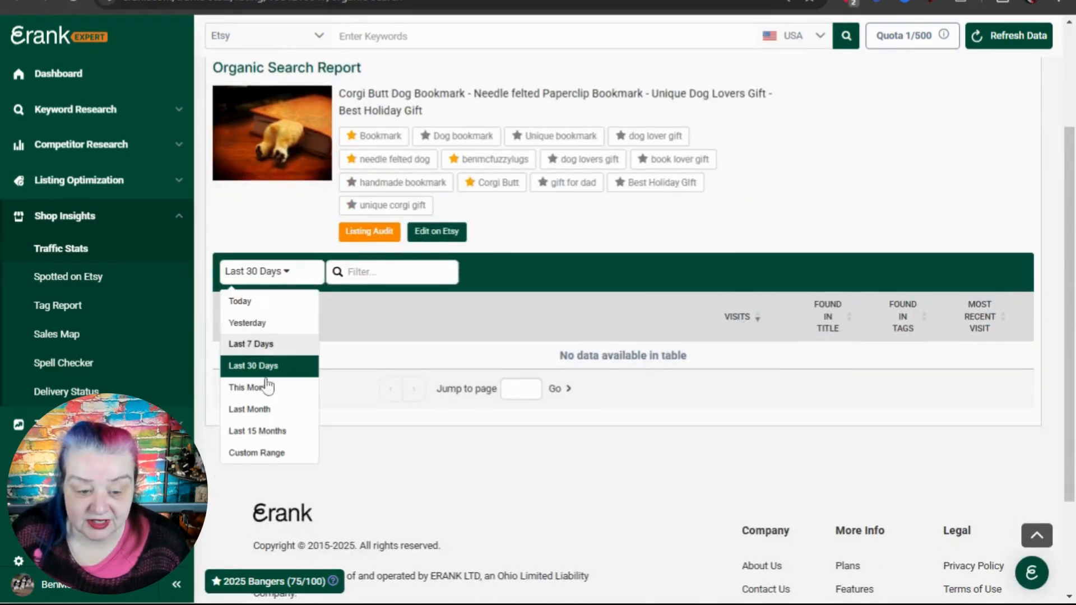
pyautogui.click(263, 431)
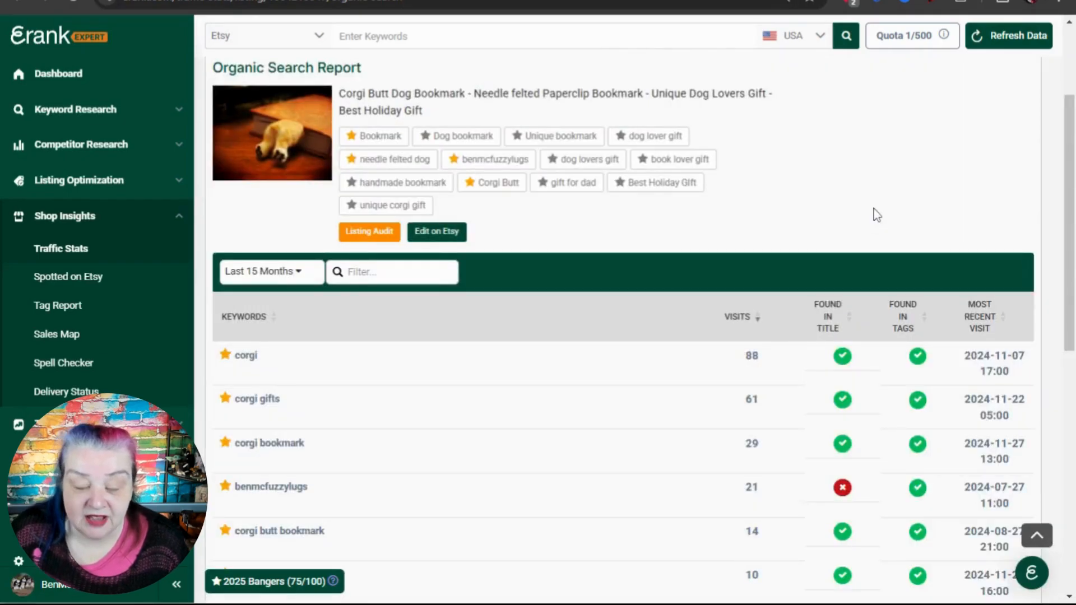
pyautogui.scroll(-4, 877, 215)
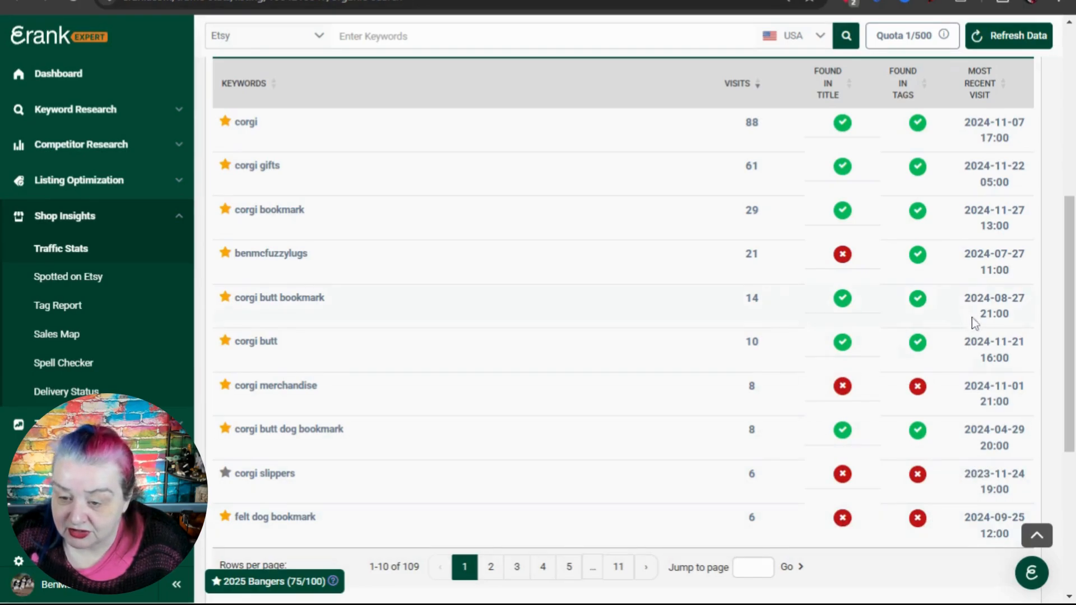
pyautogui.scroll(5, 844, 305)
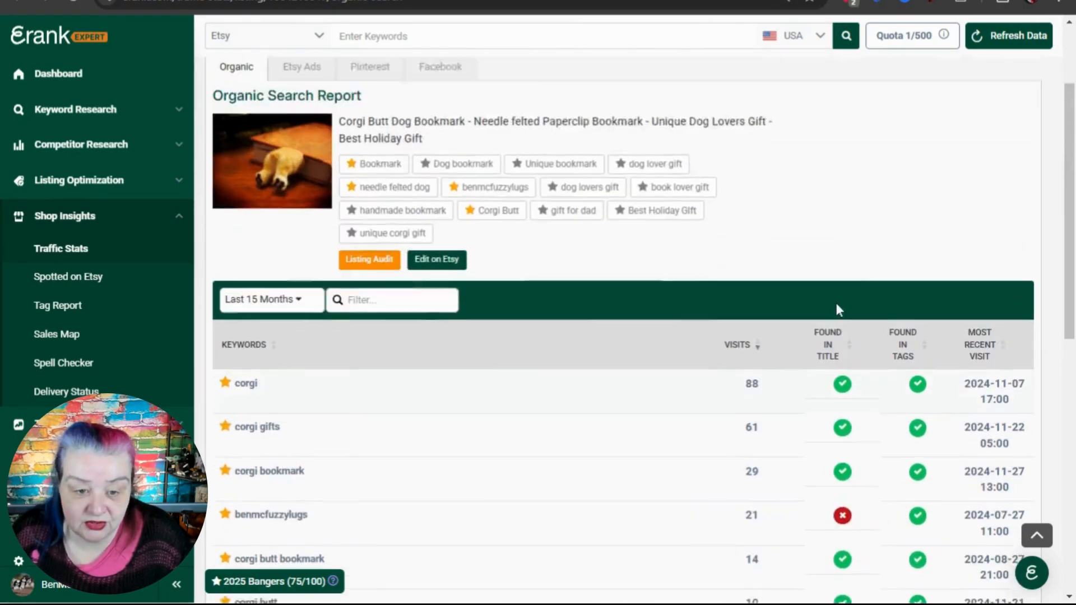
# Switch to the same listing's Etsy Ads report and star dog paperclips for the 2025 Bangers list.
pyautogui.scroll(1, 839, 310)
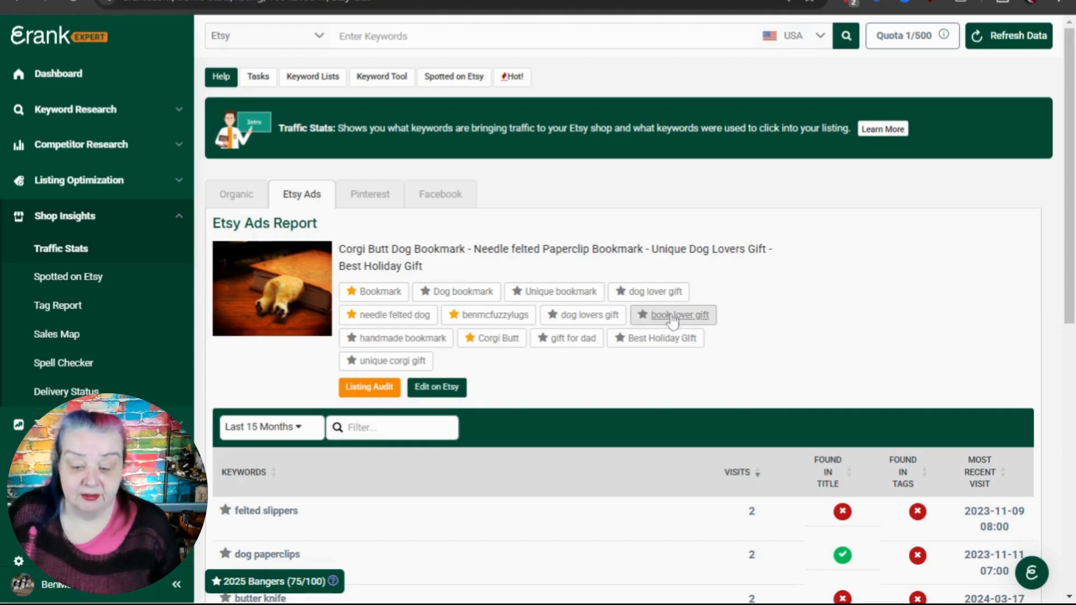
pyautogui.scroll(-4, 671, 311)
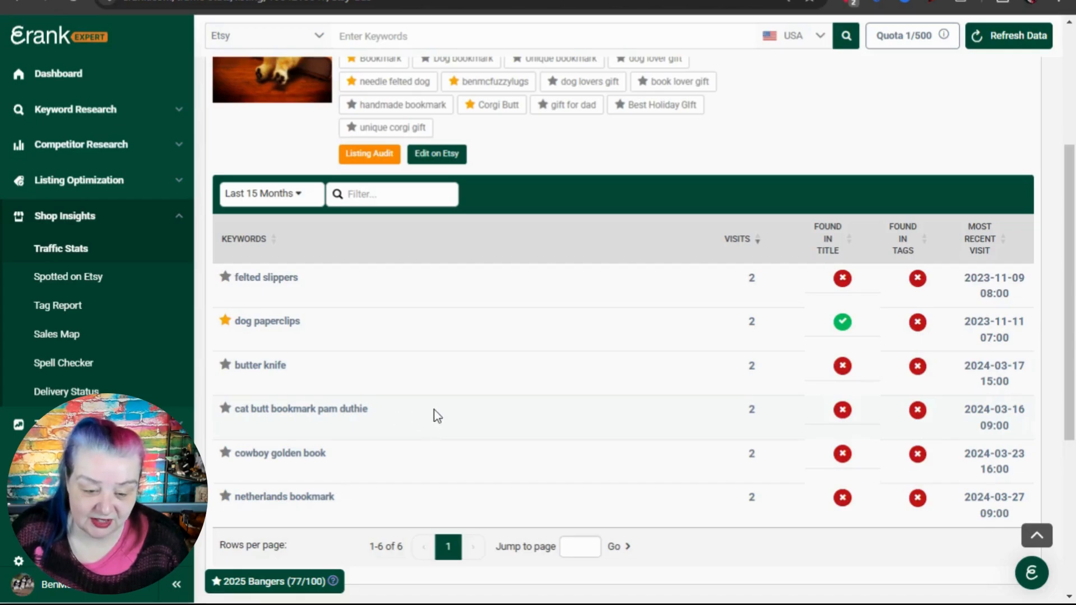
pyautogui.scroll(4, 387, 370)
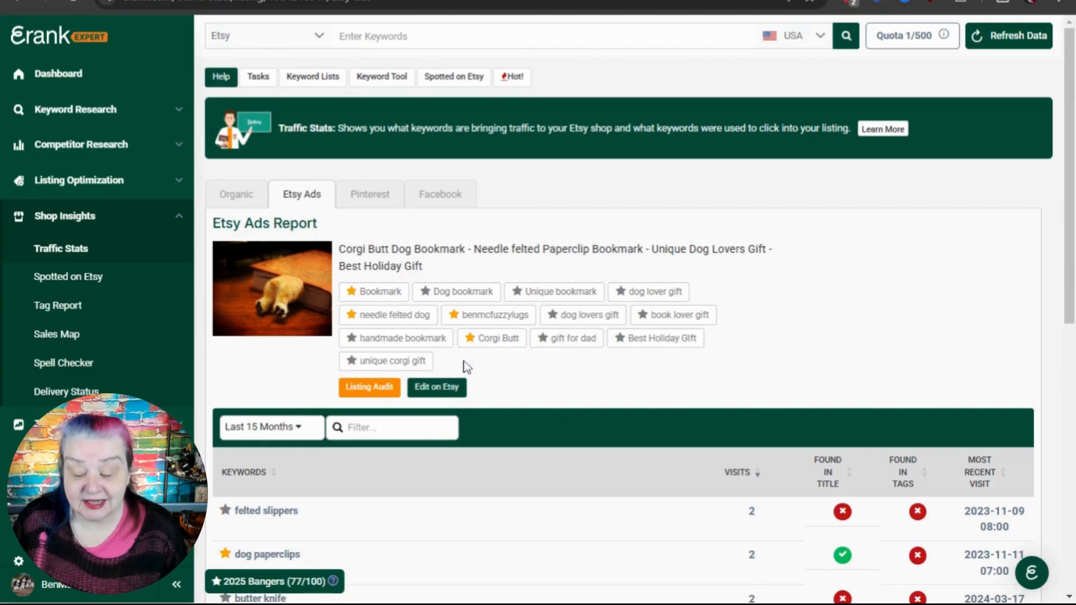
# Open the full 2025 Bangers keyword list from the saved keyword pop-up.
pyautogui.click(267, 585)
pyautogui.scroll(-2, 417, 524)
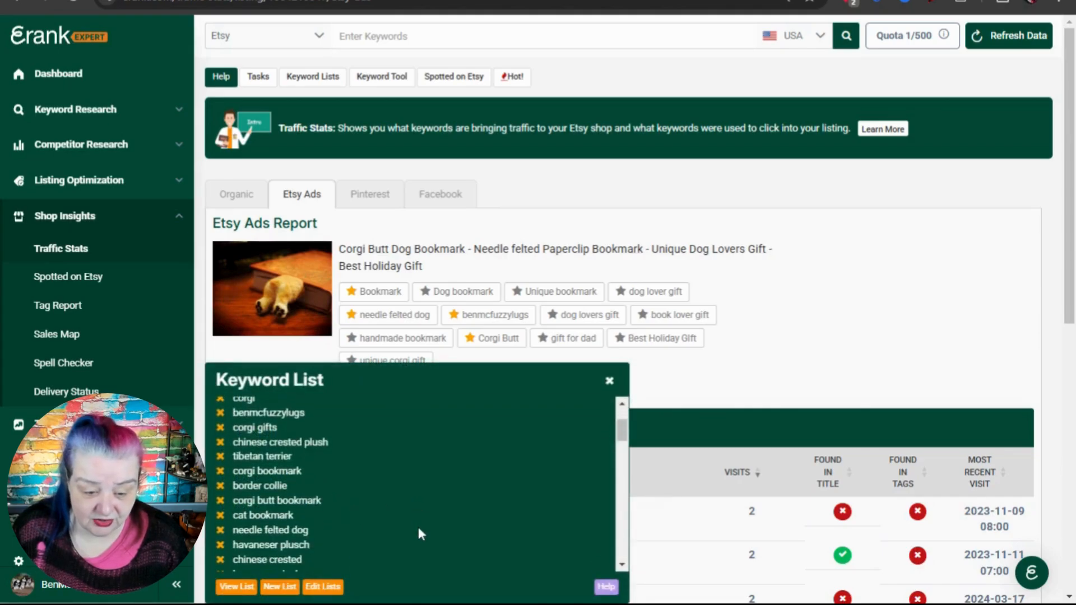
pyautogui.click(237, 587)
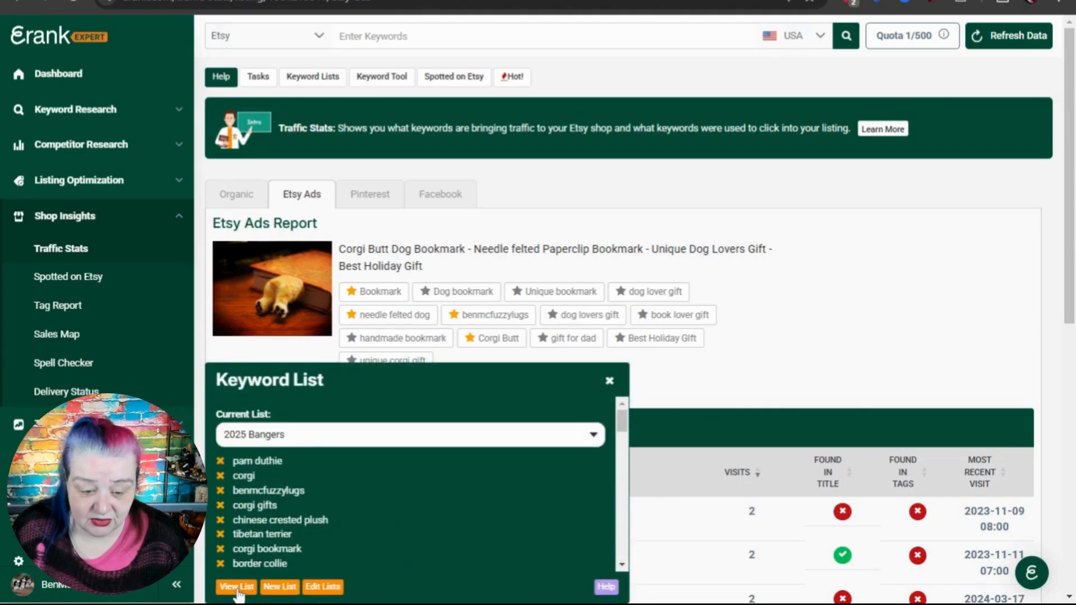
pyautogui.click(237, 587)
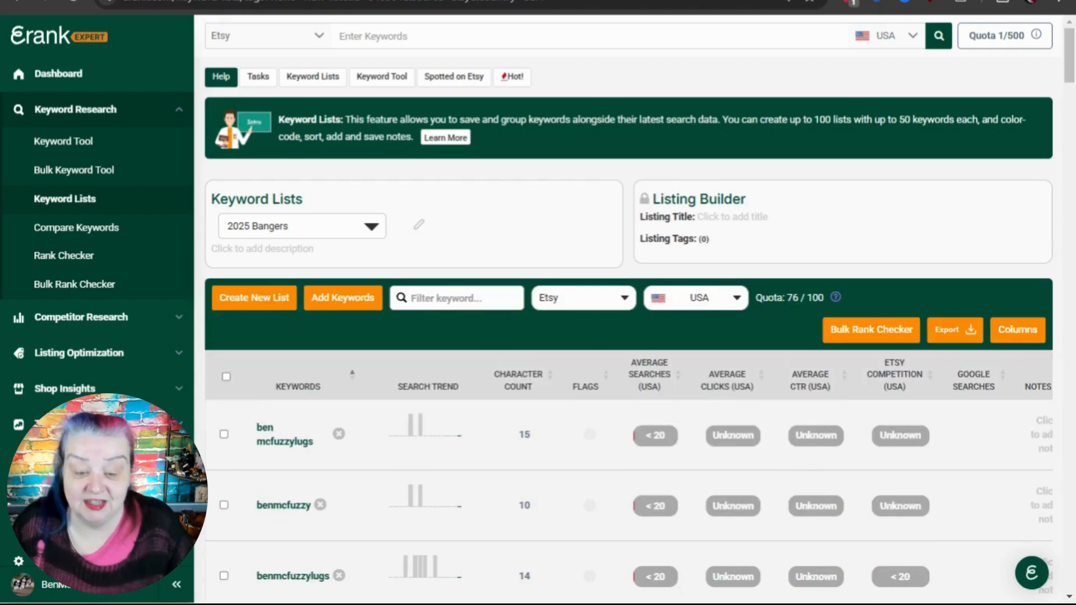
# Review the search trends, average searches, clicks, CTR and competition of the keywords throughout the 2025 Bangers list.
pyautogui.scroll(-3, 573, 331)
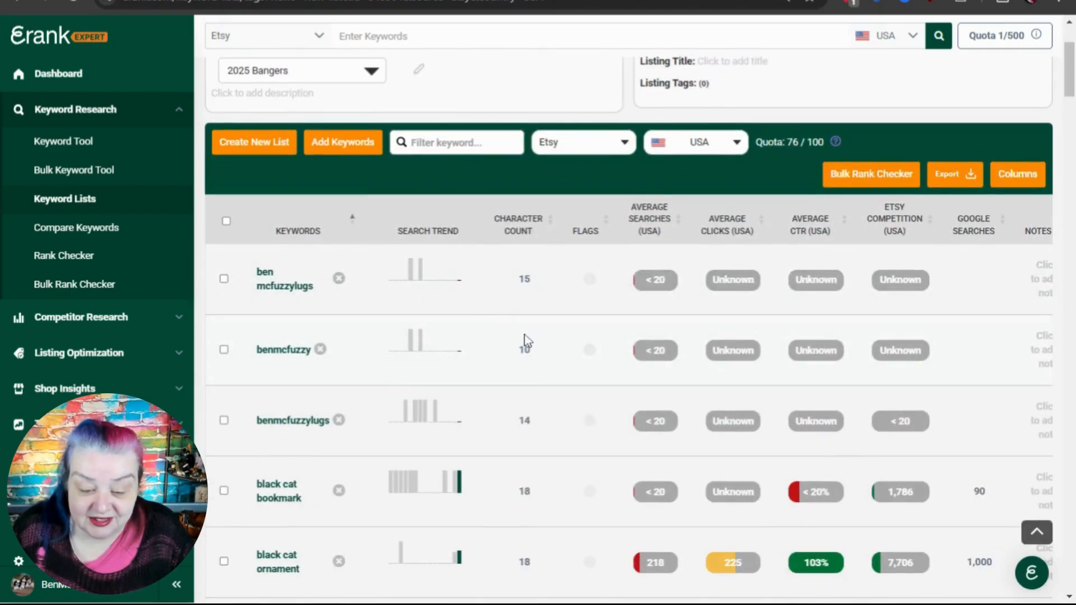
pyautogui.scroll(-1, 526, 343)
pyautogui.scroll(-15, 524, 339)
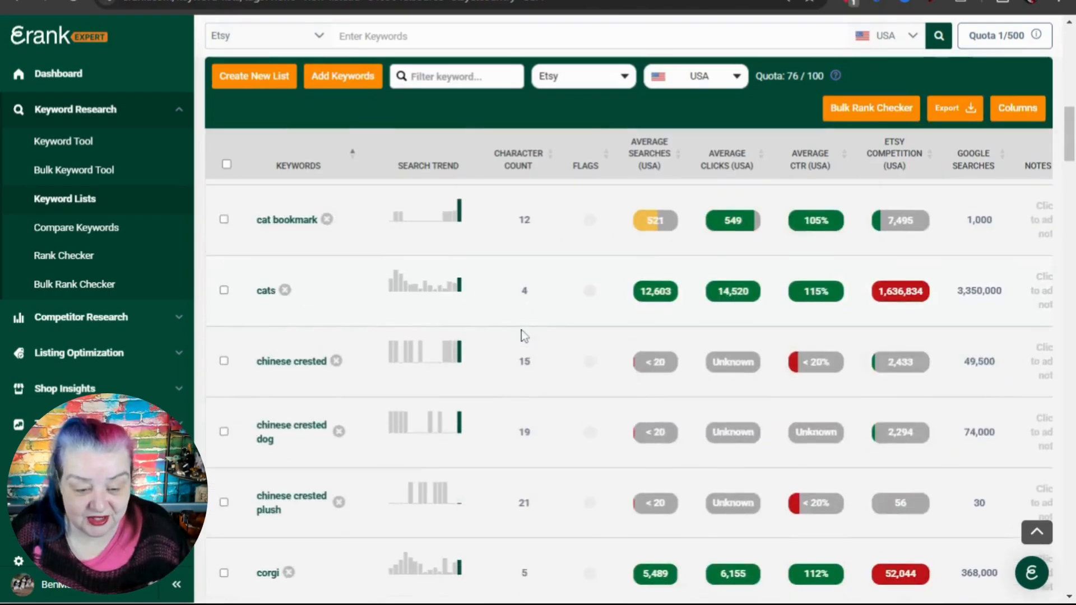
pyautogui.scroll(-18, 524, 335)
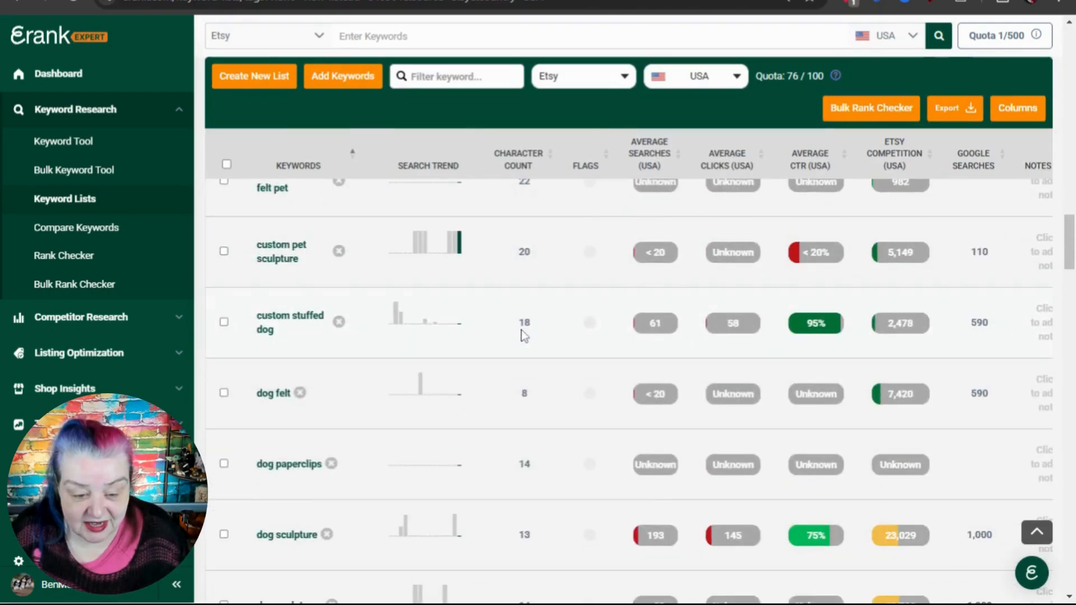
pyautogui.scroll(-13, 521, 335)
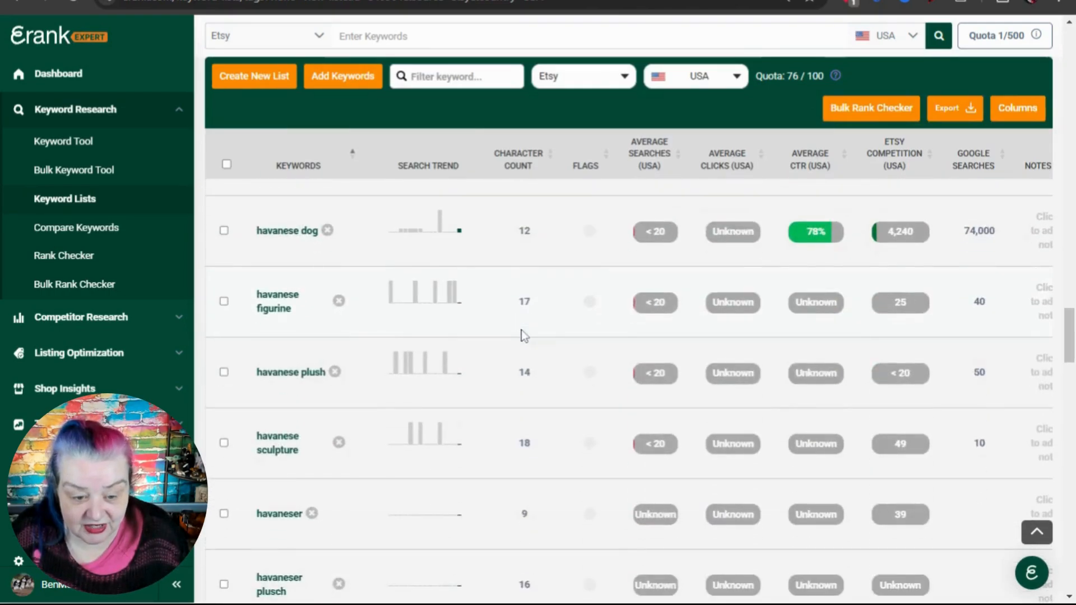
pyautogui.scroll(-14, 524, 336)
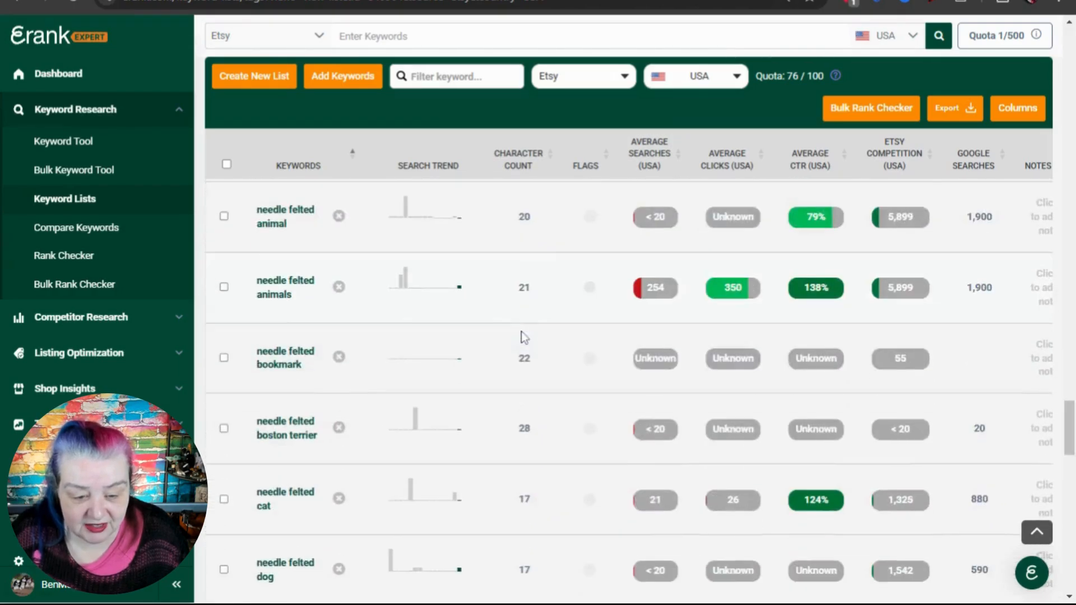
pyautogui.scroll(-10, 524, 335)
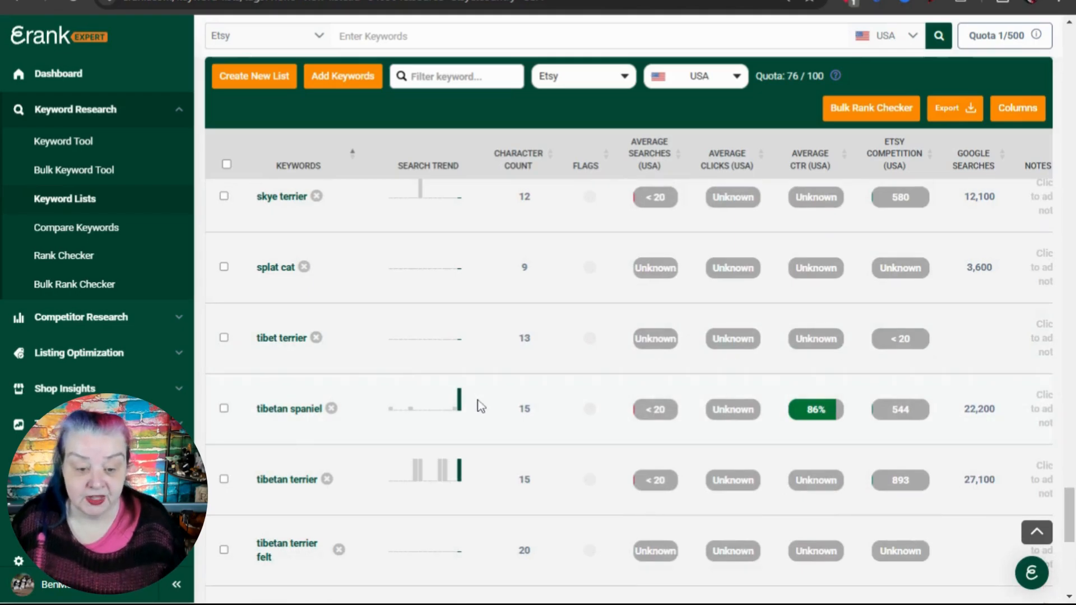
pyautogui.scroll(-1, 476, 403)
pyautogui.moveTo(441, 331)
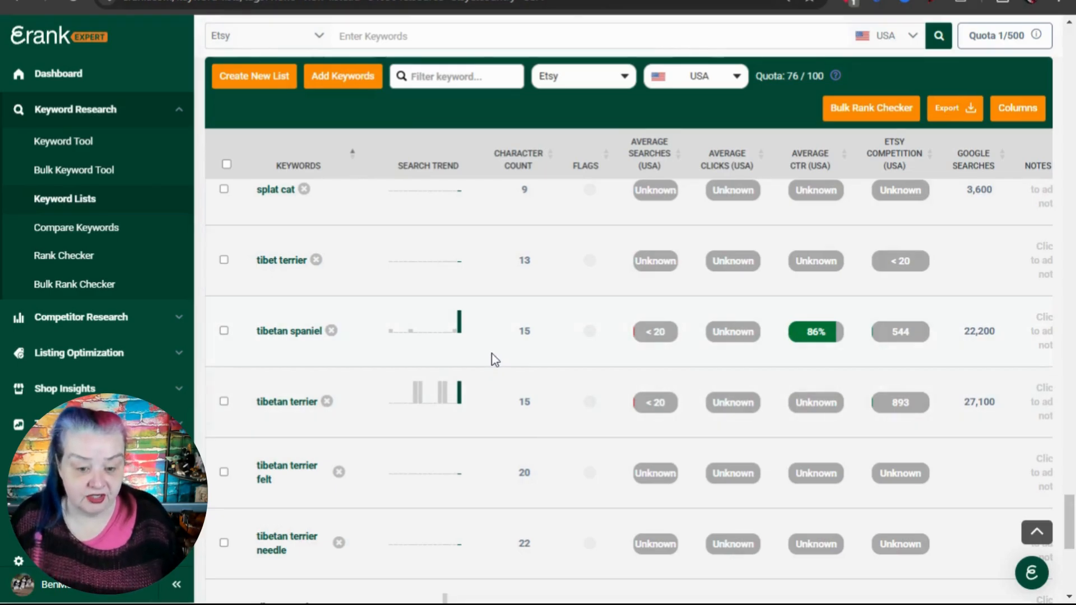
pyautogui.scroll(15, 495, 359)
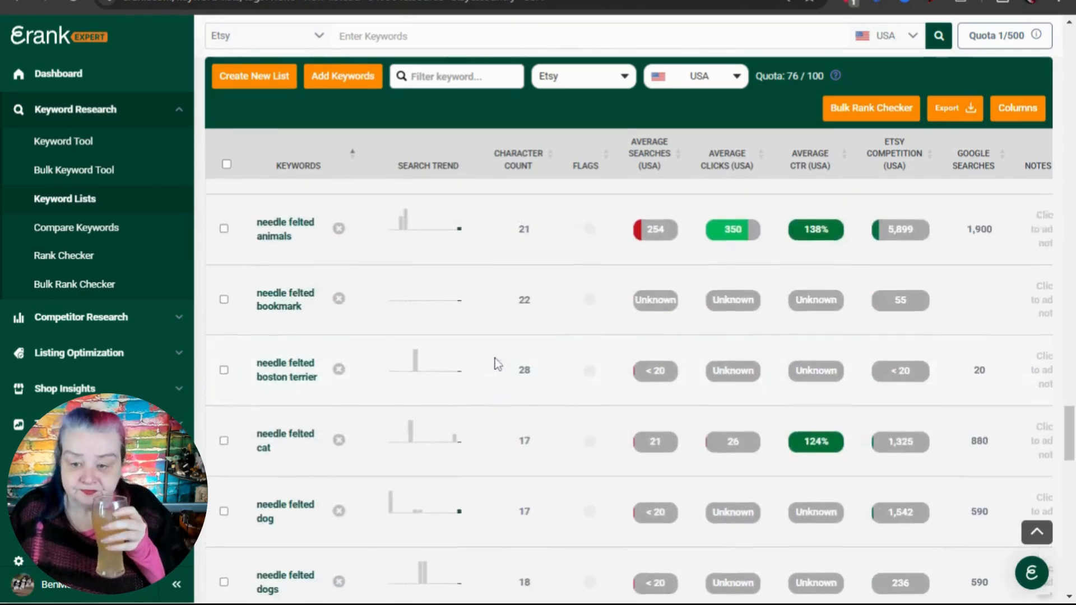
pyautogui.scroll(20, 495, 363)
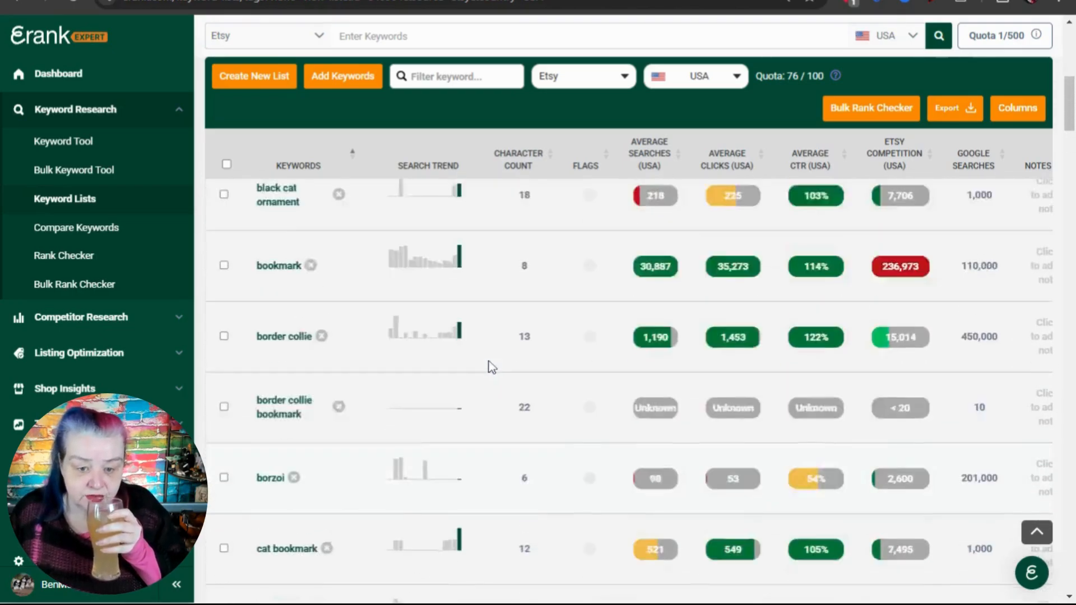
# Sort the list by average searches from highest to lowest and, with the side navigation collapsed, review the table's column choices.
pyautogui.scroll(-3, 533, 373)
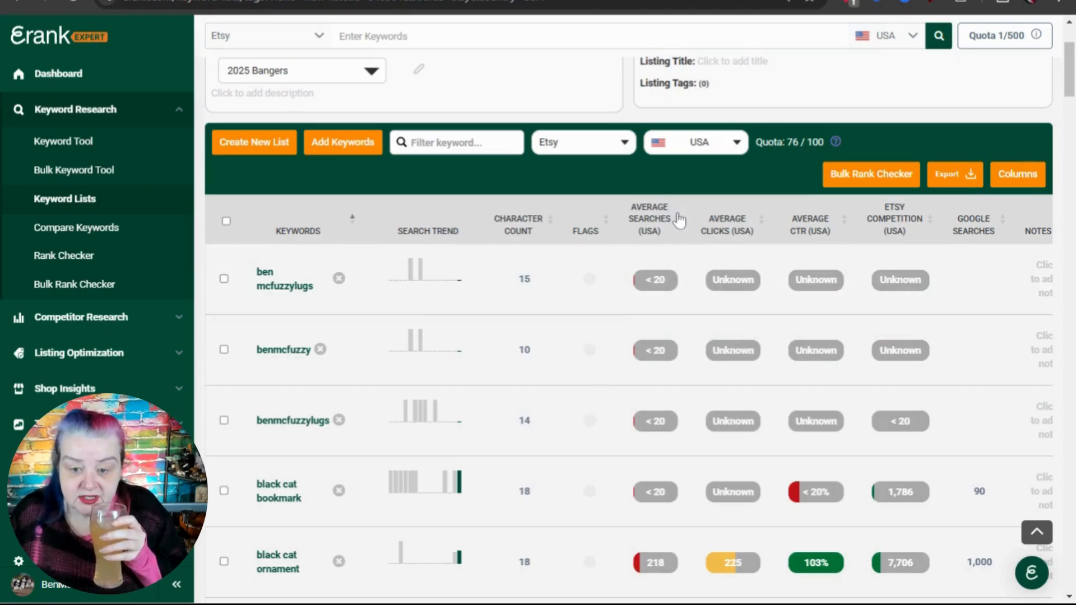
pyautogui.click(681, 226)
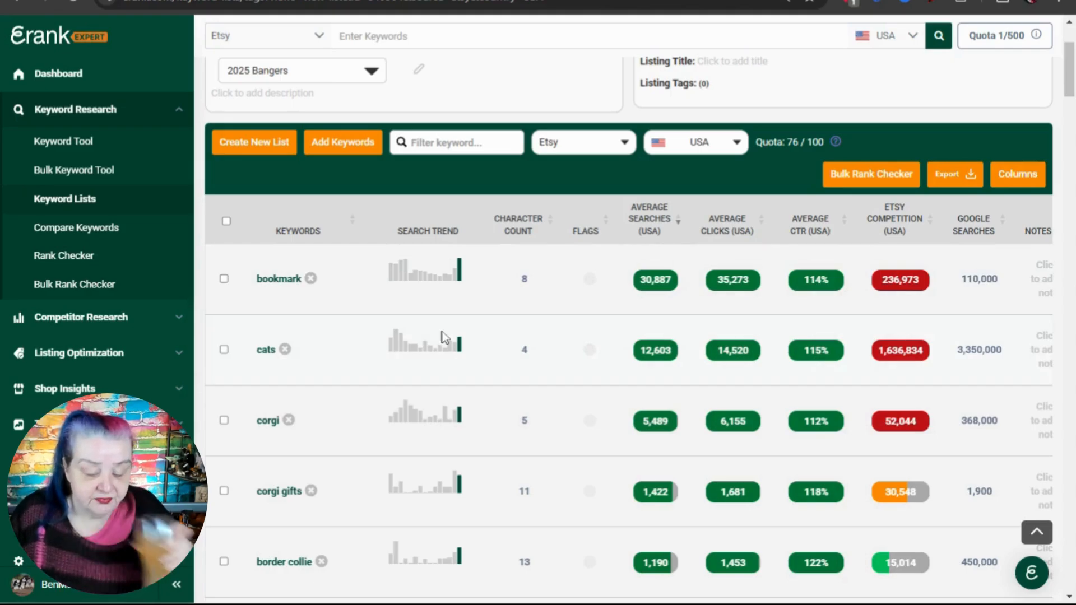
pyautogui.click(178, 586)
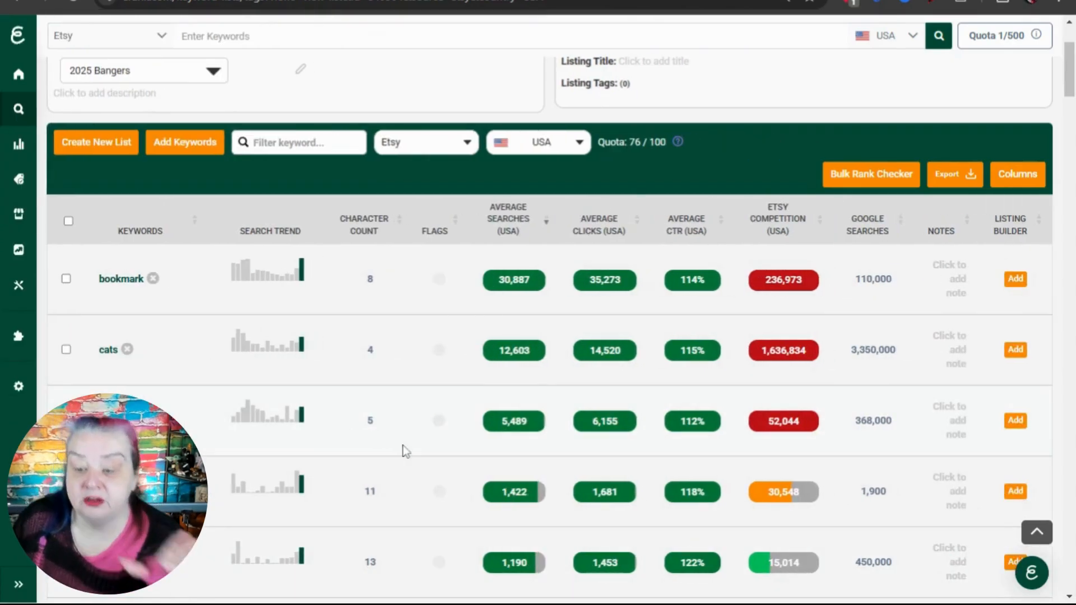
pyautogui.click(1019, 184)
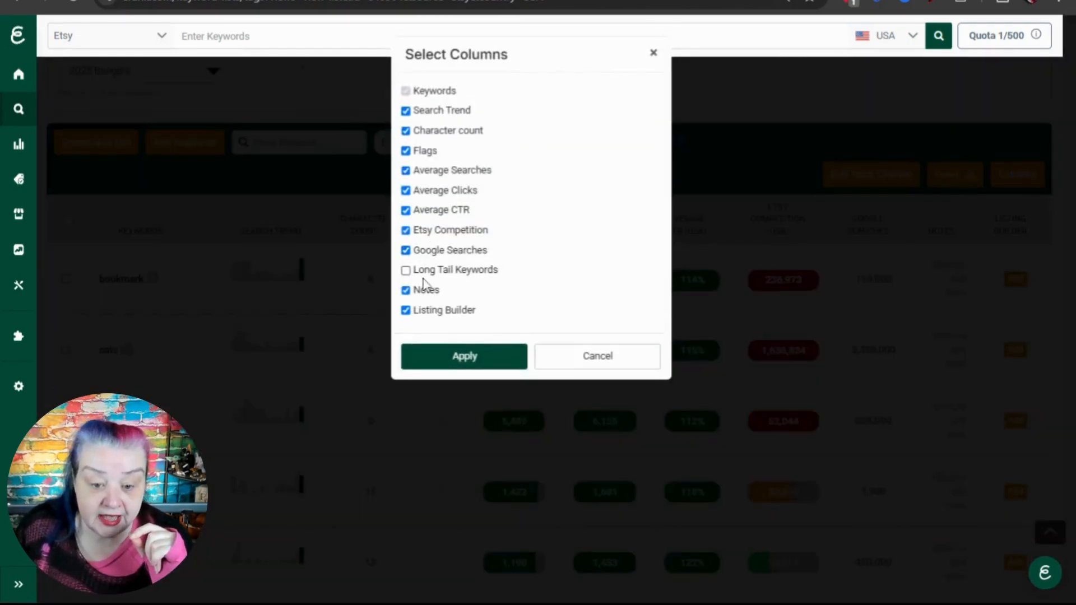
pyautogui.click(654, 54)
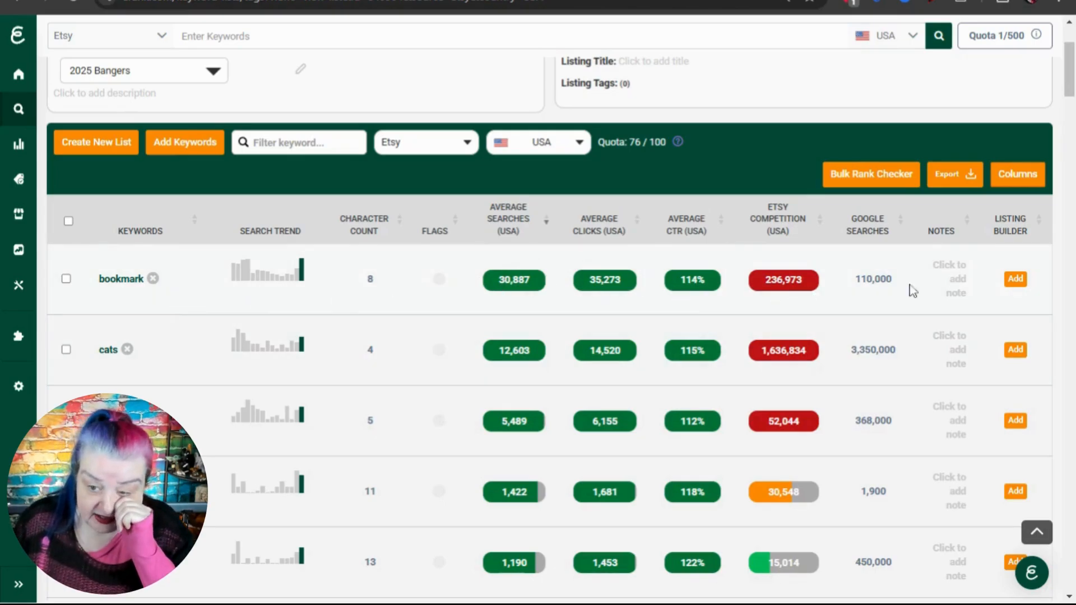
# Add and save the note "Importanmt Christmas" on the bookmark keyword.
pyautogui.click(958, 286)
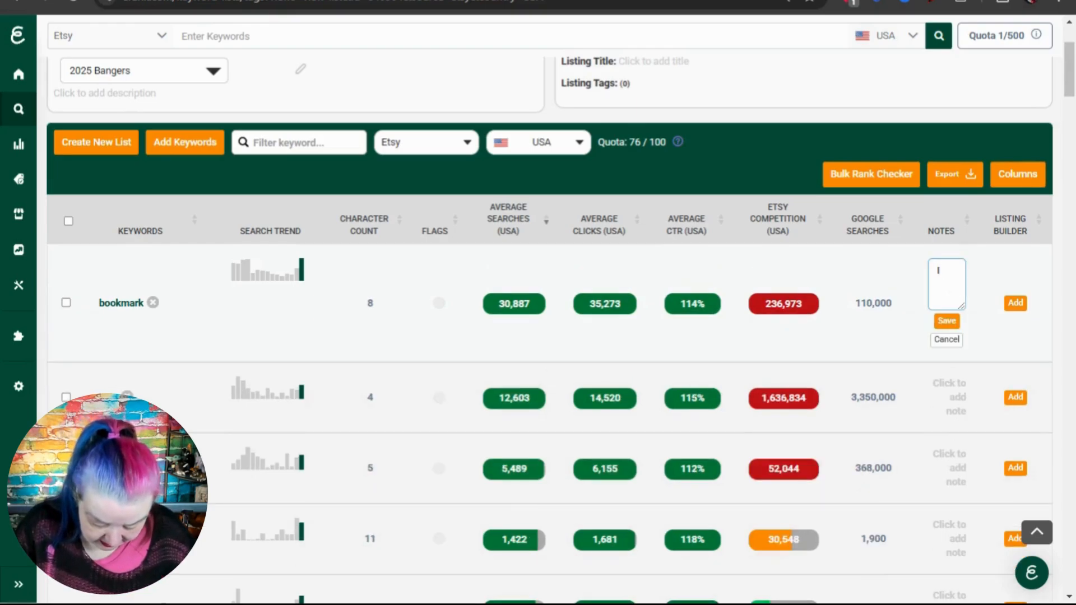
pyautogui.write('Importa')
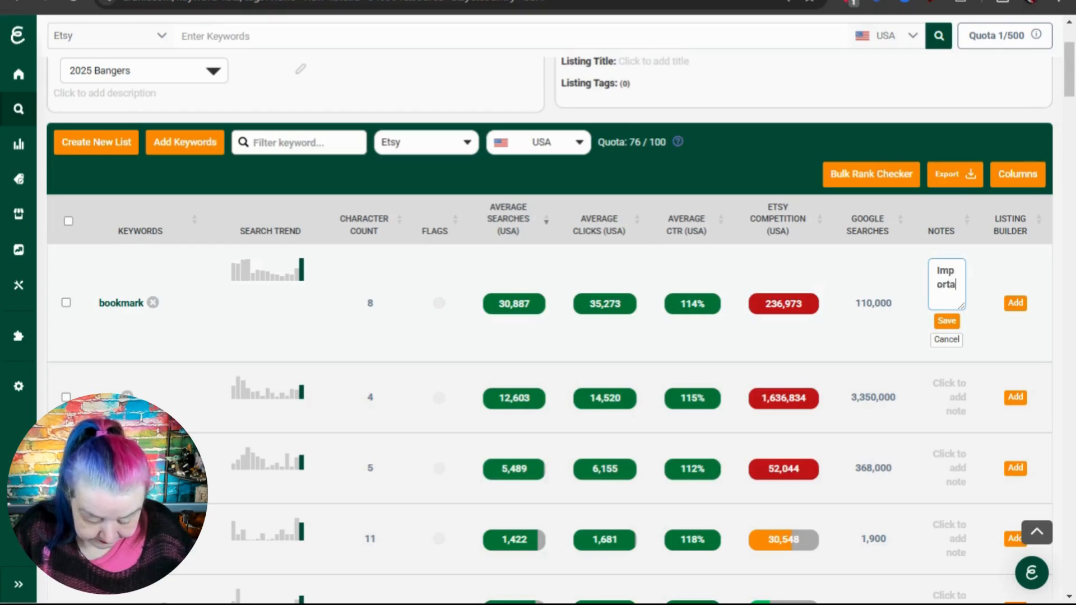
pyautogui.write('nmt Chri')
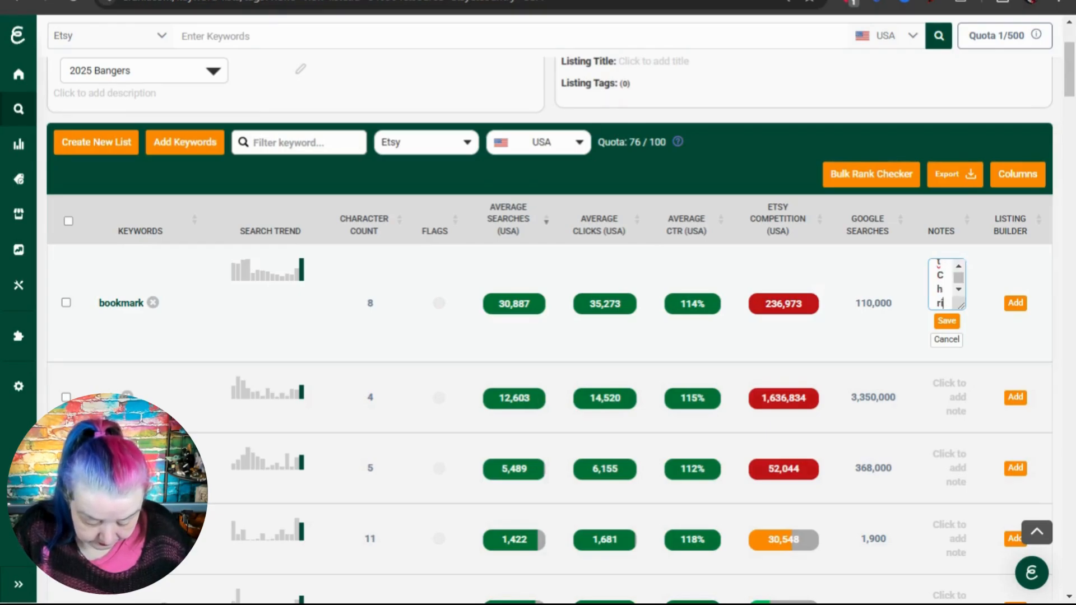
pyautogui.write('stmas')
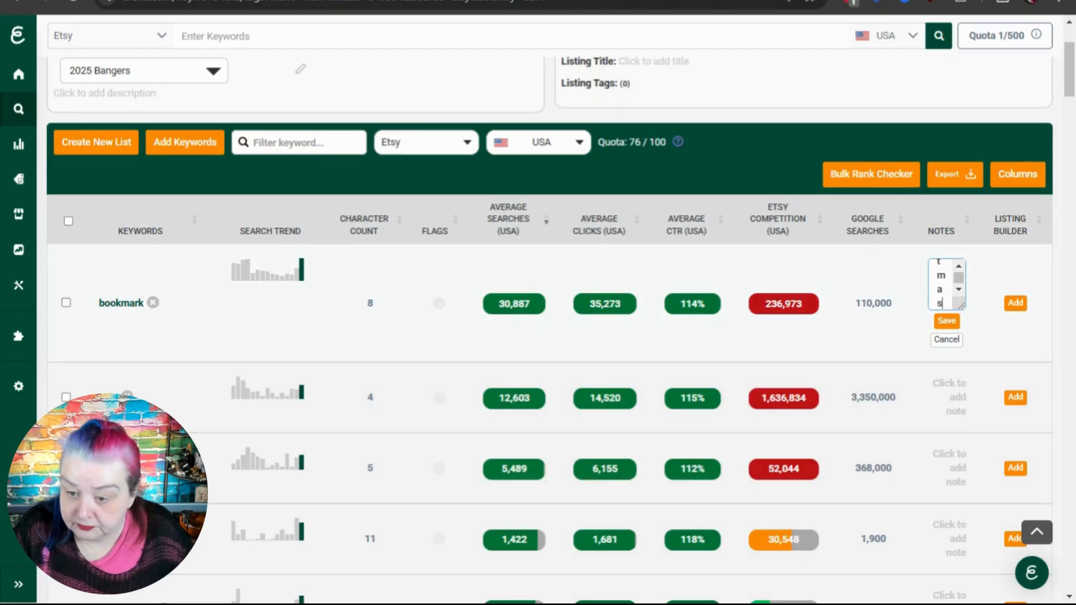
pyautogui.click(947, 321)
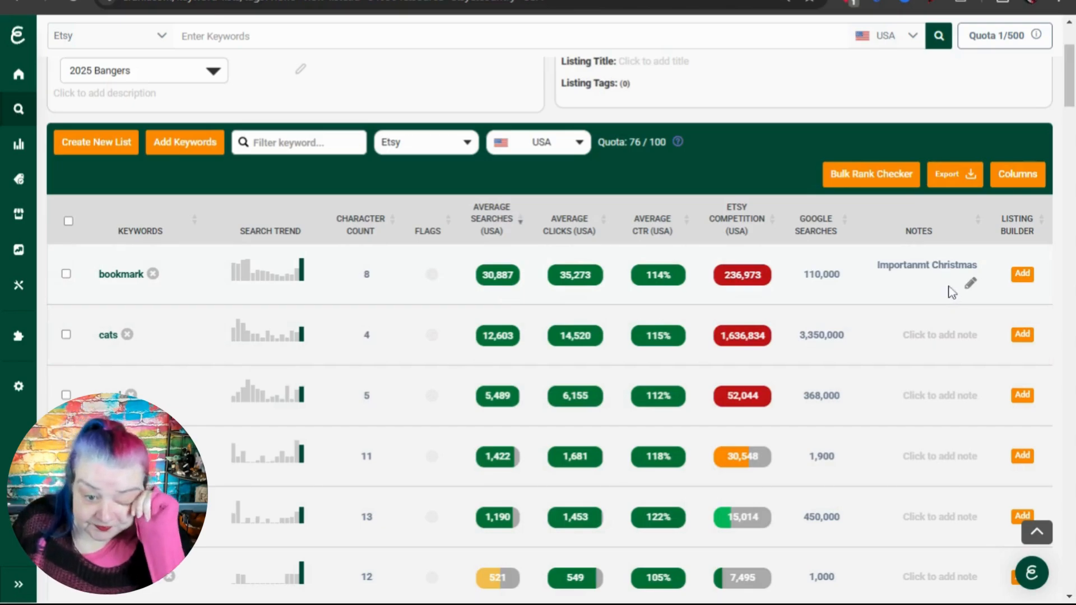
# Check the top keywords' search trends and flag bookmark, cats and corgi in purple.
pyautogui.moveTo(299, 280)
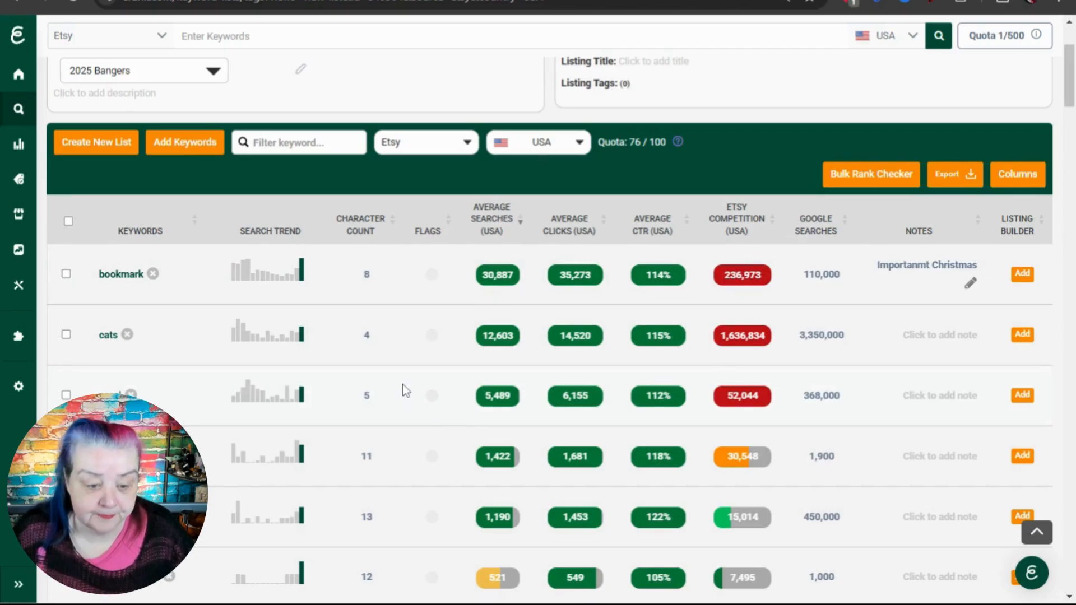
pyautogui.scroll(-1, 402, 385)
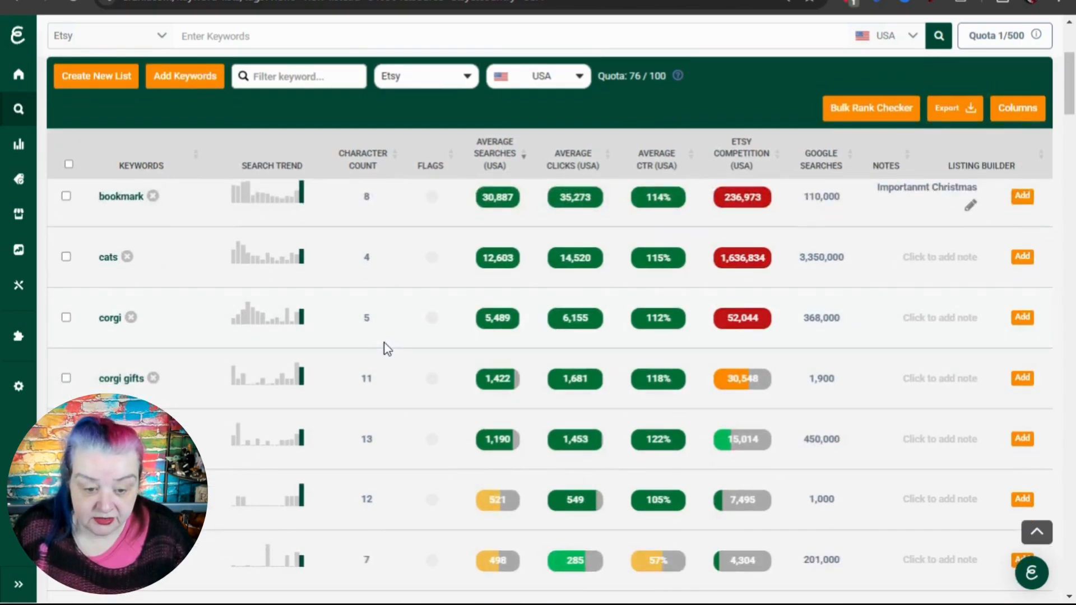
pyautogui.scroll(1, 387, 348)
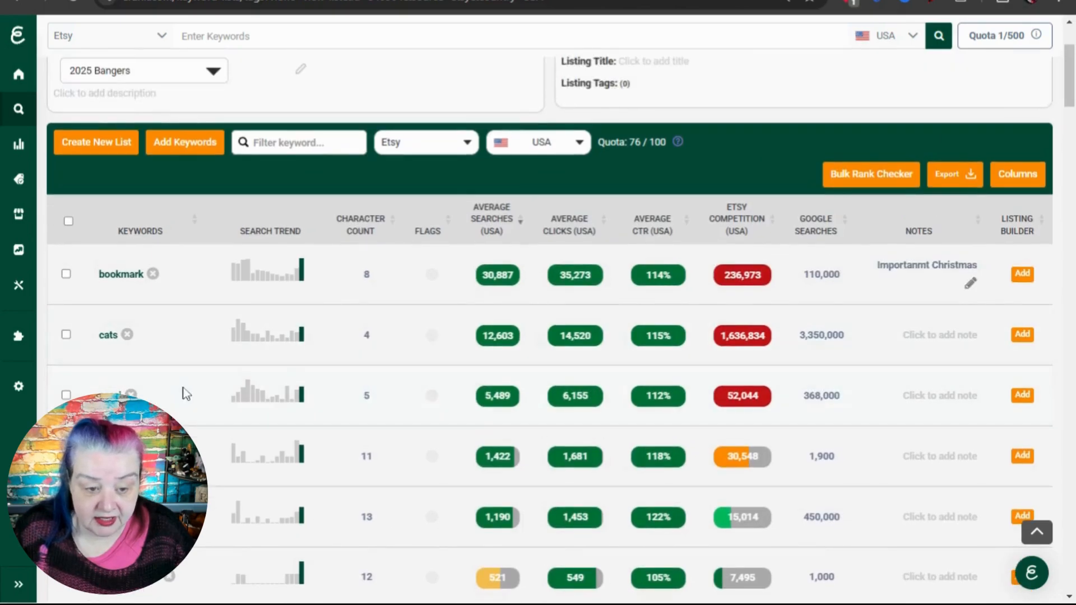
pyautogui.scroll(-1, 271, 375)
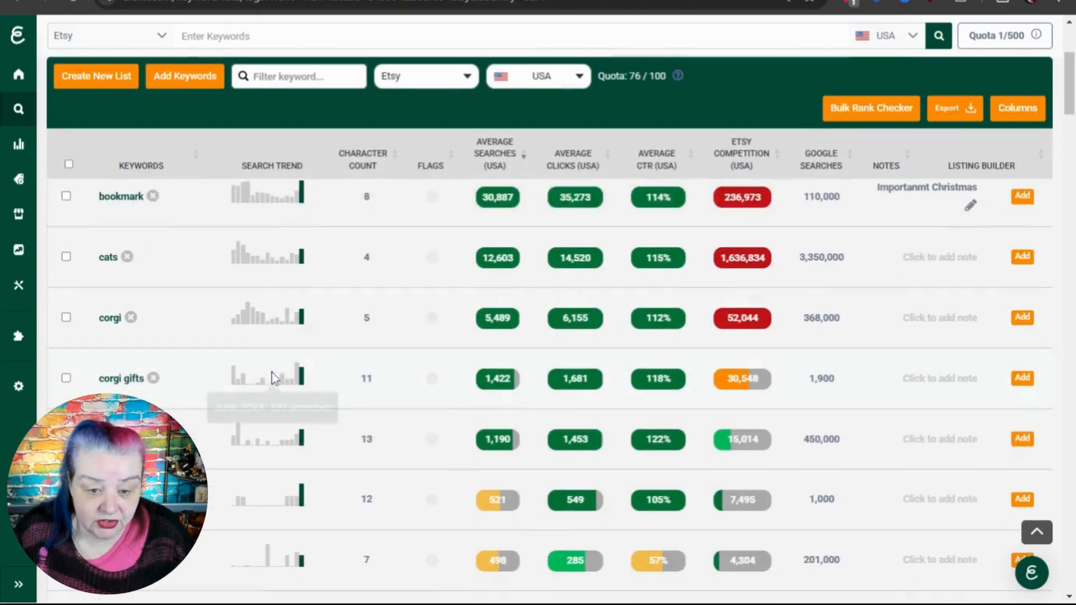
pyautogui.click(433, 200)
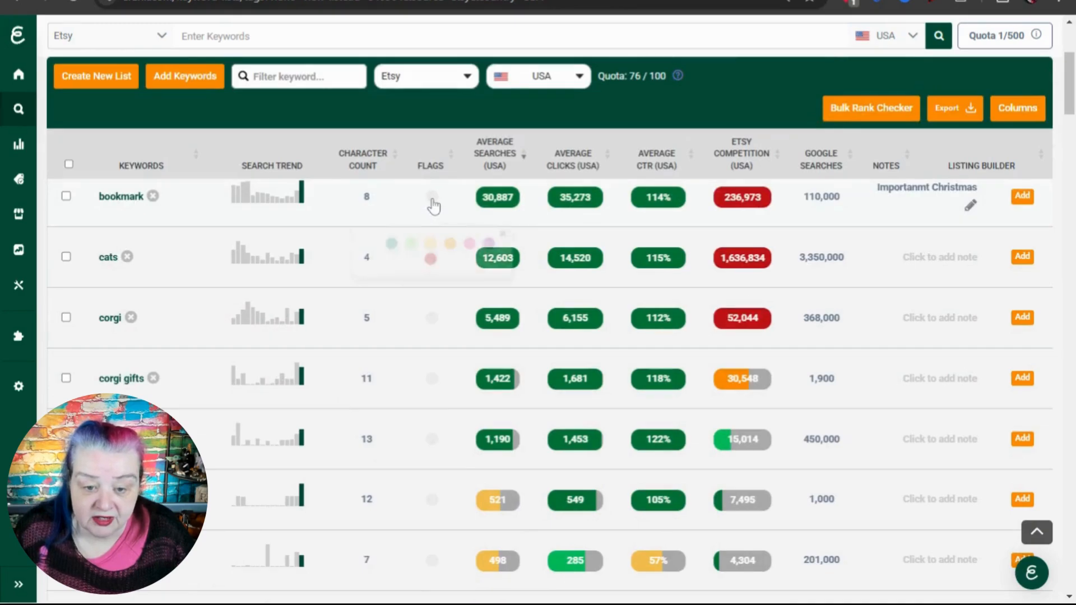
pyautogui.click(488, 221)
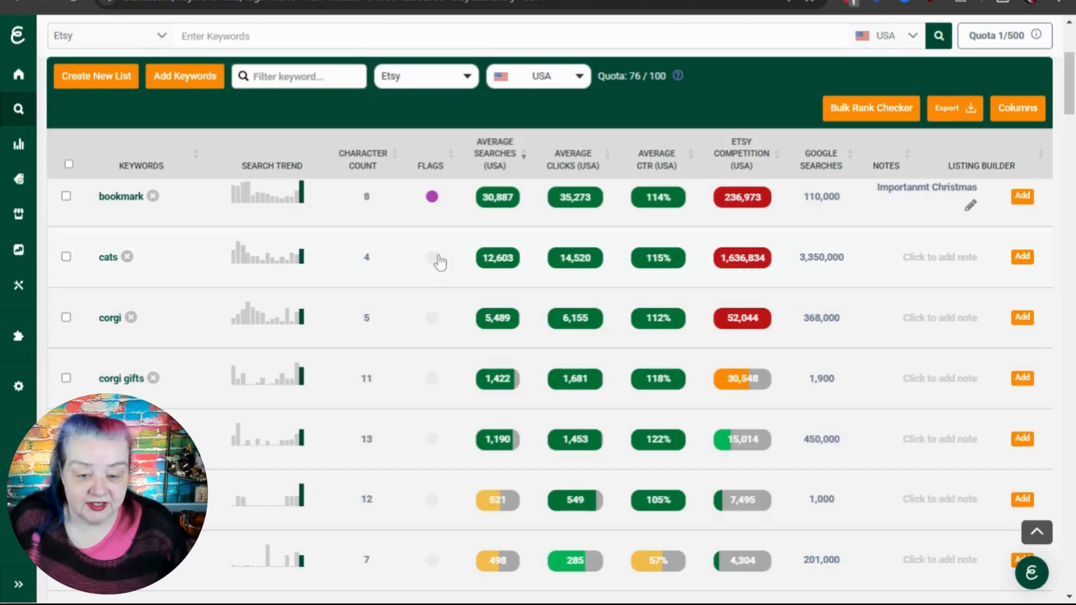
pyautogui.click(433, 258)
pyautogui.click(490, 281)
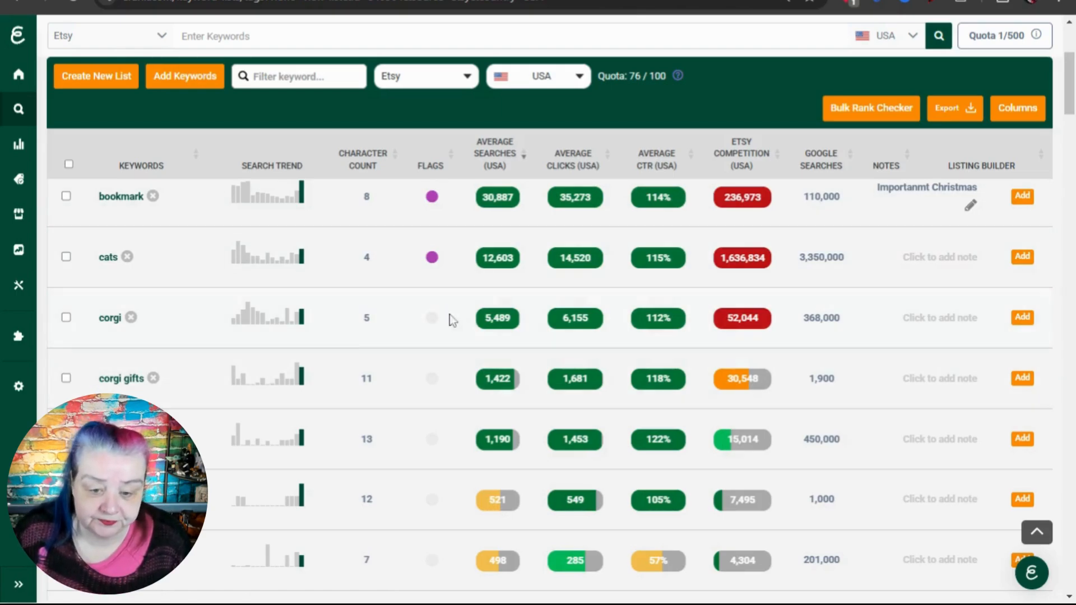
pyautogui.click(431, 317)
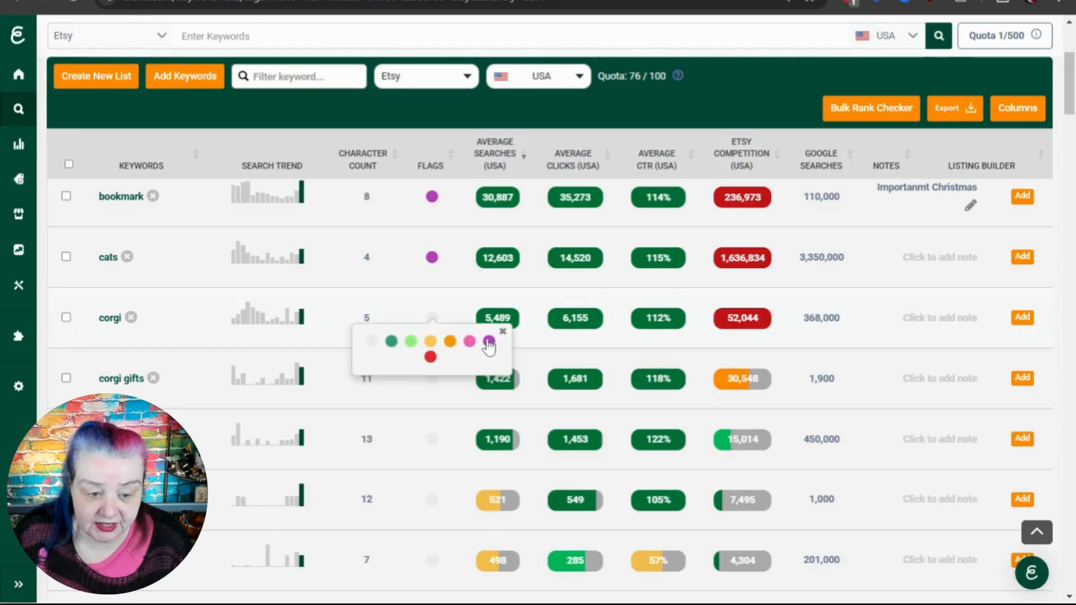
pyautogui.click(489, 343)
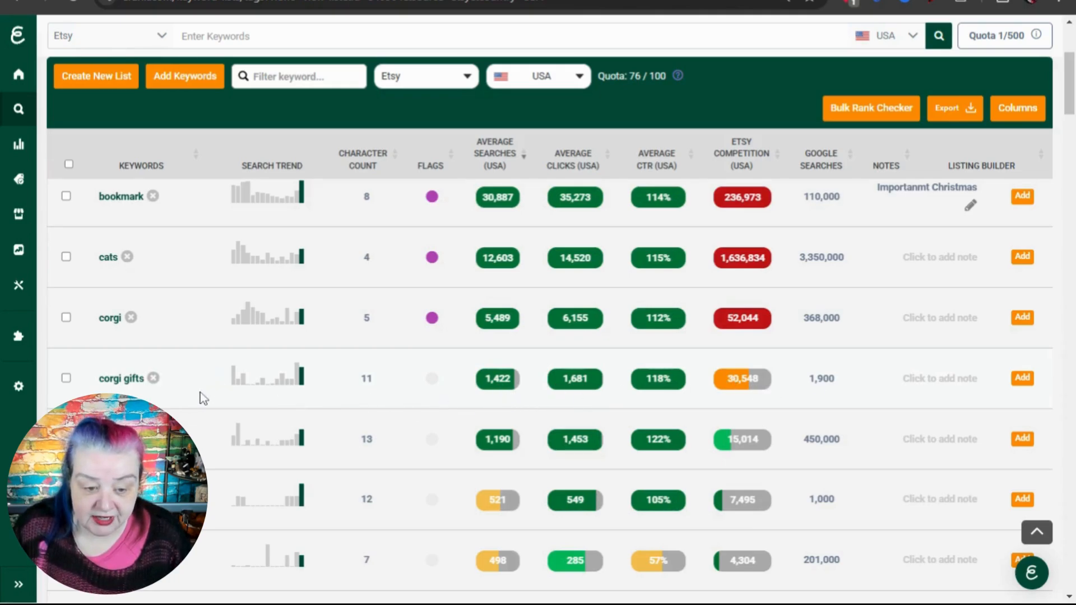
# Flag the corgi gifts keyword in orange and save the note "Holidays!! End of summer IMPORTANT" on it.
pyautogui.click(432, 378)
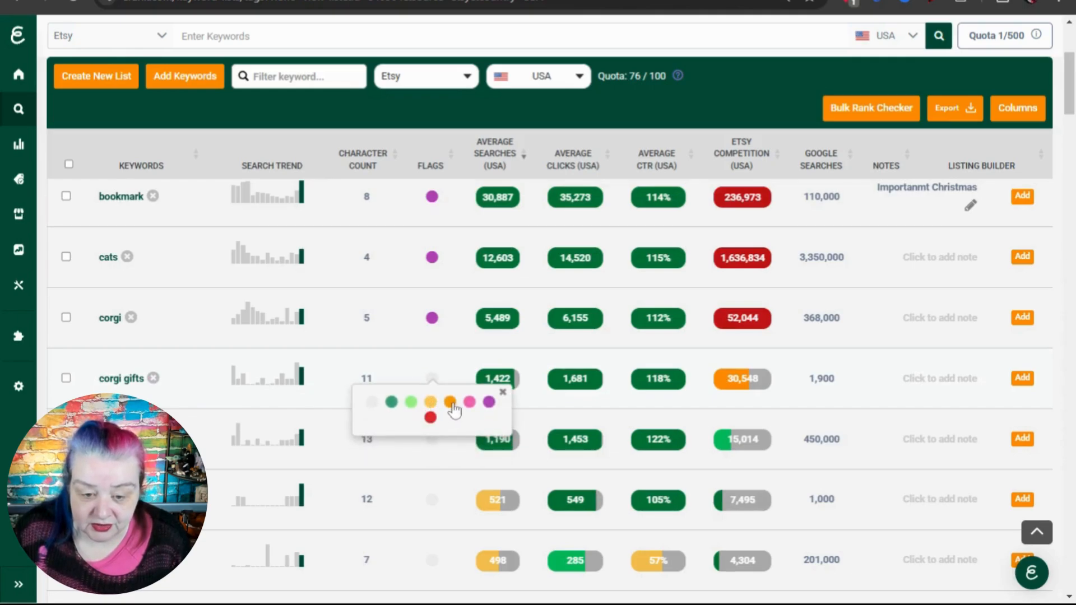
pyautogui.click(451, 403)
pyautogui.click(939, 380)
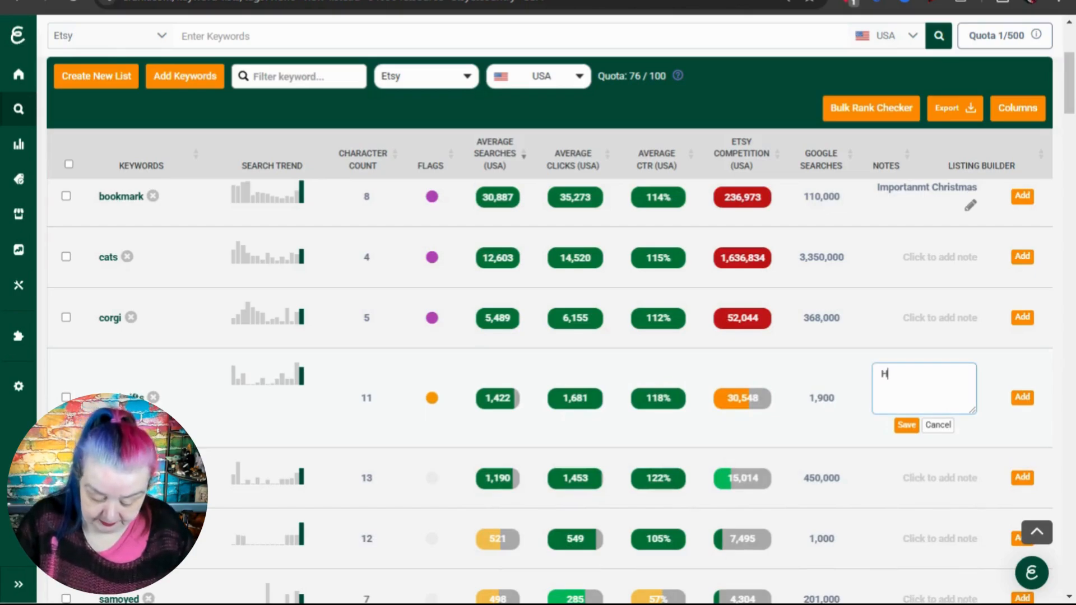
pyautogui.write('Holidays!!')
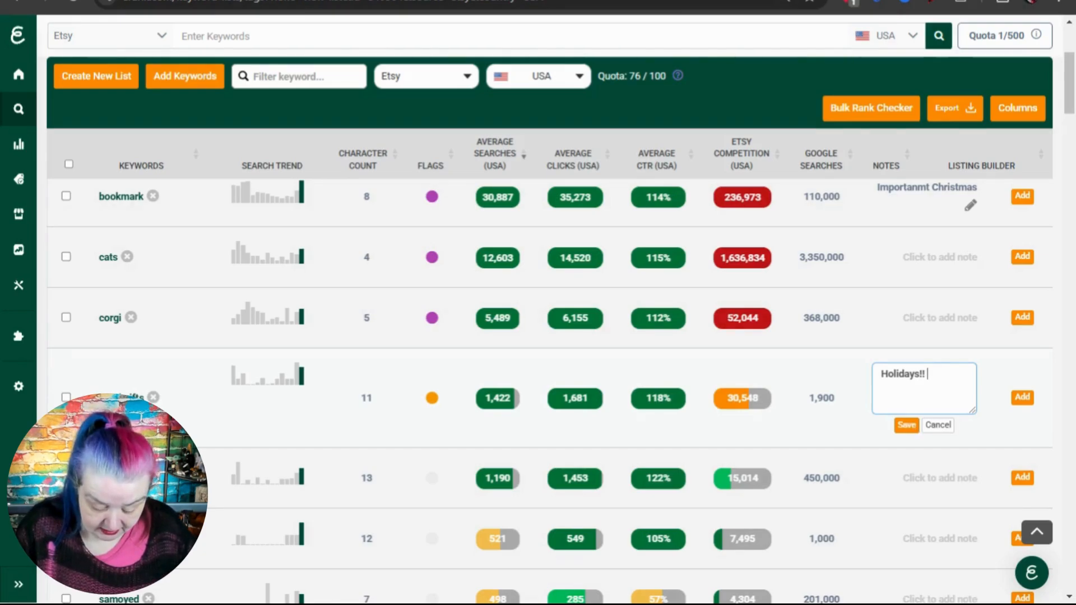
pyautogui.press('BackSpace')
pyautogui.press('BackSpace')
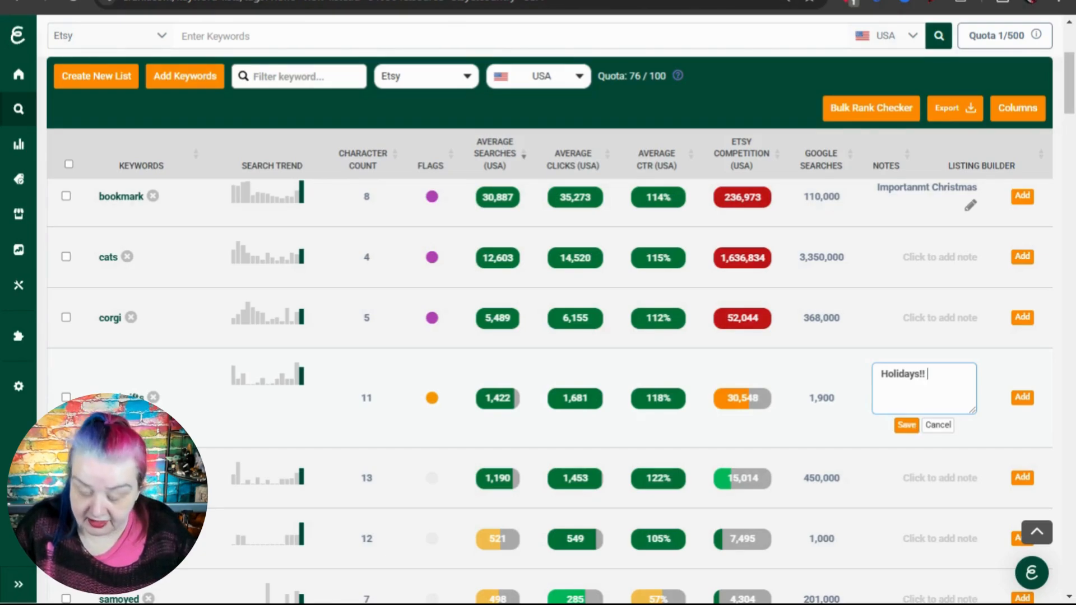
pyautogui.write('End of')
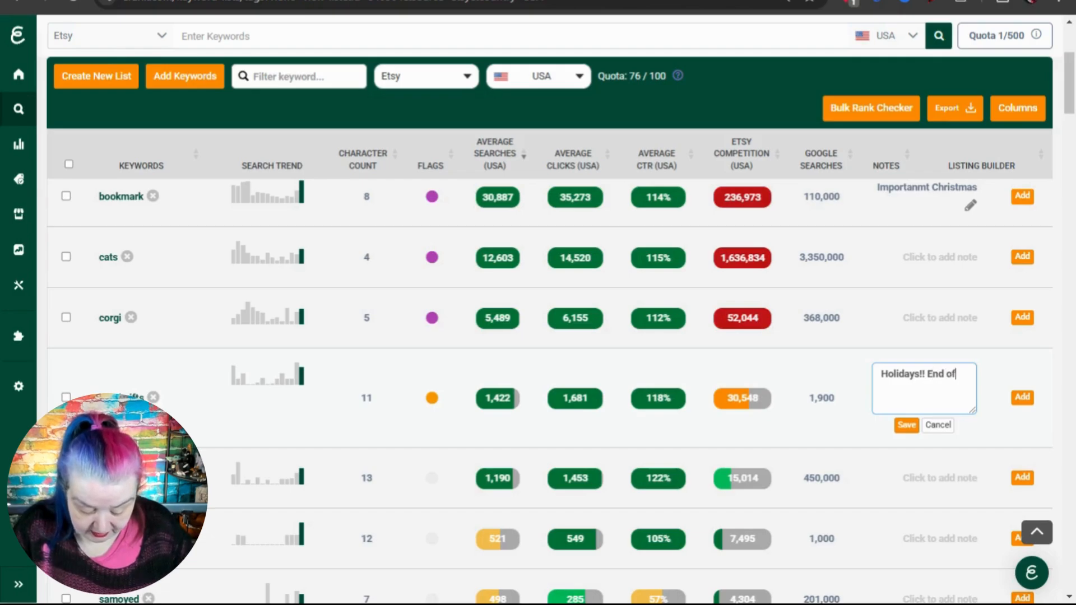
pyautogui.write(' summer I')
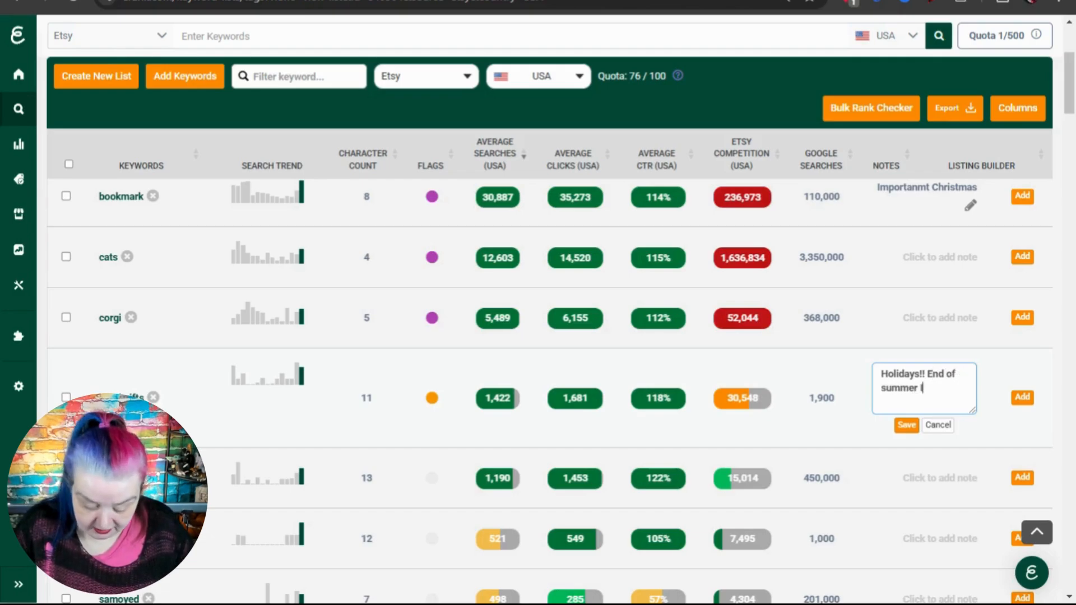
pyautogui.write('MPORTAN')
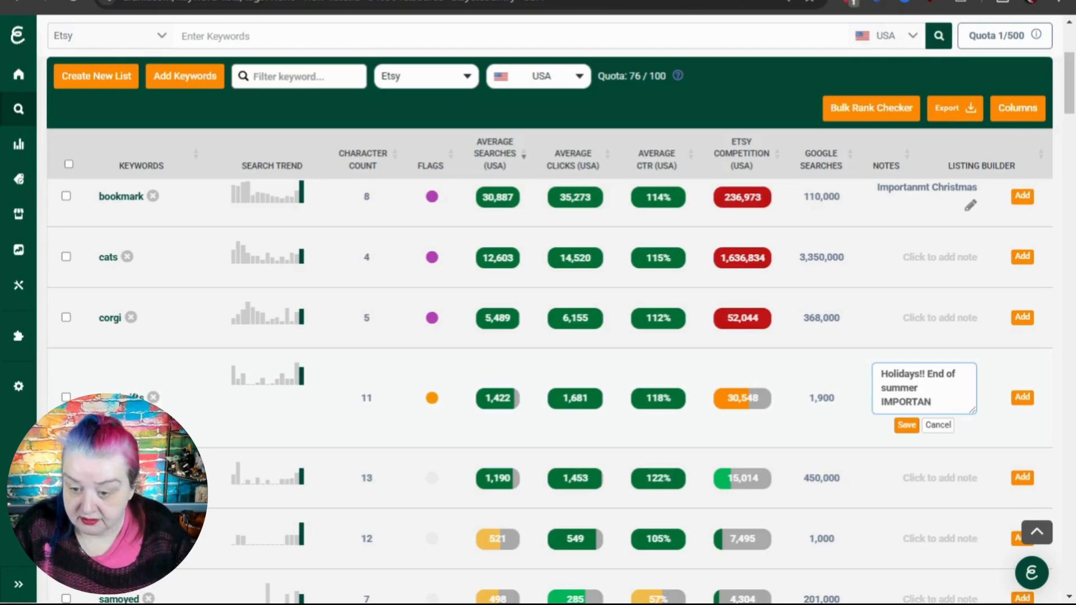
pyautogui.write('T')
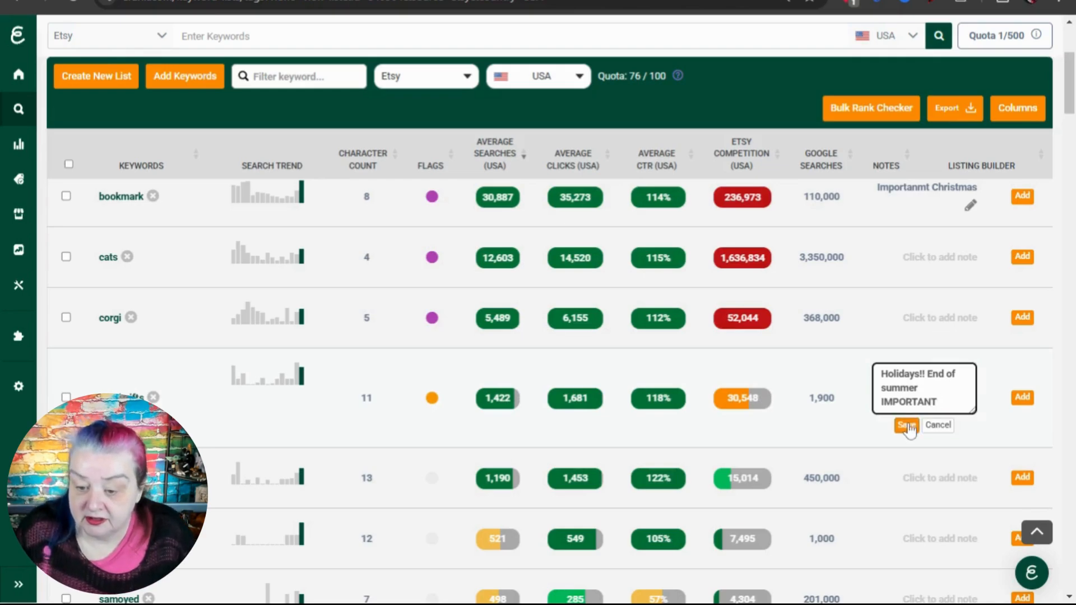
pyautogui.click(906, 425)
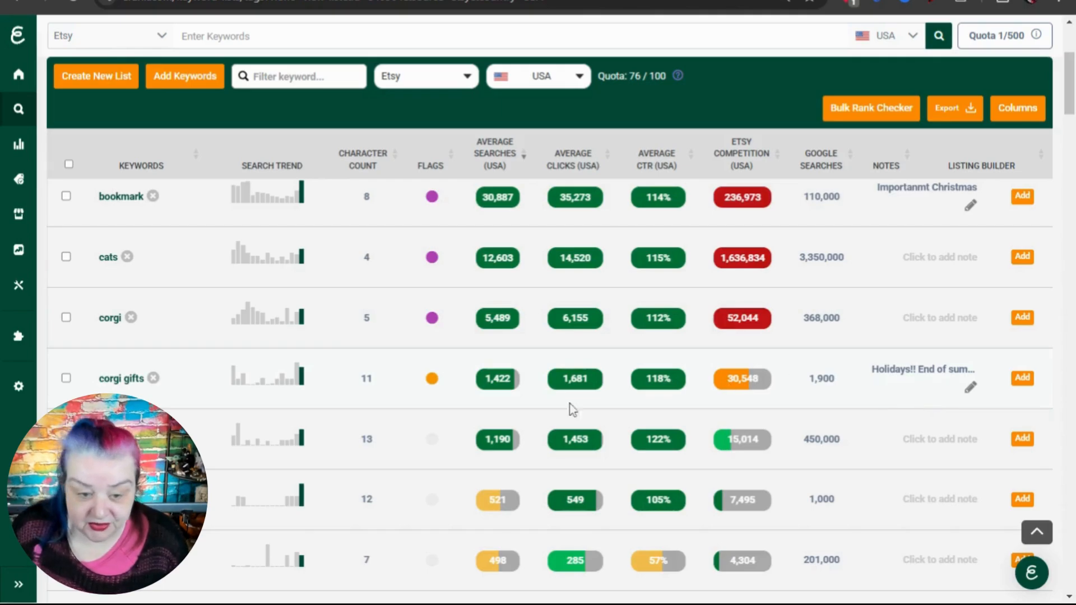
# Check the border collie keyword's monthly search trend and flag it in dark green.
pyautogui.scroll(-1, 289, 496)
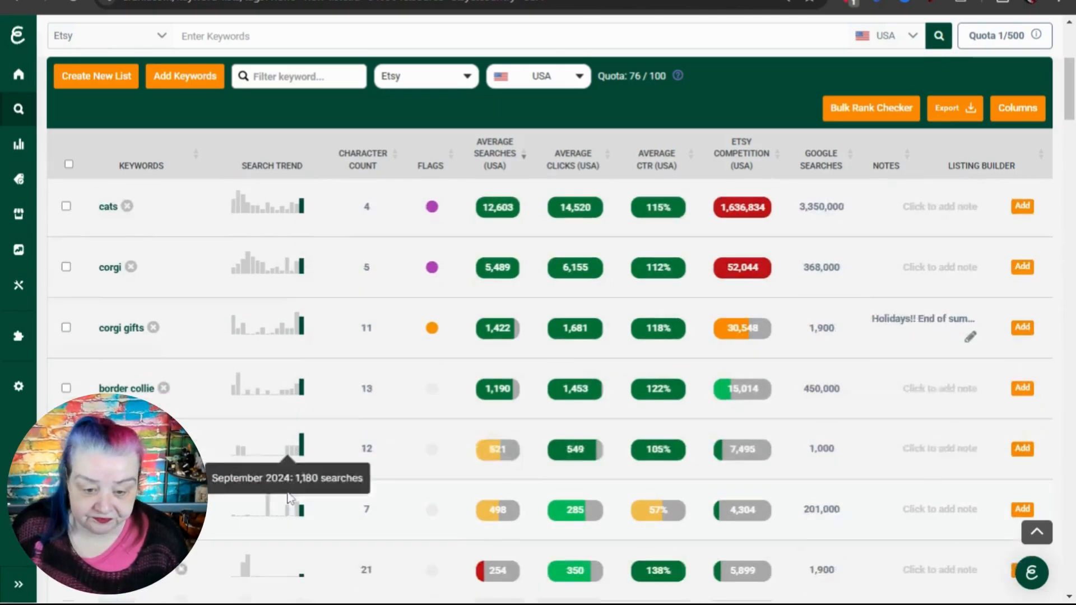
pyautogui.scroll(-1, 288, 492)
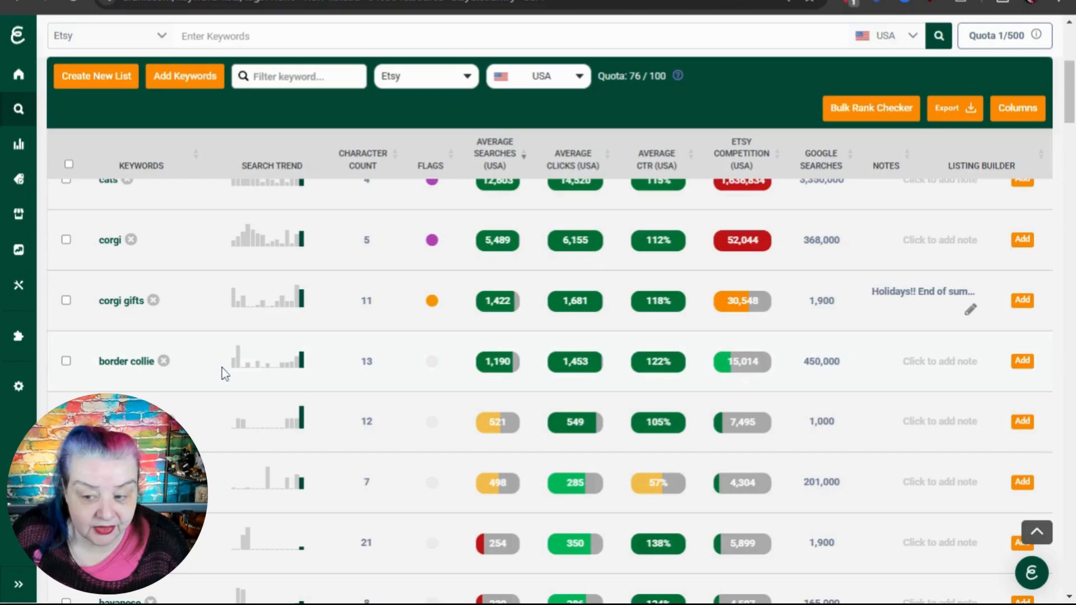
pyautogui.moveTo(302, 365)
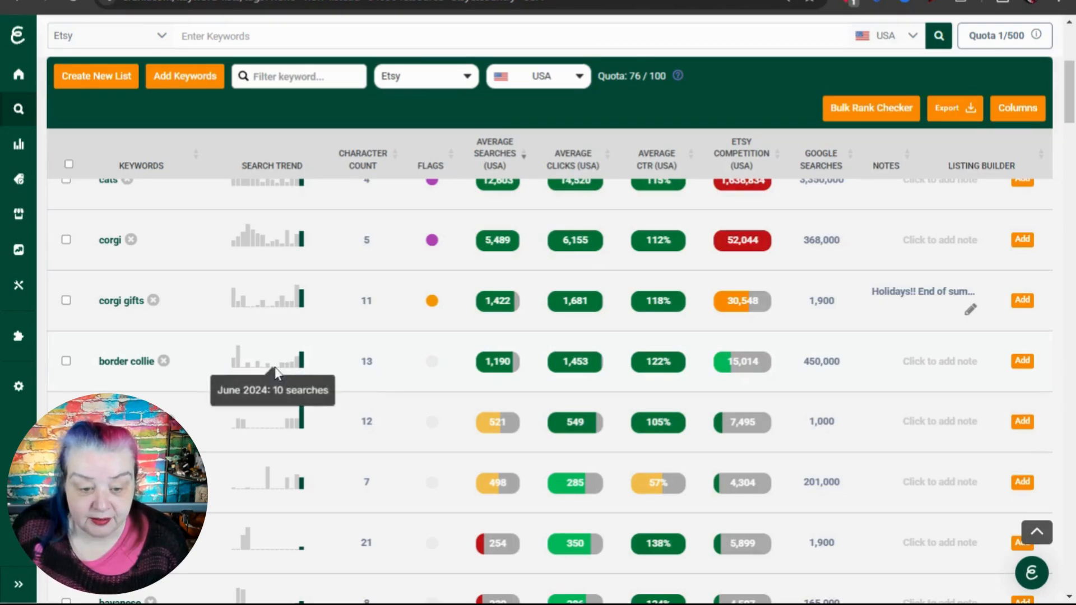
pyautogui.moveTo(239, 358)
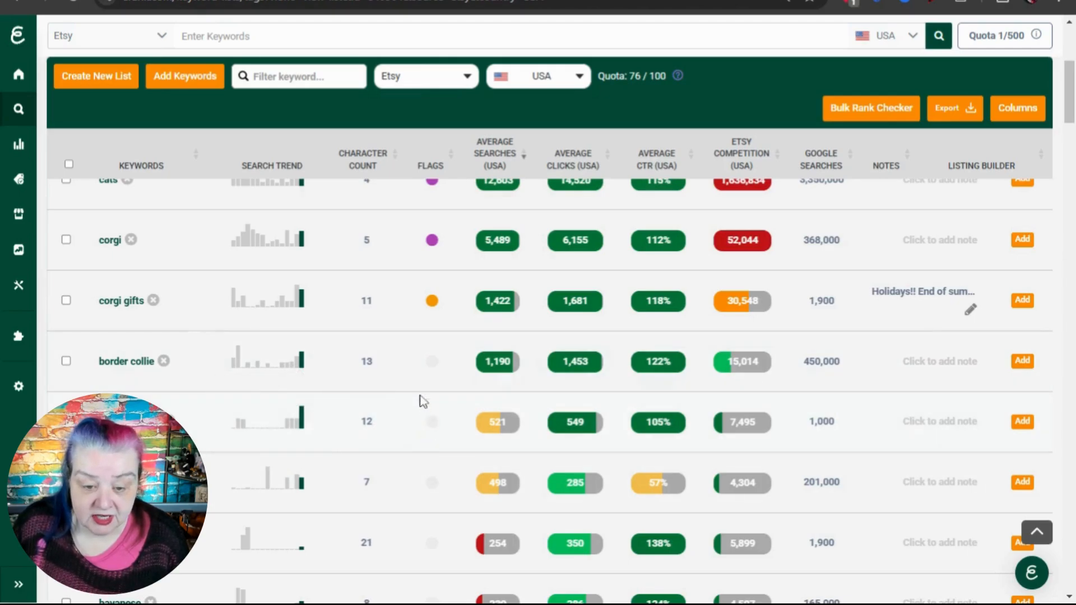
pyautogui.click(431, 363)
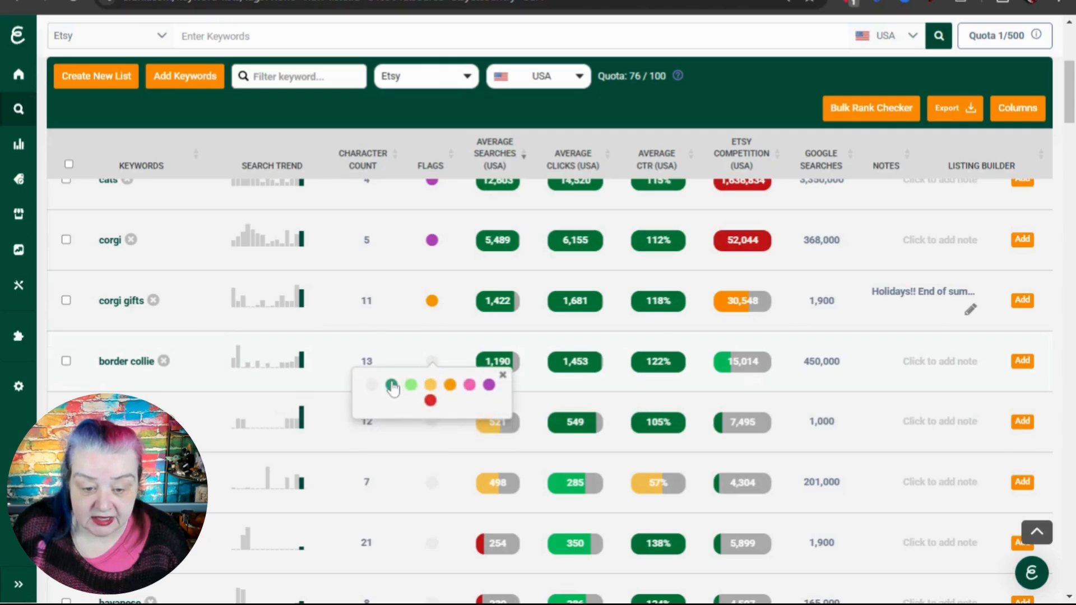
pyautogui.click(391, 385)
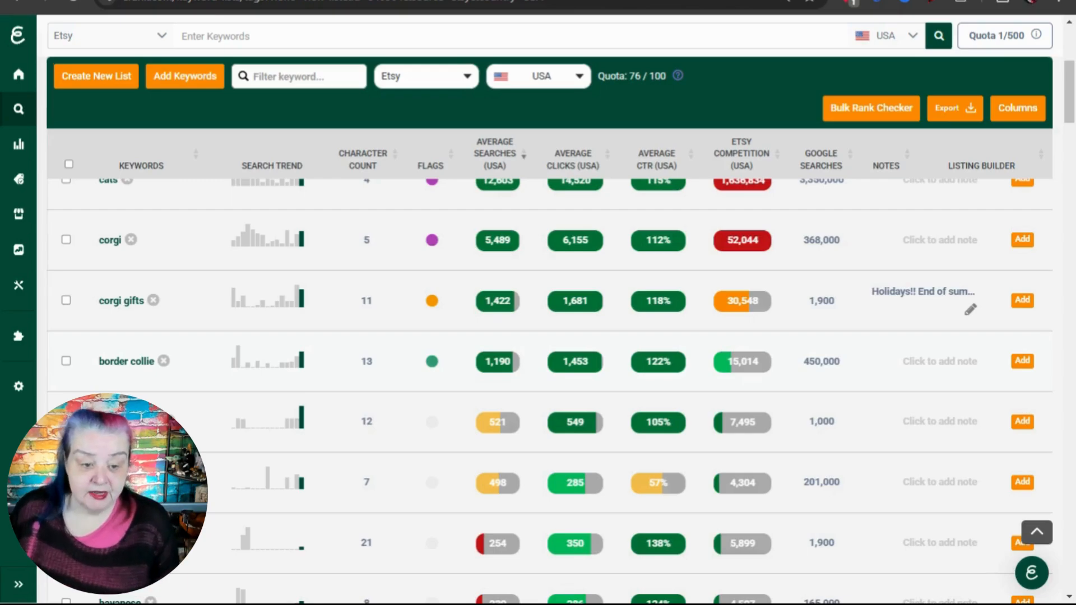
# Open border collie in the Keyword Tool and star the related ideas collie and border collie gifts.
pyautogui.click(137, 363)
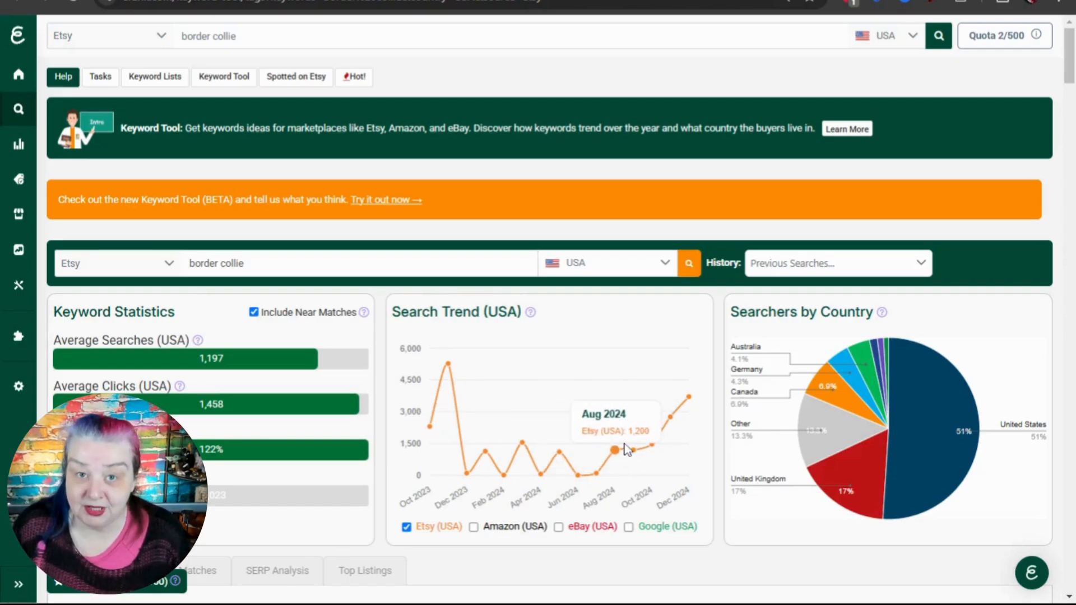
pyautogui.scroll(-2, 610, 421)
pyautogui.scroll(-9, 610, 422)
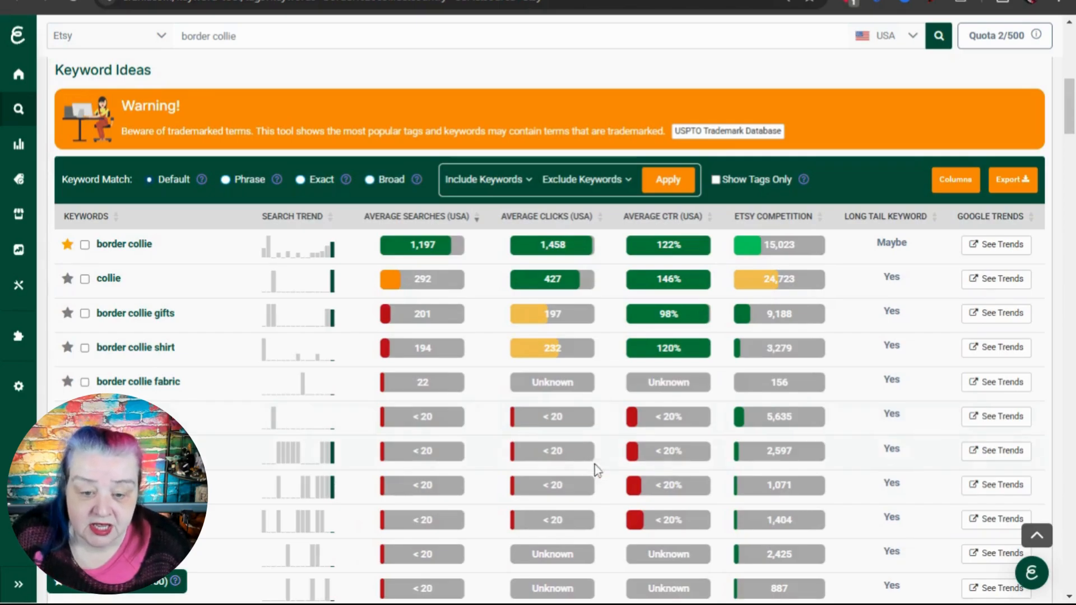
pyautogui.scroll(-1, 594, 465)
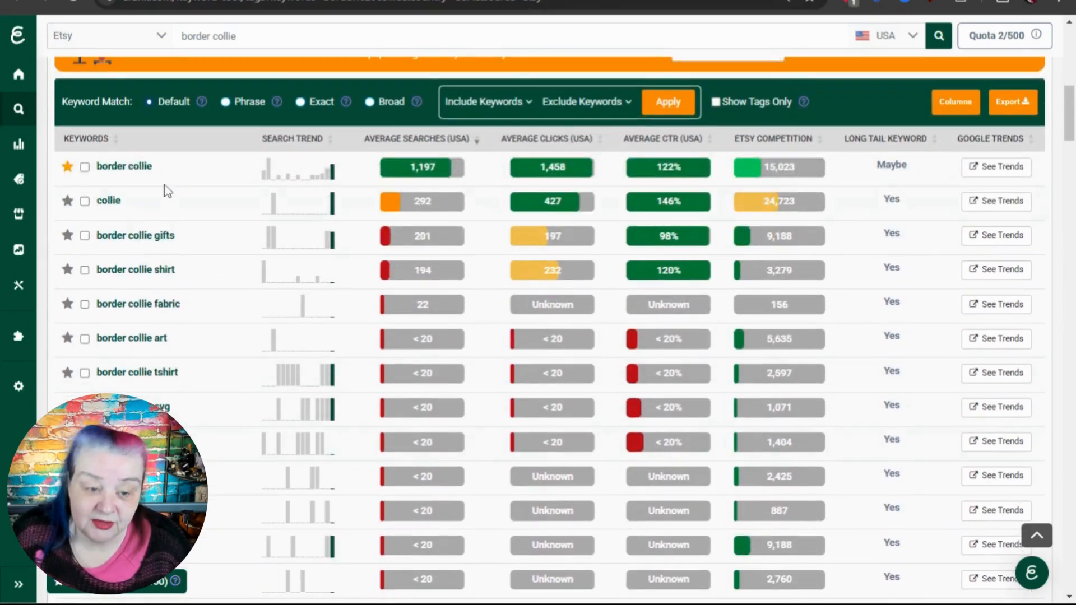
pyautogui.click(67, 236)
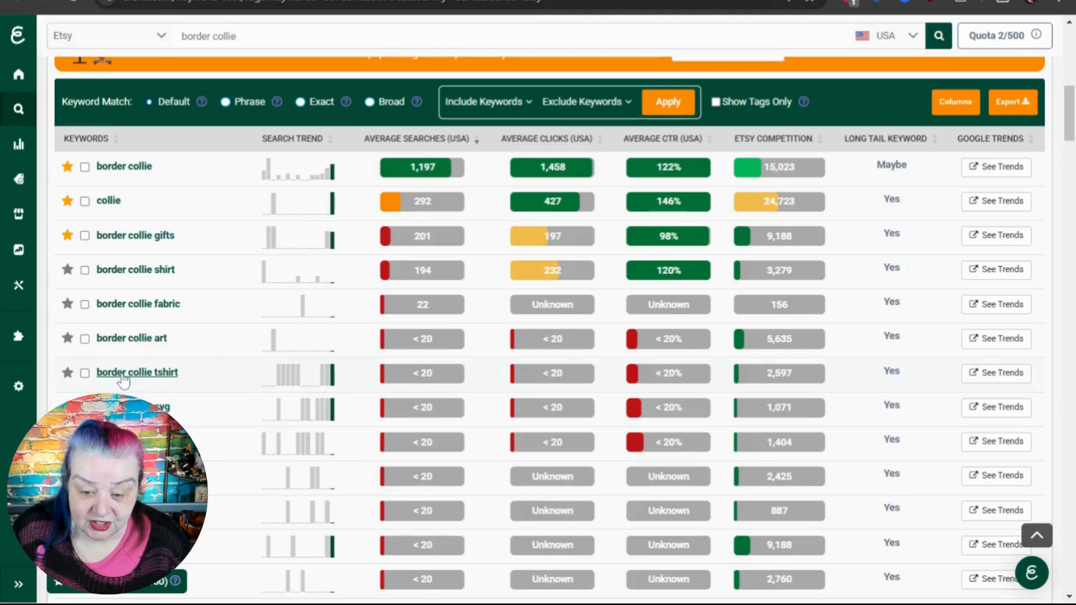
pyautogui.moveTo(328, 374)
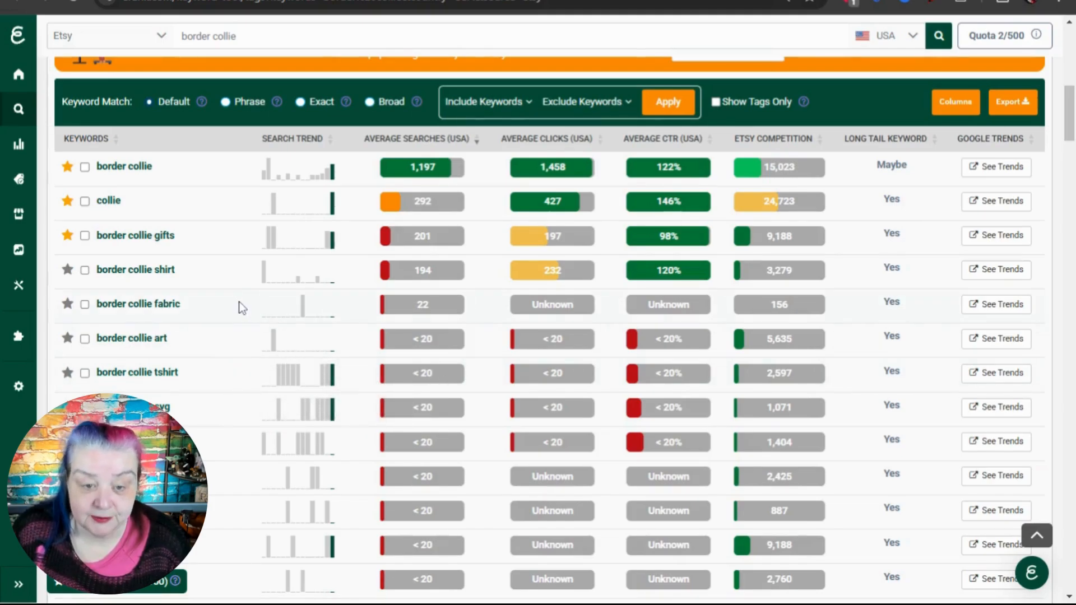
# Sort the border collie keyword ideas by search trend in descending order and star personalized gift and dog.
pyautogui.scroll(2, 240, 305)
pyautogui.click(331, 220)
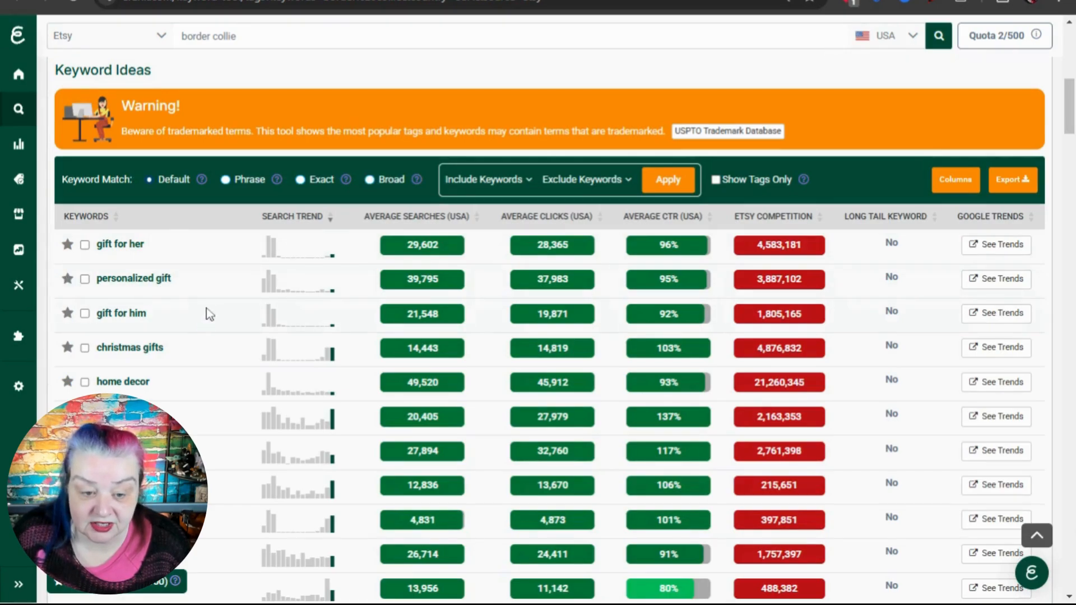
pyautogui.moveTo(269, 284)
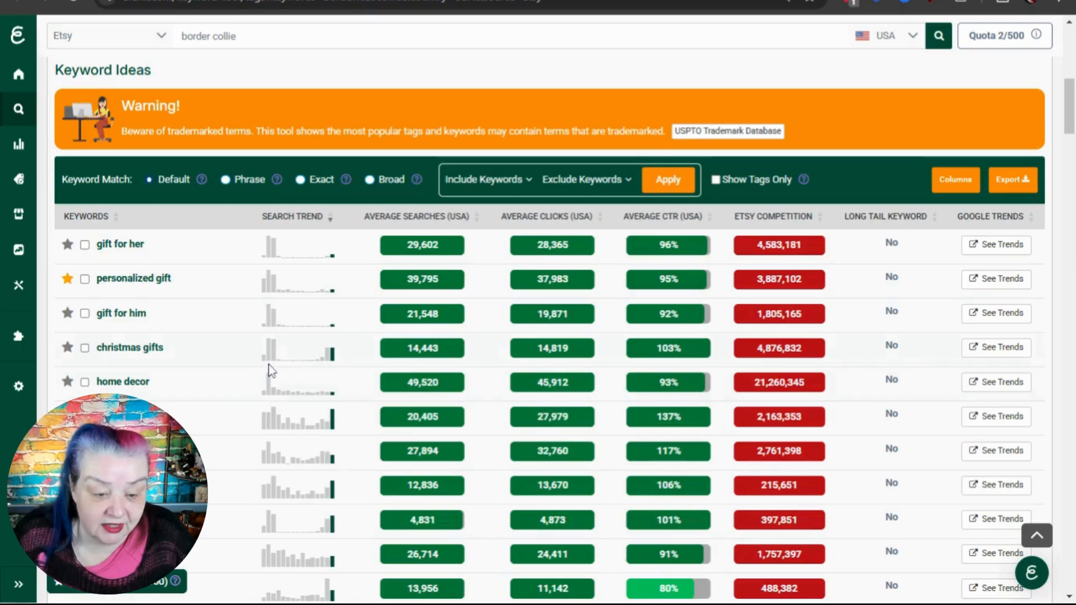
pyautogui.scroll(-2, 268, 365)
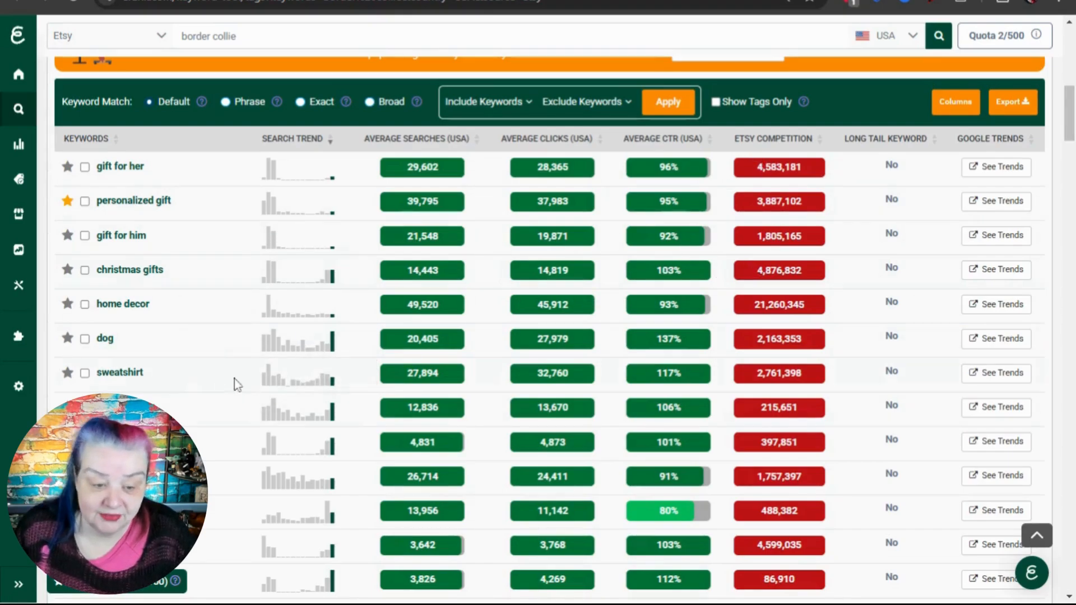
pyautogui.scroll(-2, 184, 377)
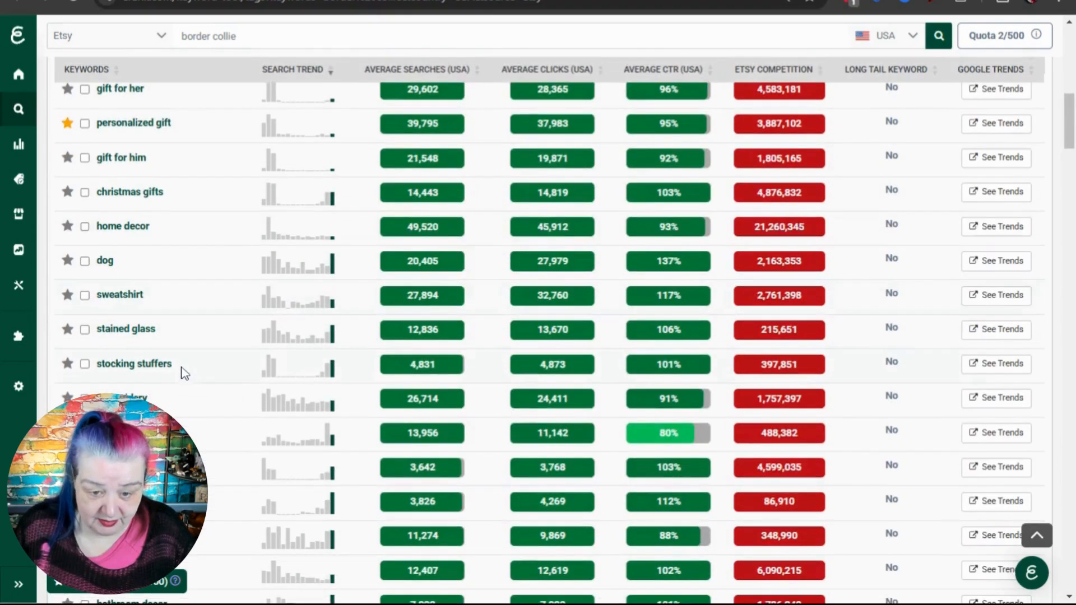
pyautogui.click(67, 260)
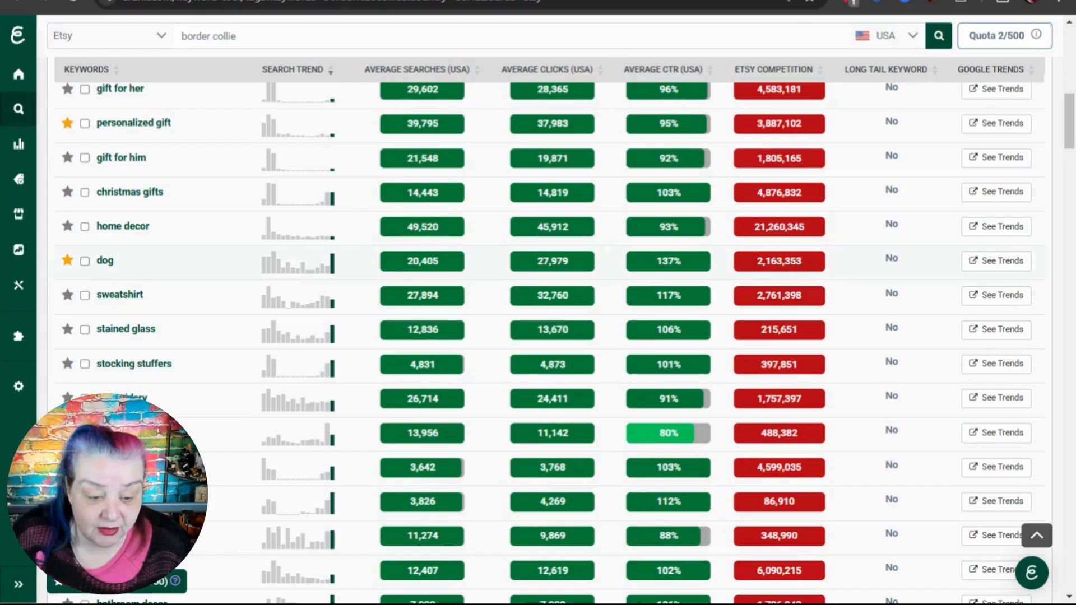
# Star the keyword ideas dog ornament and dogs in the trend-sorted list.
pyautogui.scroll(-5, 228, 264)
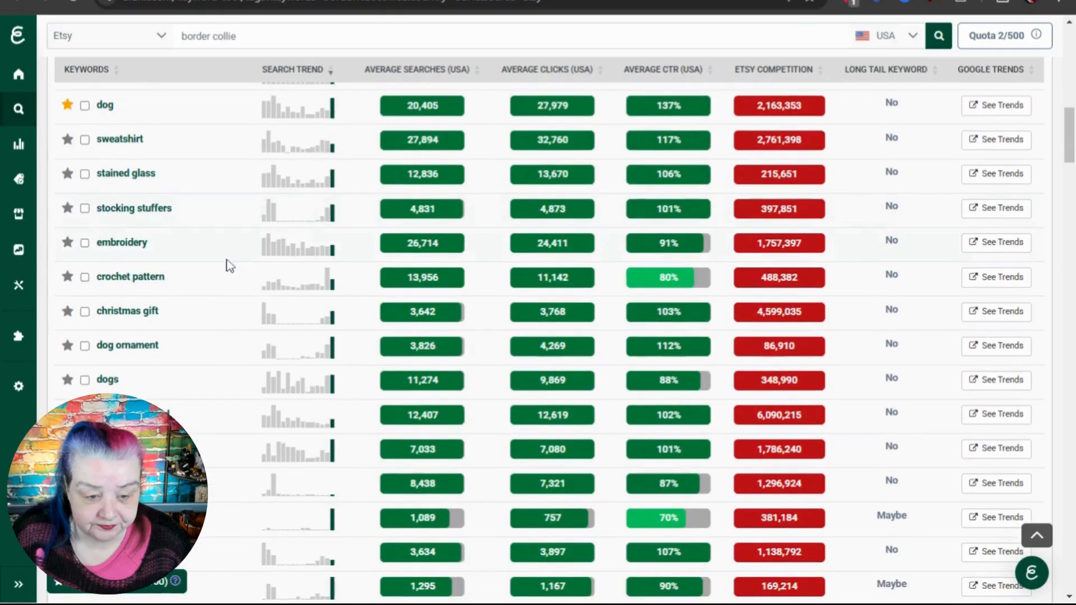
pyautogui.scroll(-3, 219, 275)
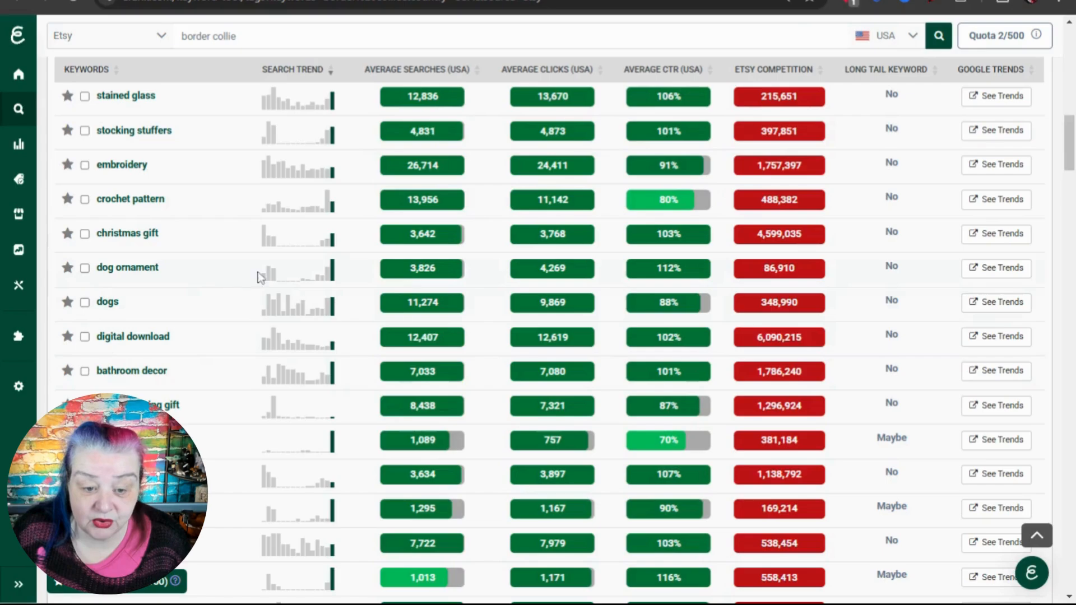
pyautogui.click(68, 270)
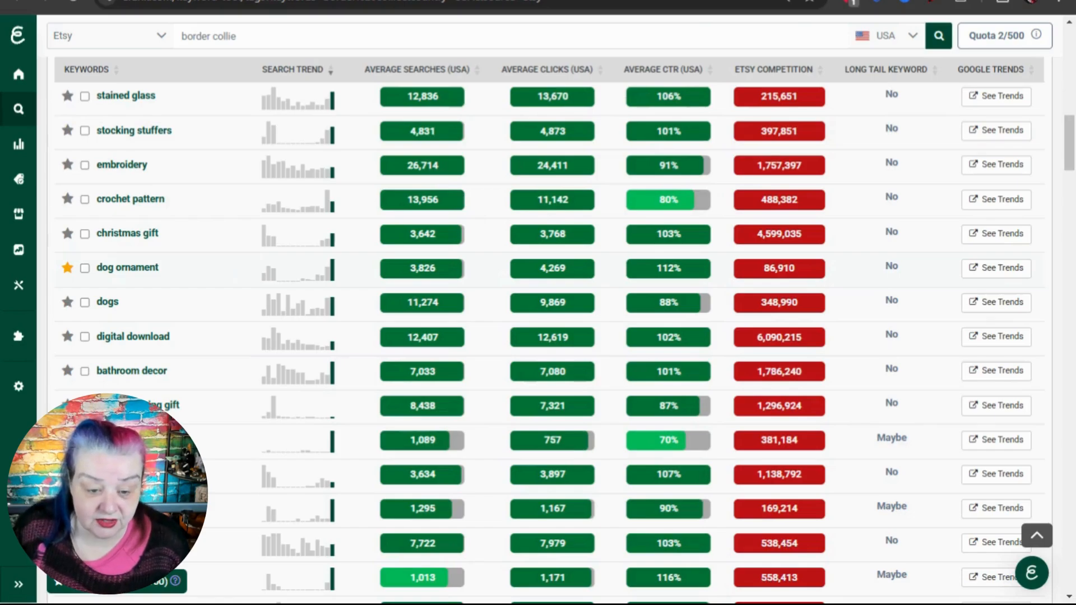
pyautogui.scroll(-1, 185, 306)
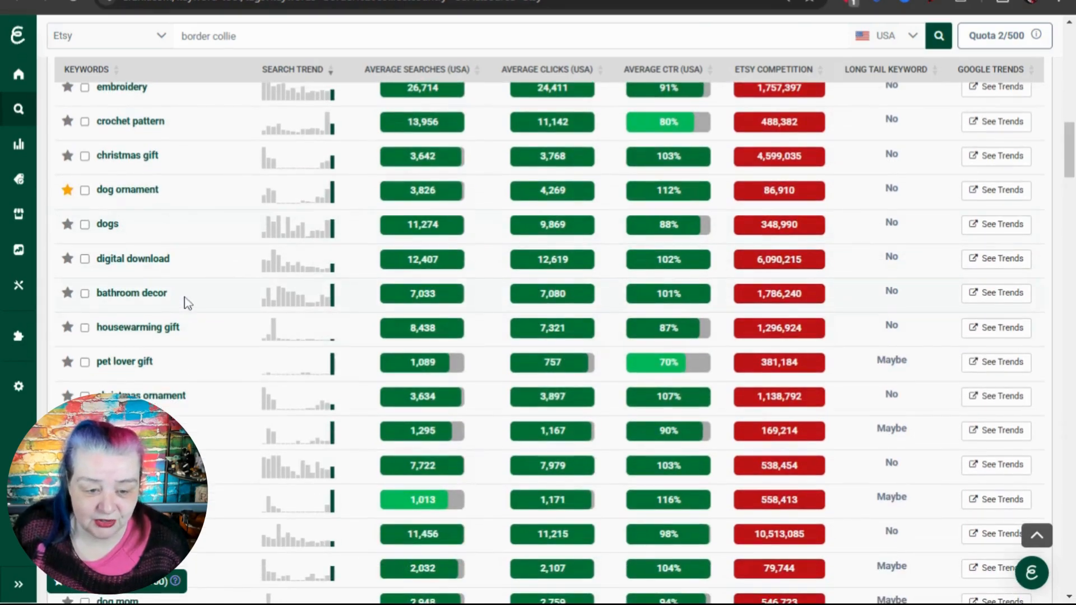
pyautogui.click(68, 224)
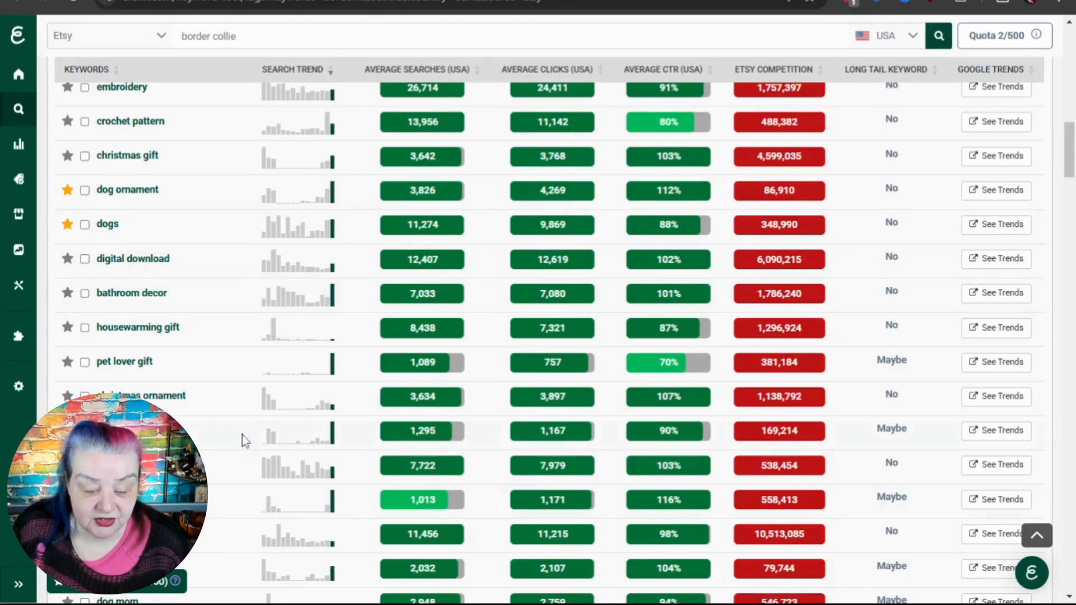
# Star pet lover gift and gifts for dog lovers, checking the search trends of the surrounding keyword ideas.
pyautogui.scroll(-1, 234, 280)
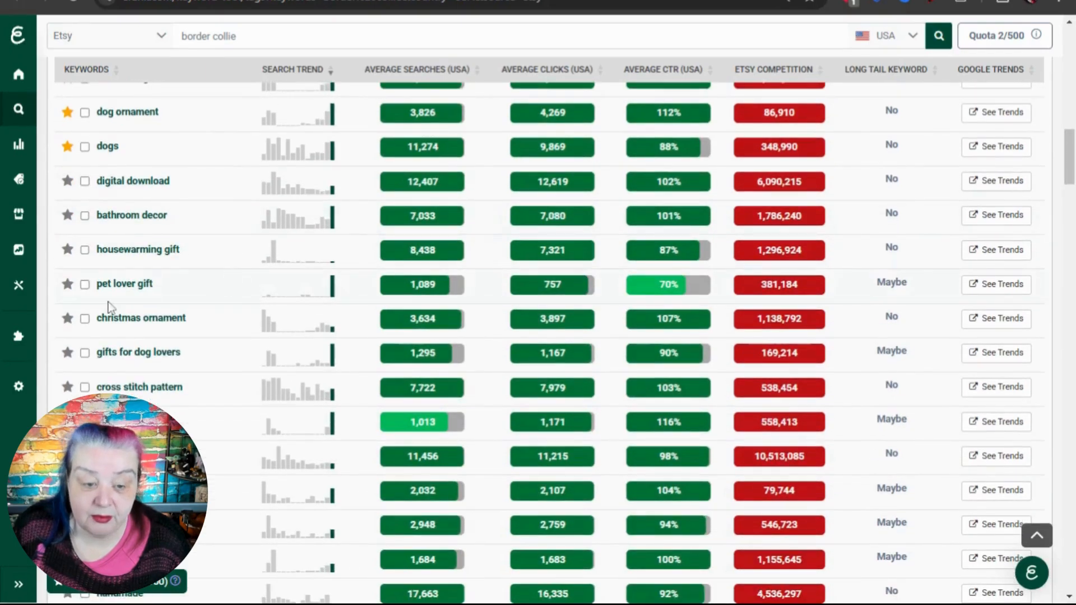
pyautogui.click(67, 284)
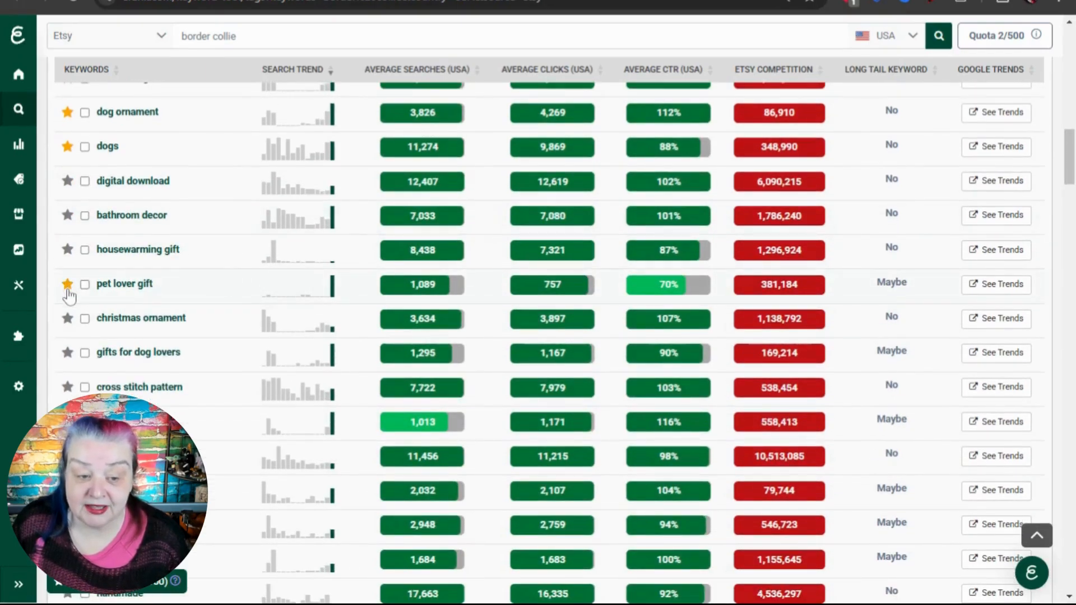
pyautogui.moveTo(333, 287)
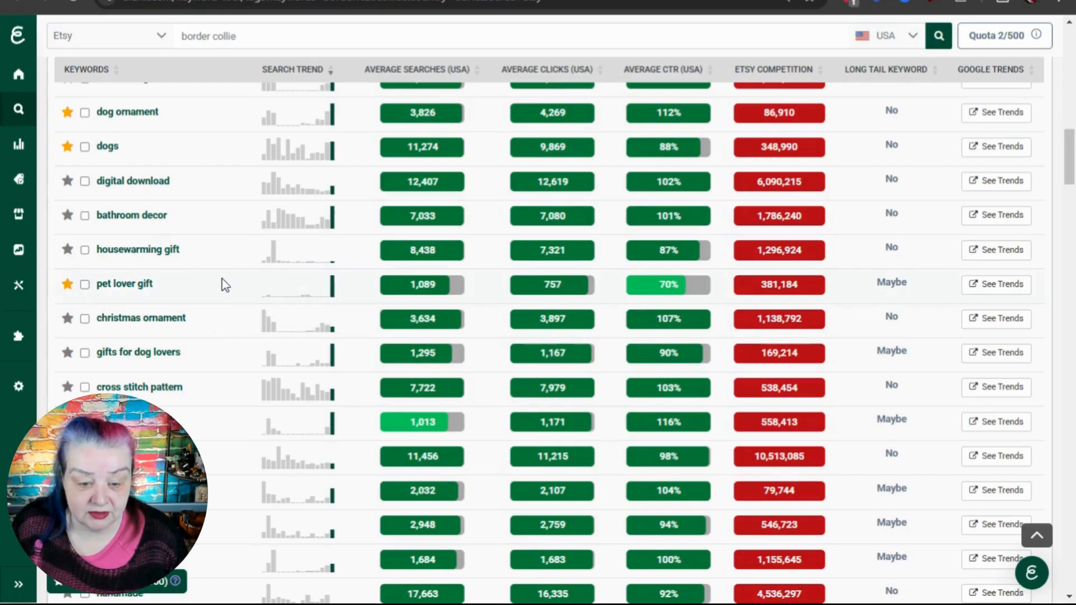
pyautogui.click(68, 353)
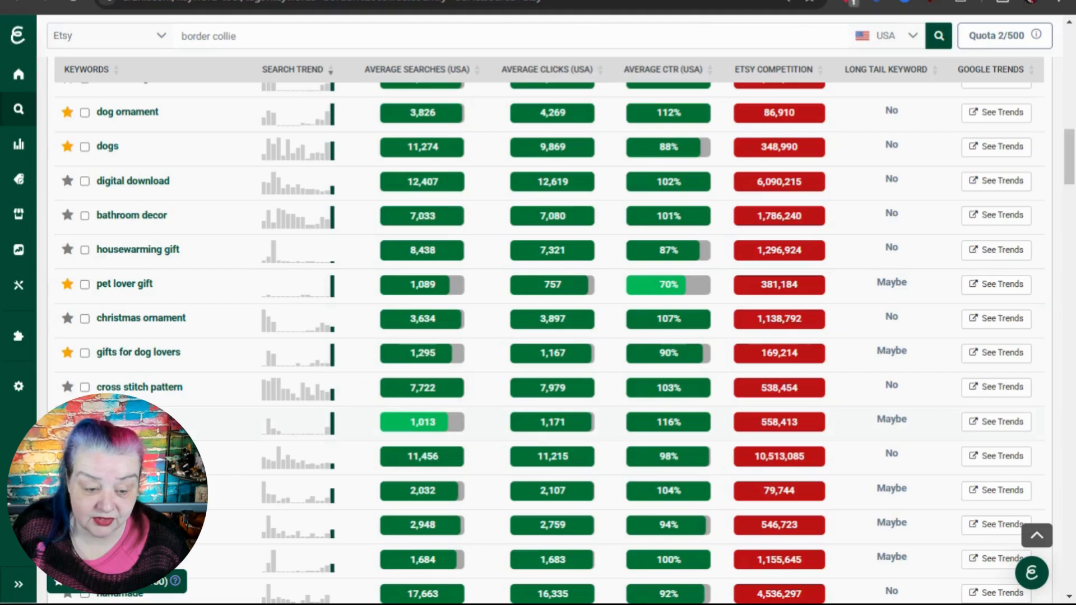
pyautogui.moveTo(334, 423)
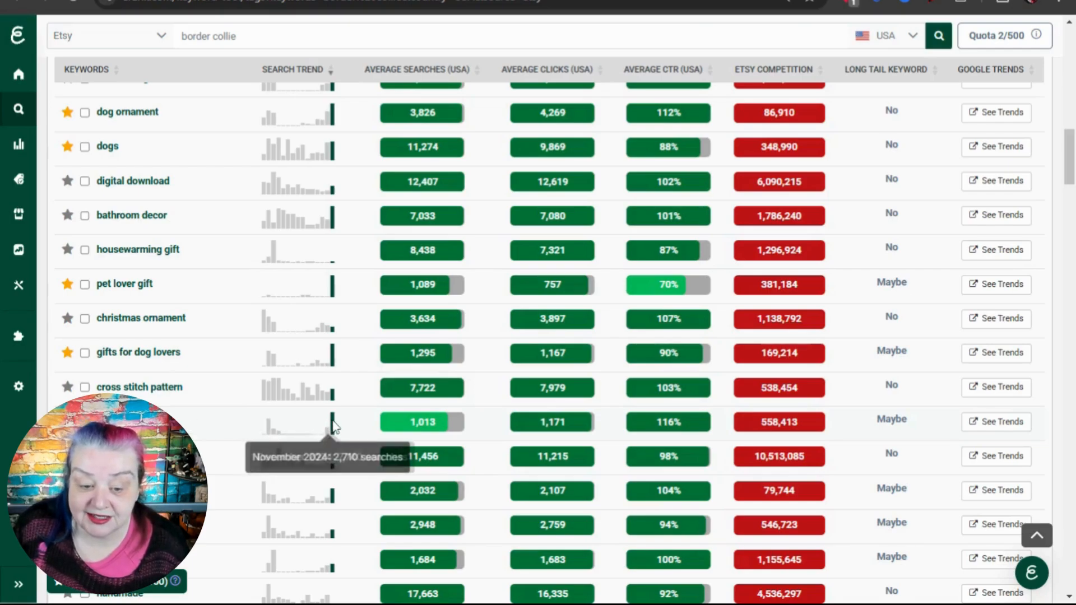
# Star the keyword ideas dog lover gift, fridge magnets and dog mom in the trend-sorted list.
pyautogui.scroll(-1, 207, 381)
pyautogui.scroll(-1, 197, 359)
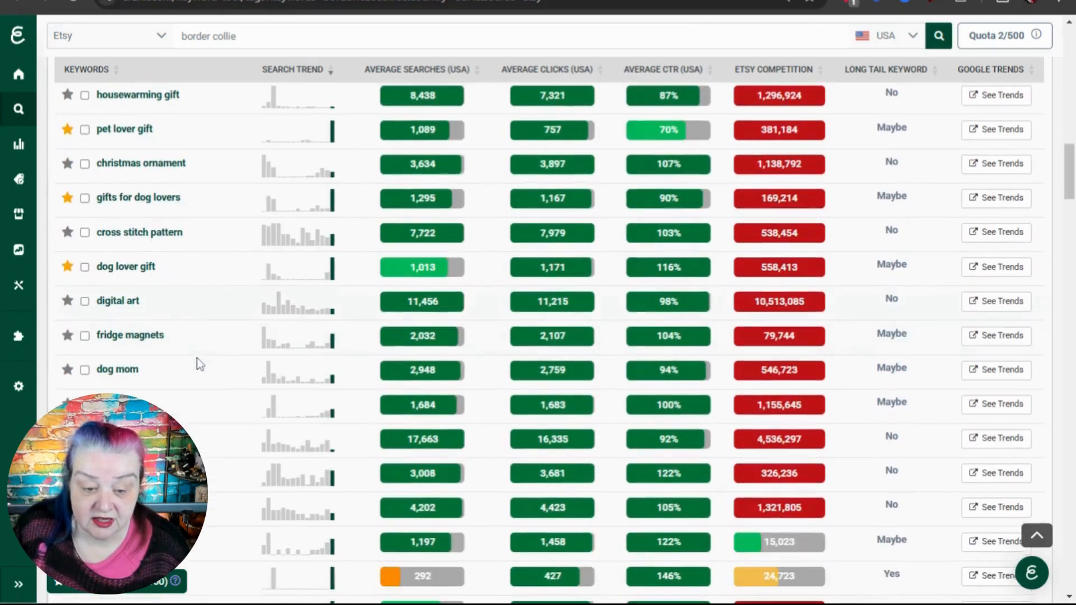
pyautogui.click(67, 335)
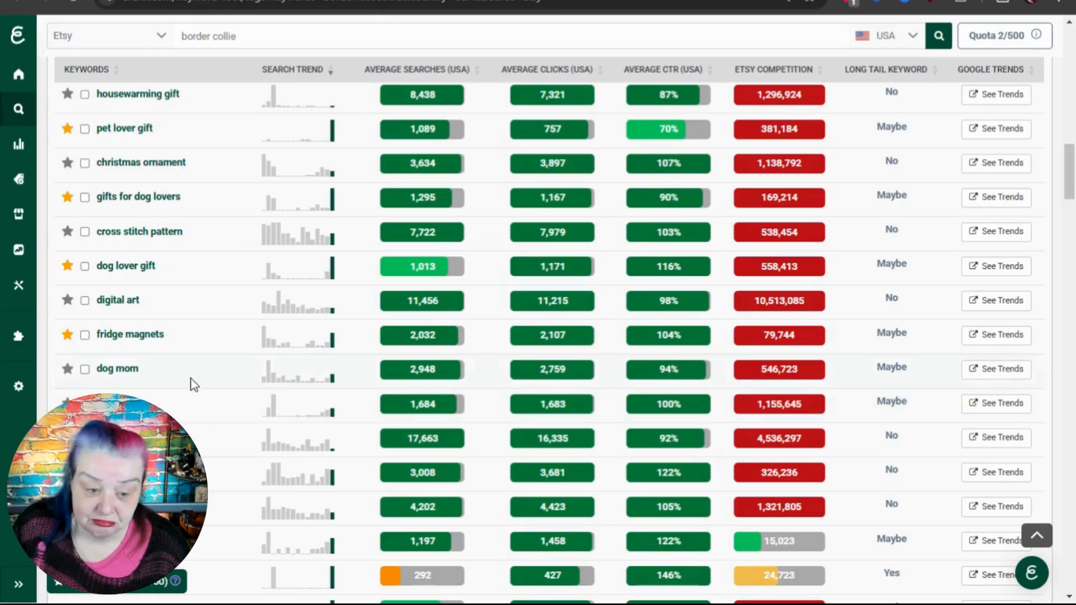
pyautogui.scroll(-1, 197, 360)
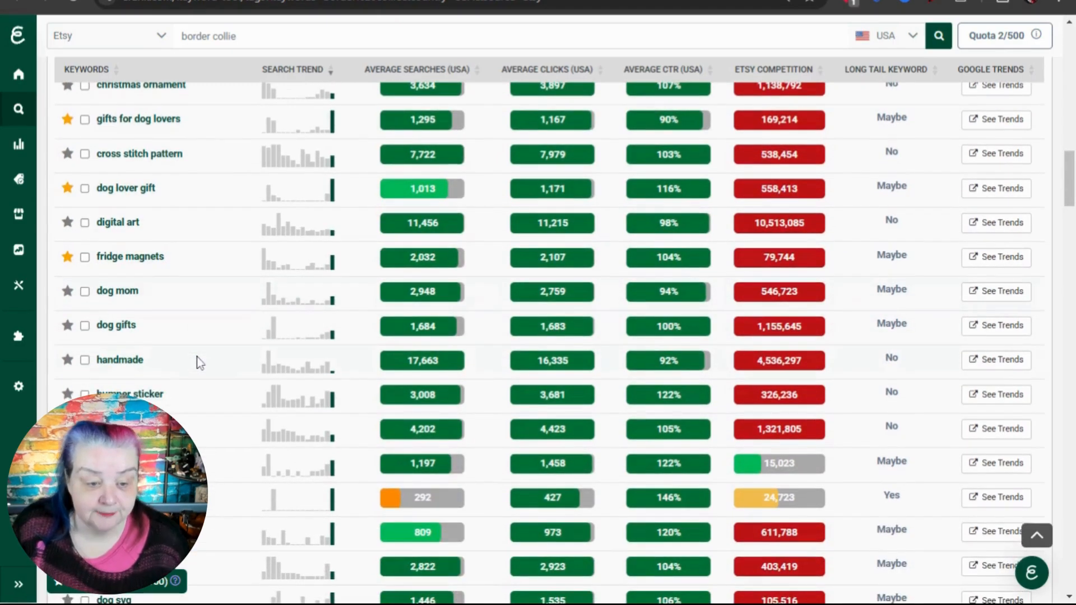
pyautogui.click(68, 292)
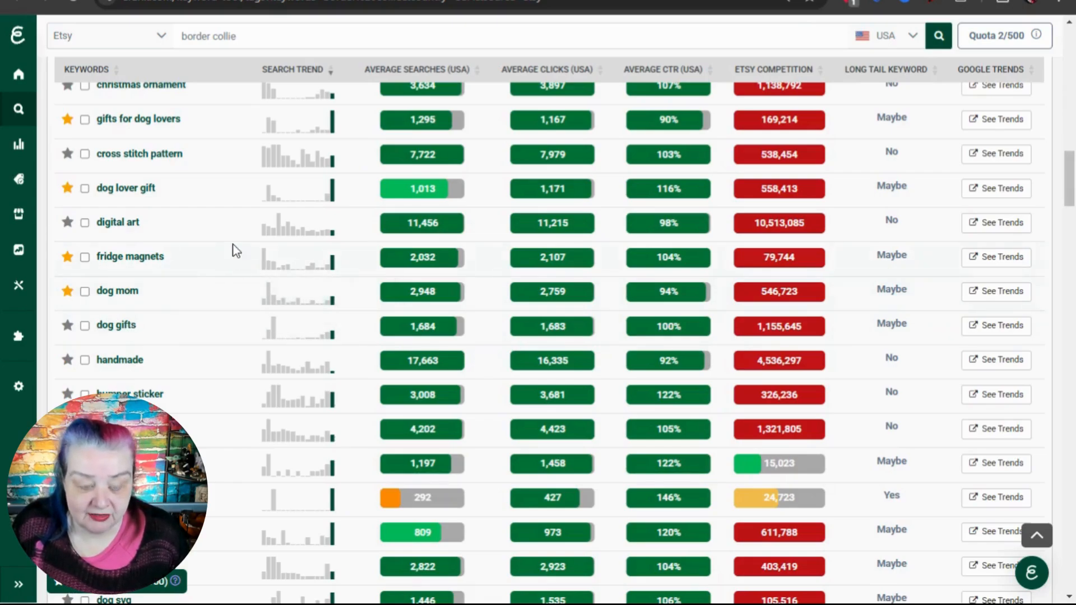
# Examine the search trends and average searches of the keyword ideas from border collie down to collie sweatshirt.
pyautogui.scroll(-1, 233, 248)
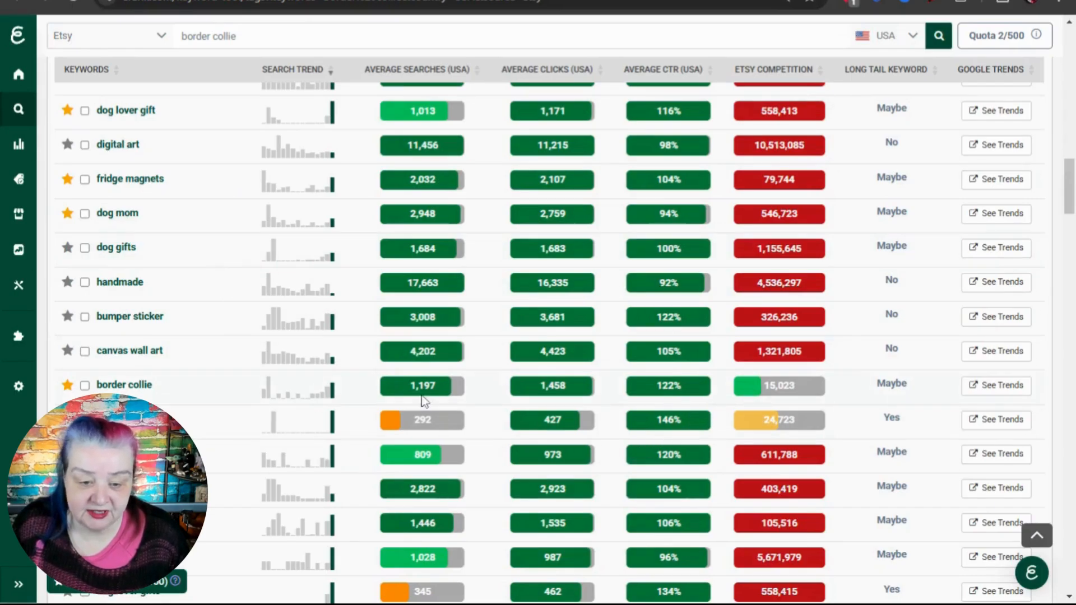
pyautogui.moveTo(335, 394)
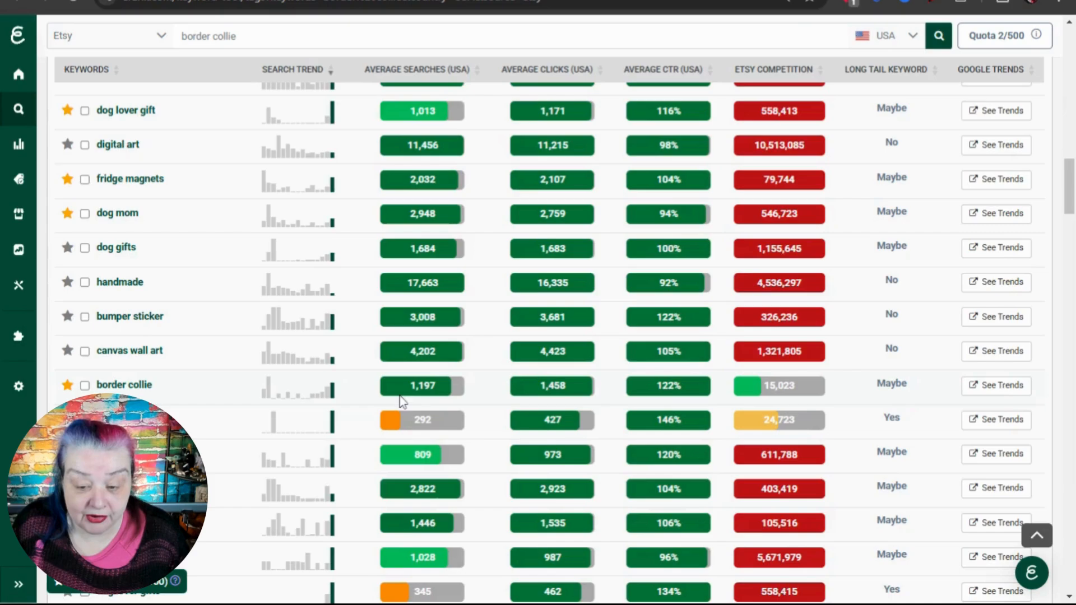
pyautogui.scroll(-2, 399, 398)
pyautogui.scroll(-2, 311, 327)
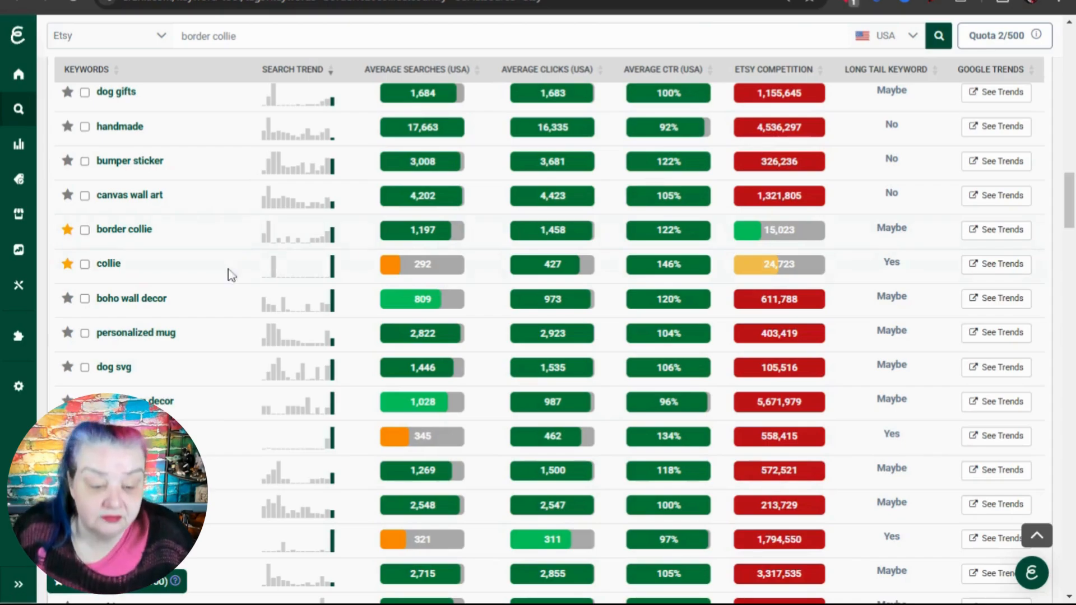
pyautogui.scroll(-1, 227, 288)
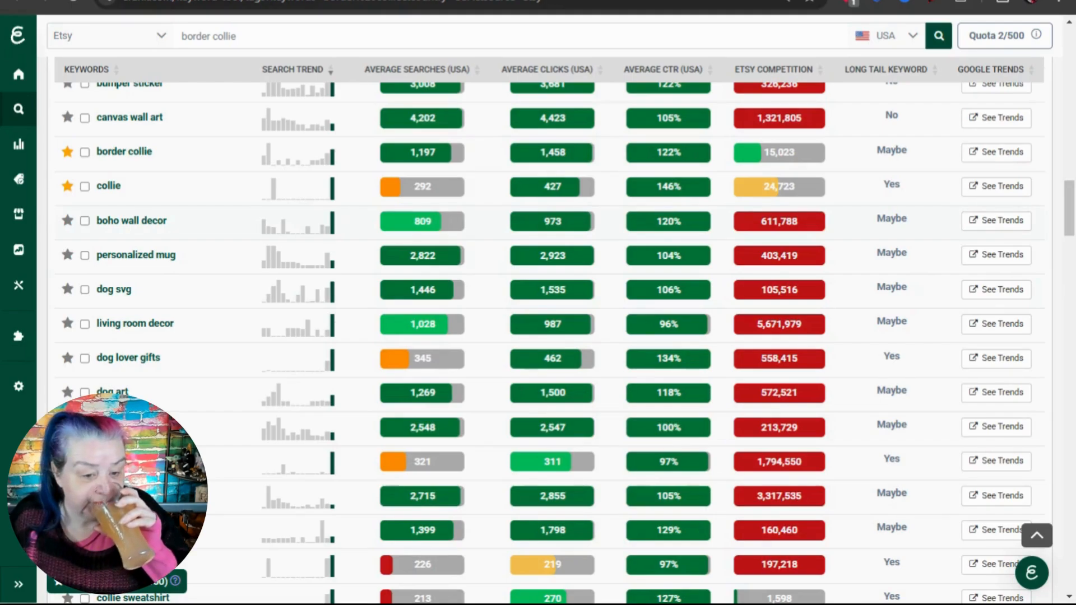
pyautogui.scroll(-1, 202, 270)
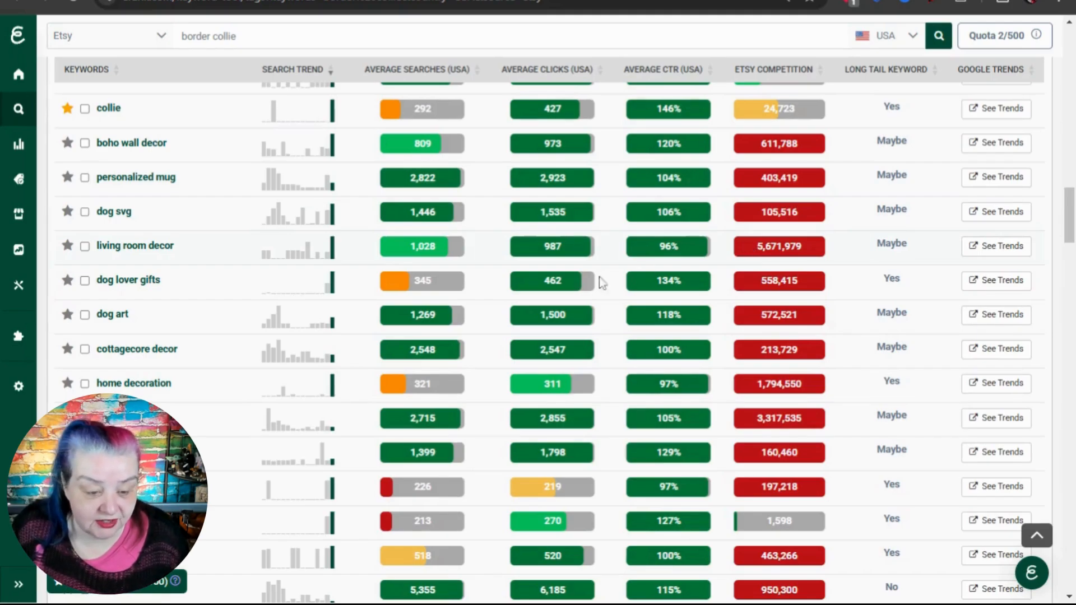
pyautogui.scroll(-3, 209, 339)
pyautogui.scroll(-1, 209, 339)
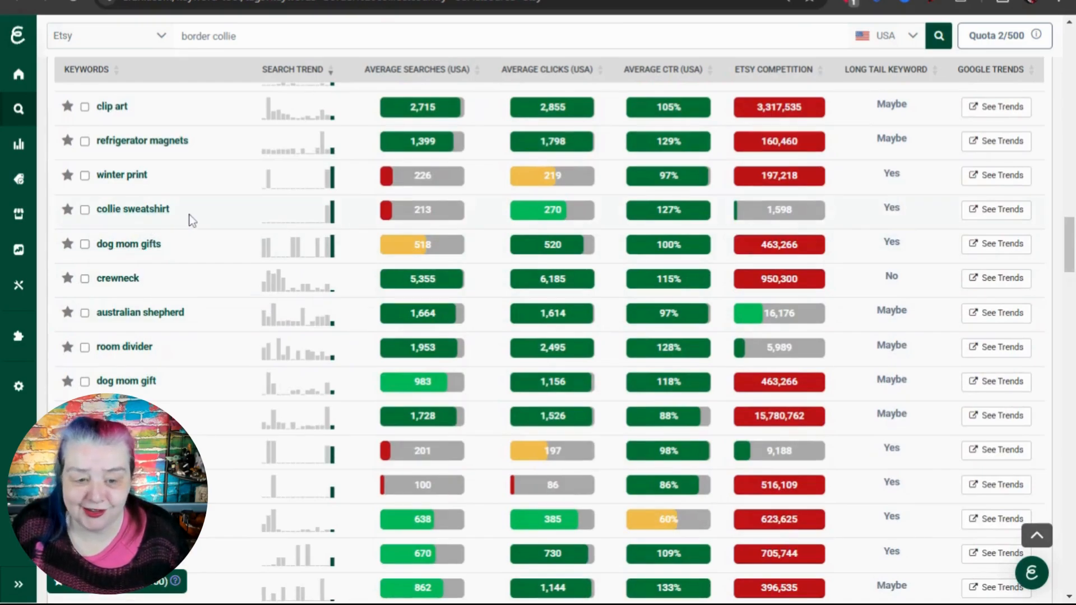
pyautogui.moveTo(331, 218)
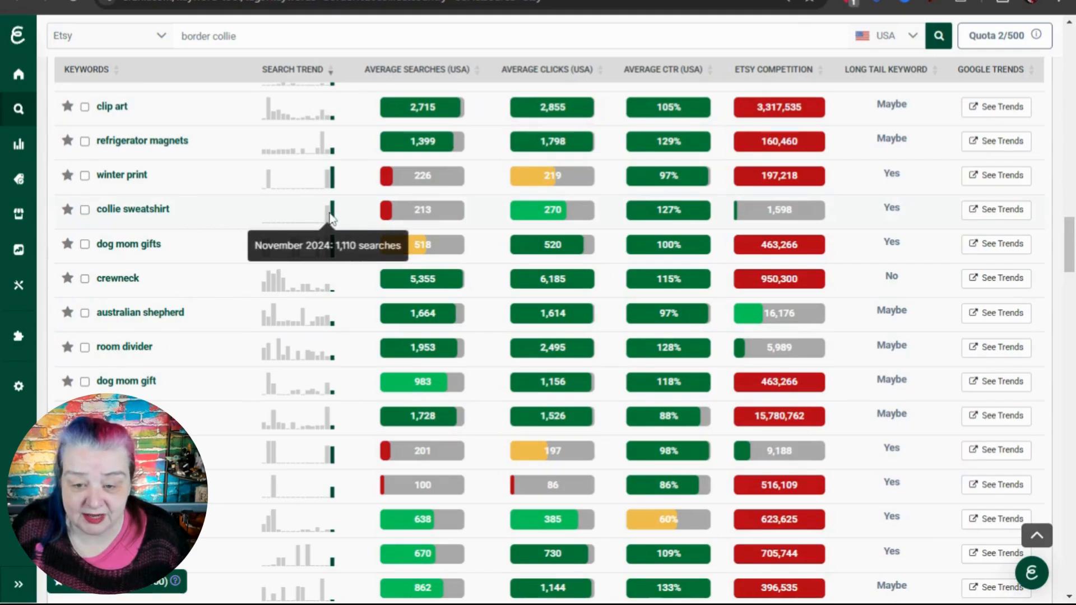
# Star animal lover gift and dog breed gifts, checking the search trend of dog breed gifts.
pyautogui.scroll(-1, 185, 208)
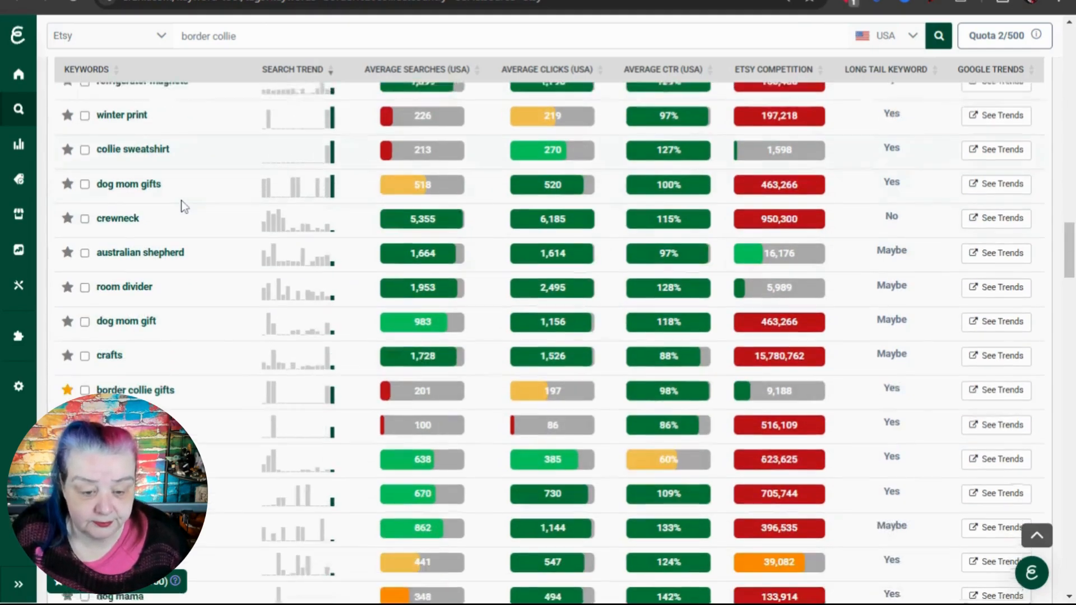
pyautogui.scroll(-1, 185, 208)
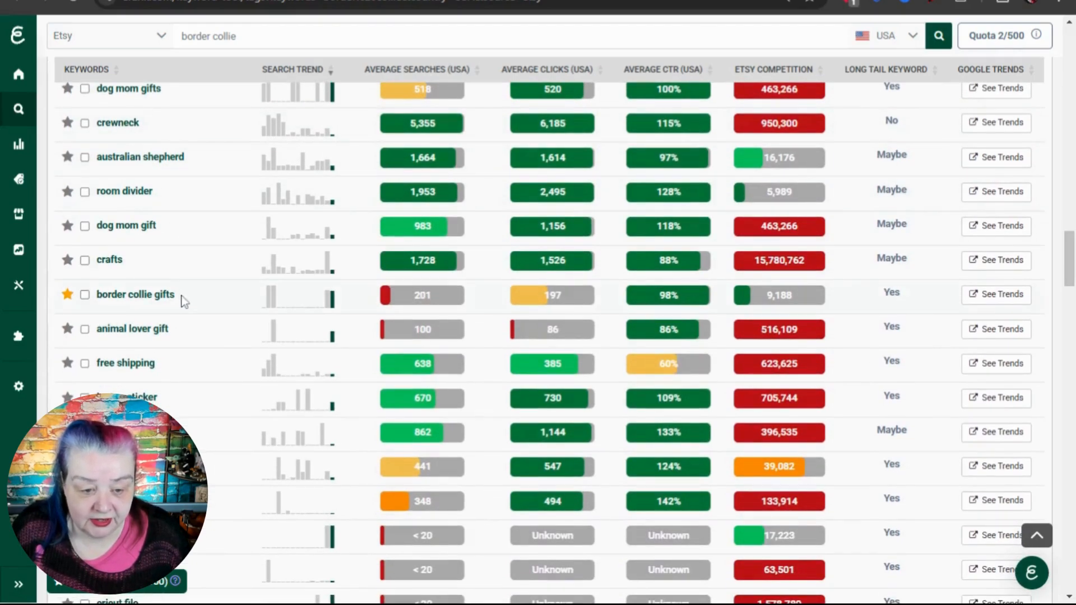
pyautogui.click(68, 329)
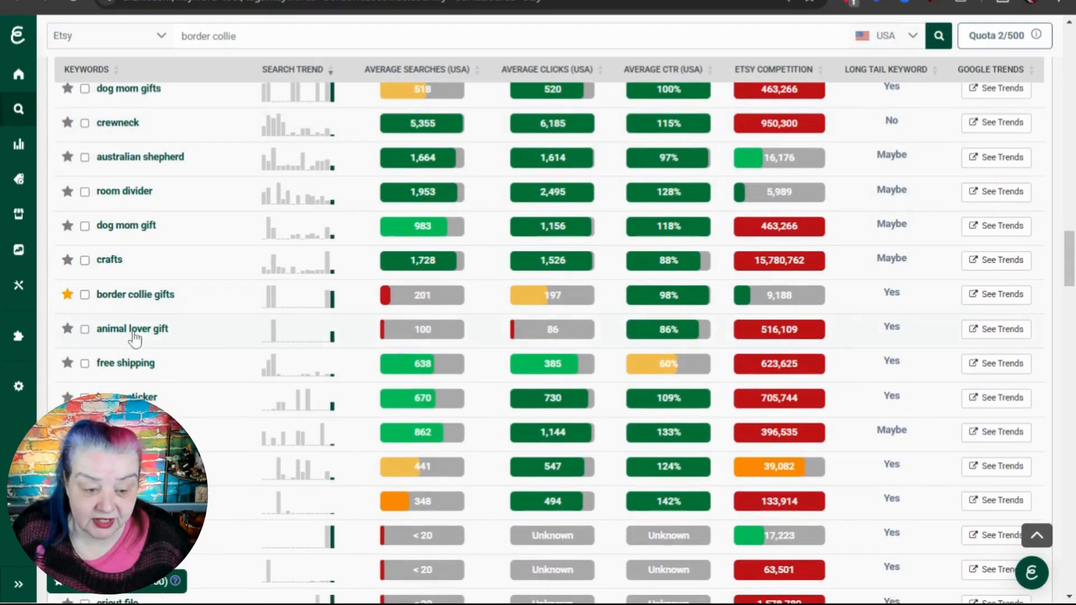
pyautogui.scroll(-3, 184, 287)
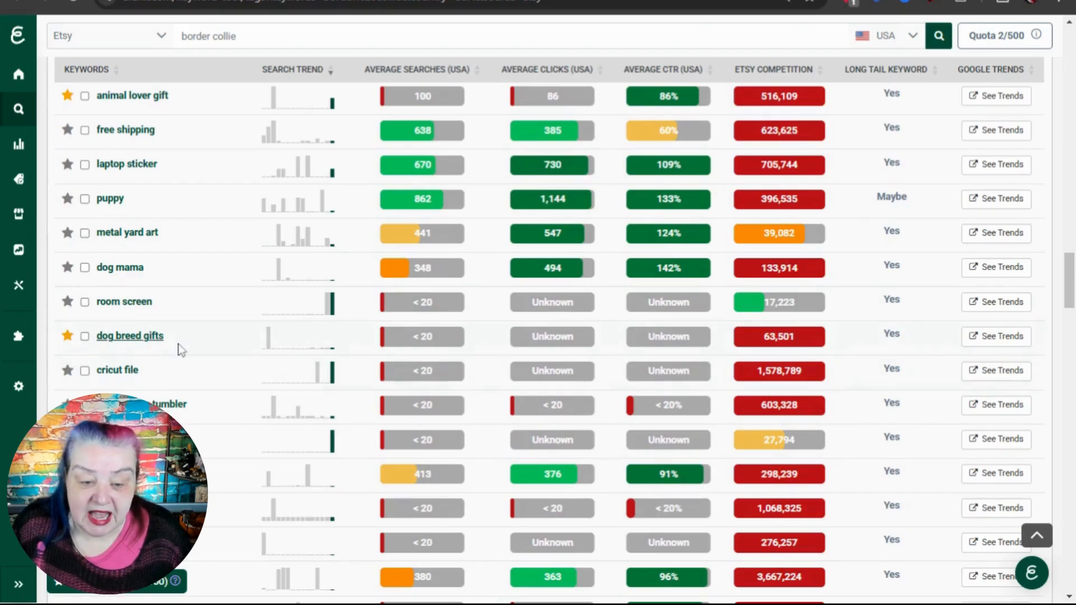
pyautogui.moveTo(269, 343)
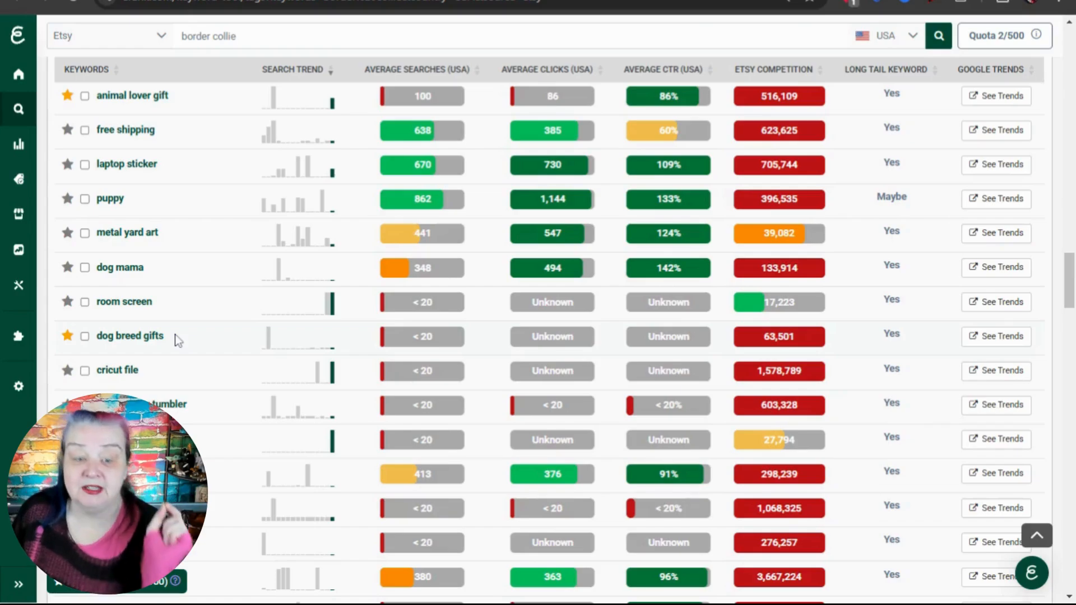
# Star the low-volume keyword ideas dog breed keychain and dog parent gift further down the list.
pyautogui.scroll(-8, 175, 335)
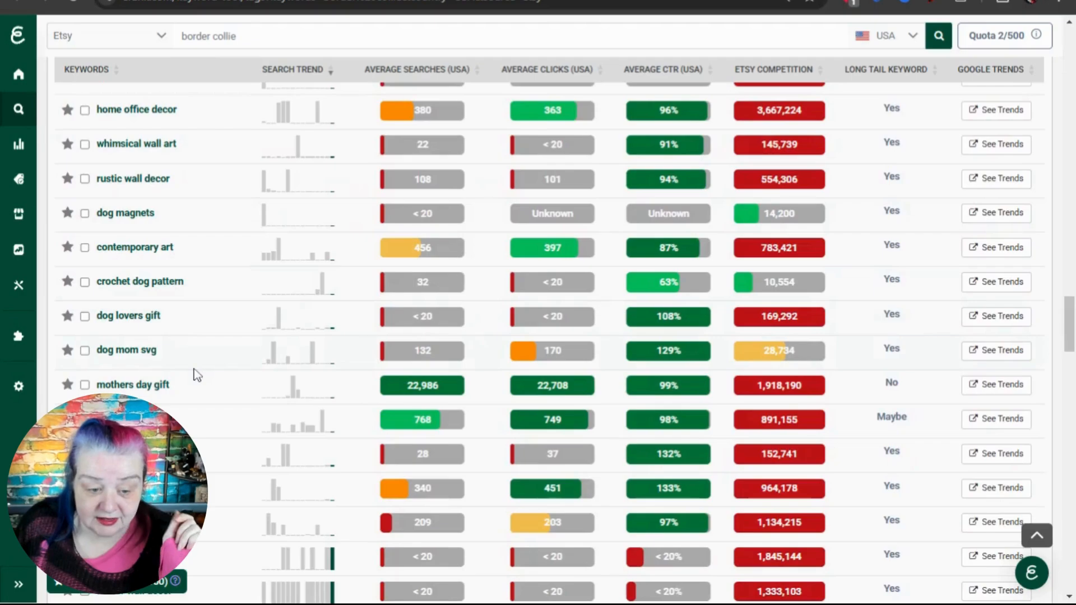
pyautogui.scroll(-4, 193, 370)
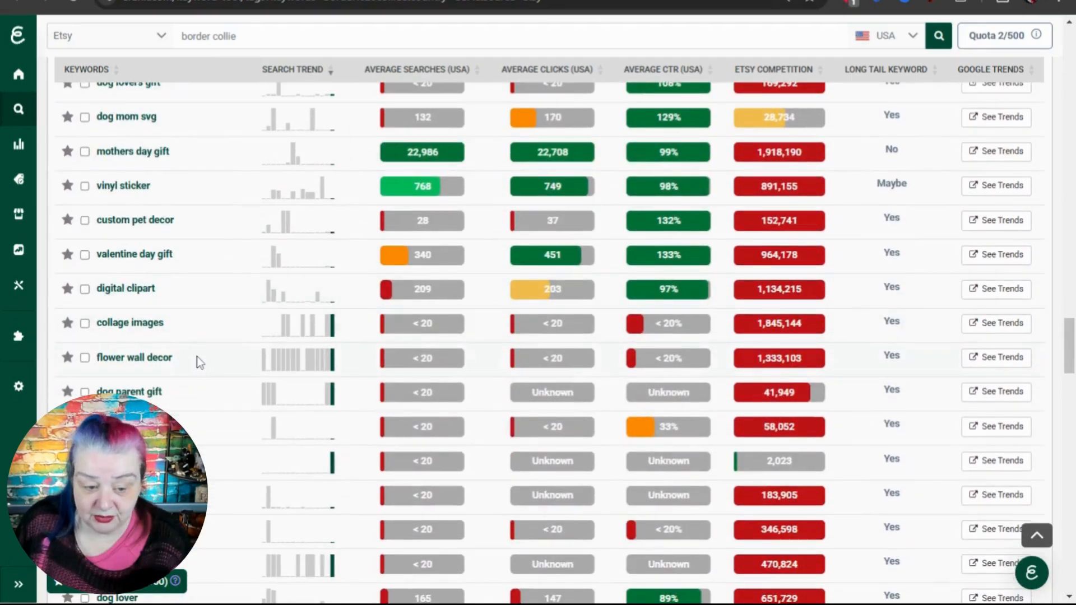
pyautogui.scroll(-1, 197, 361)
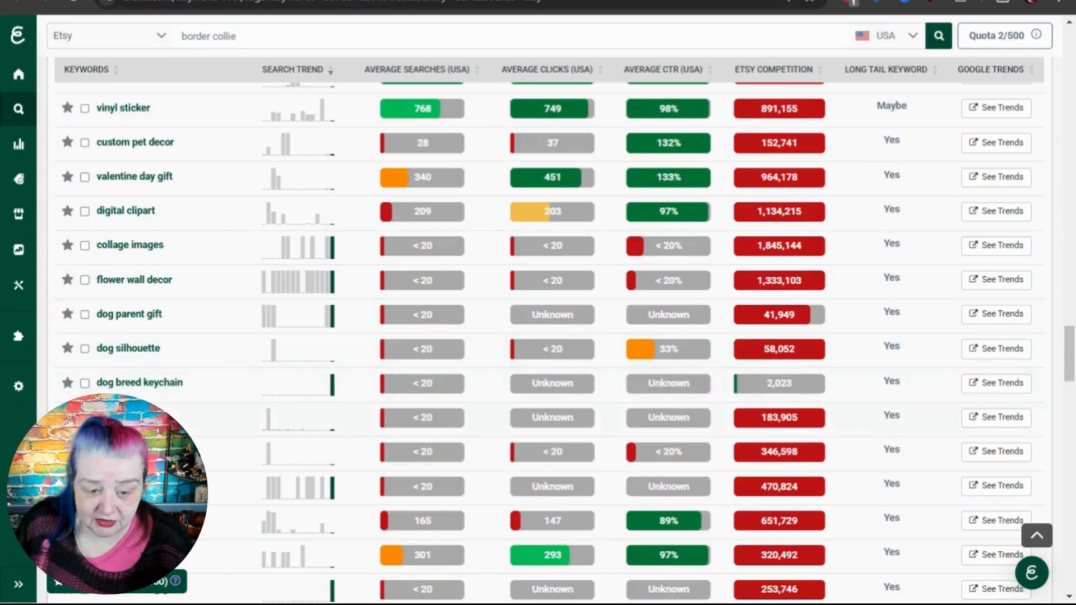
pyautogui.click(68, 383)
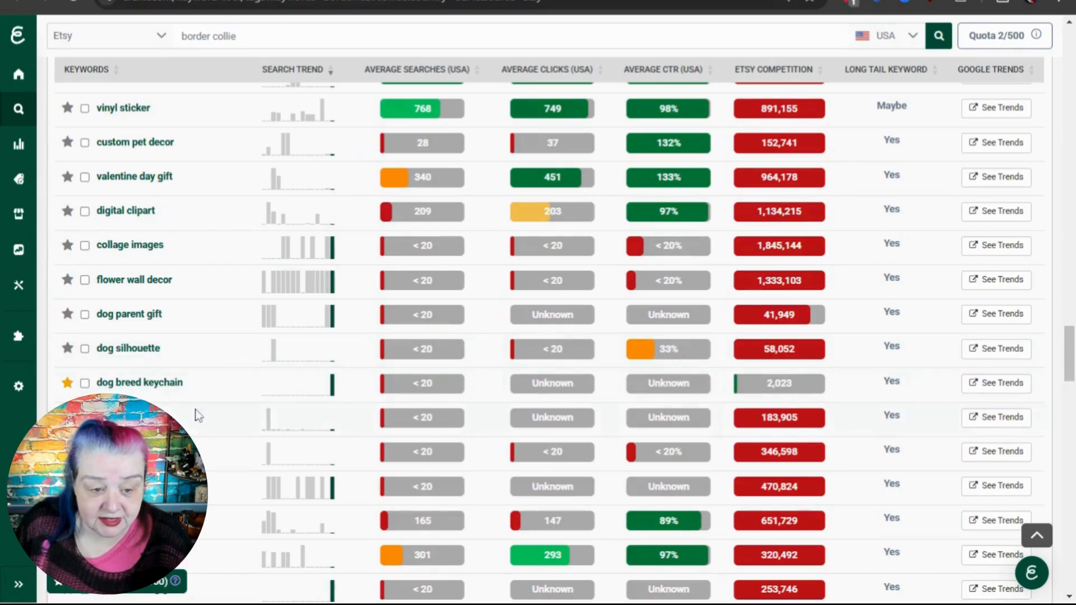
pyautogui.click(67, 314)
# Check the keyword ideas down to border collie tshirt and open the saved 2025 Bangers keyword list.
pyautogui.scroll(-2, 179, 336)
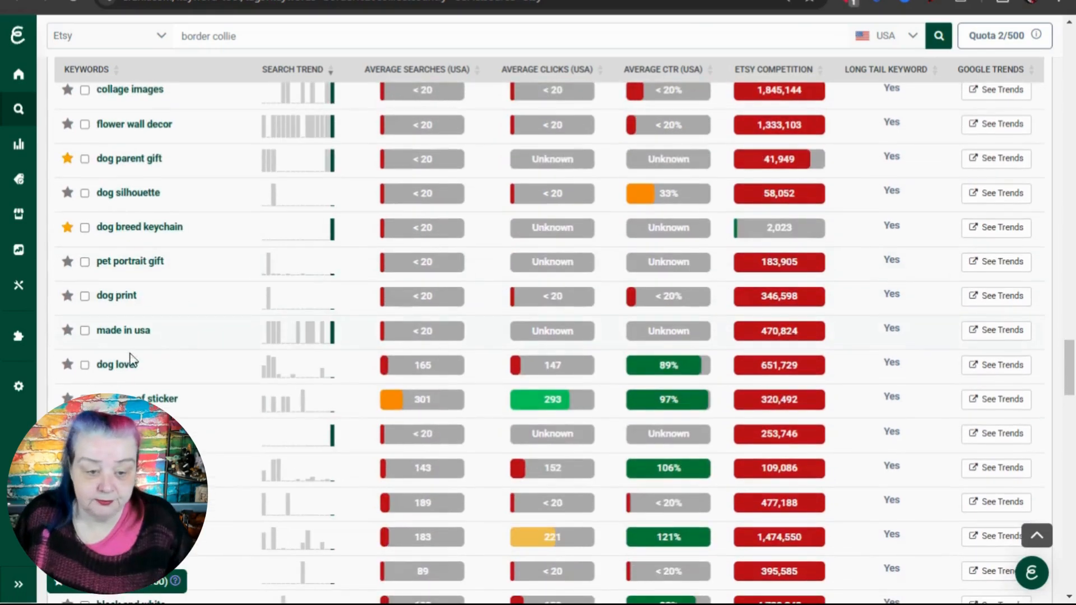
pyautogui.scroll(-1, 193, 371)
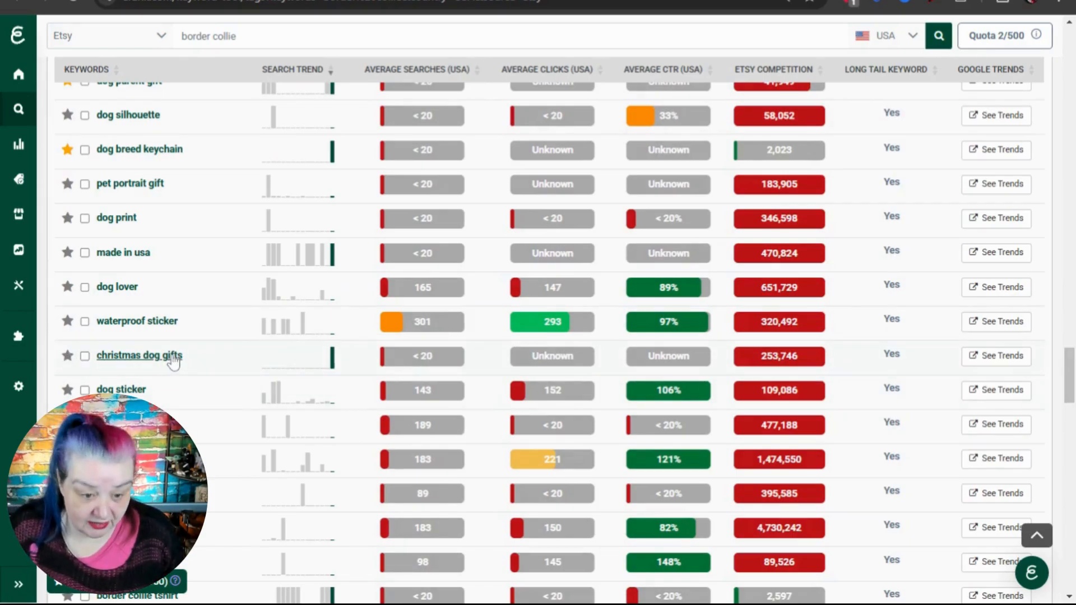
pyautogui.scroll(-2, 227, 325)
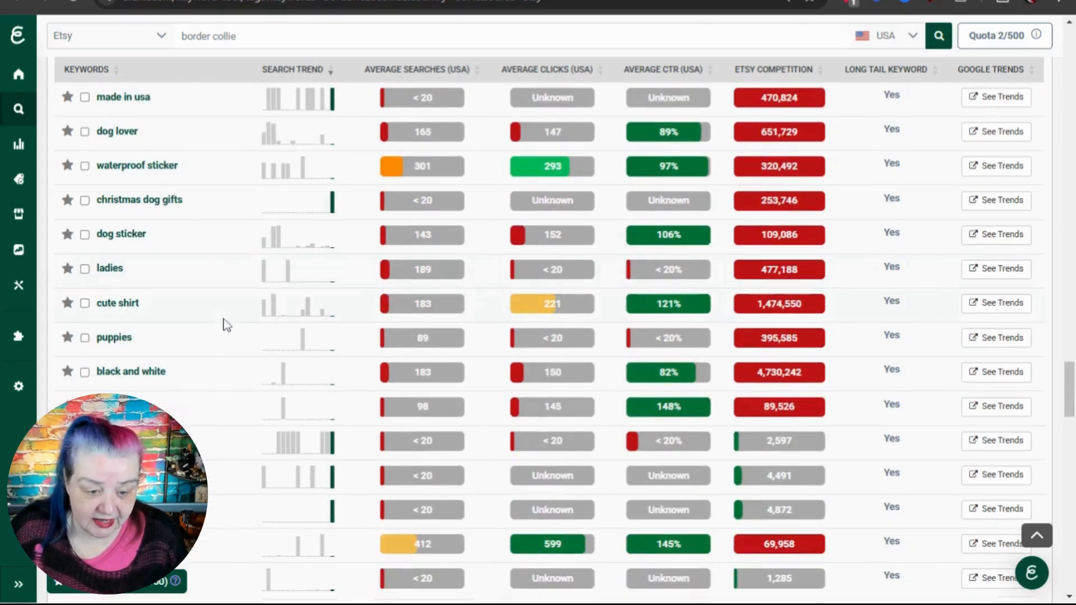
pyautogui.scroll(-1, 226, 326)
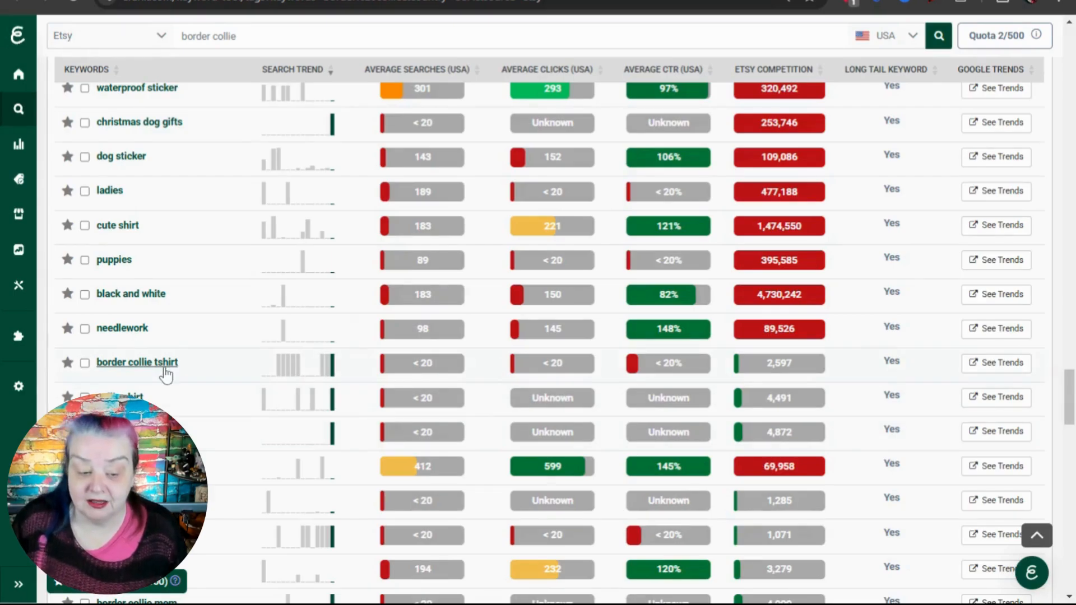
pyautogui.click(84, 586)
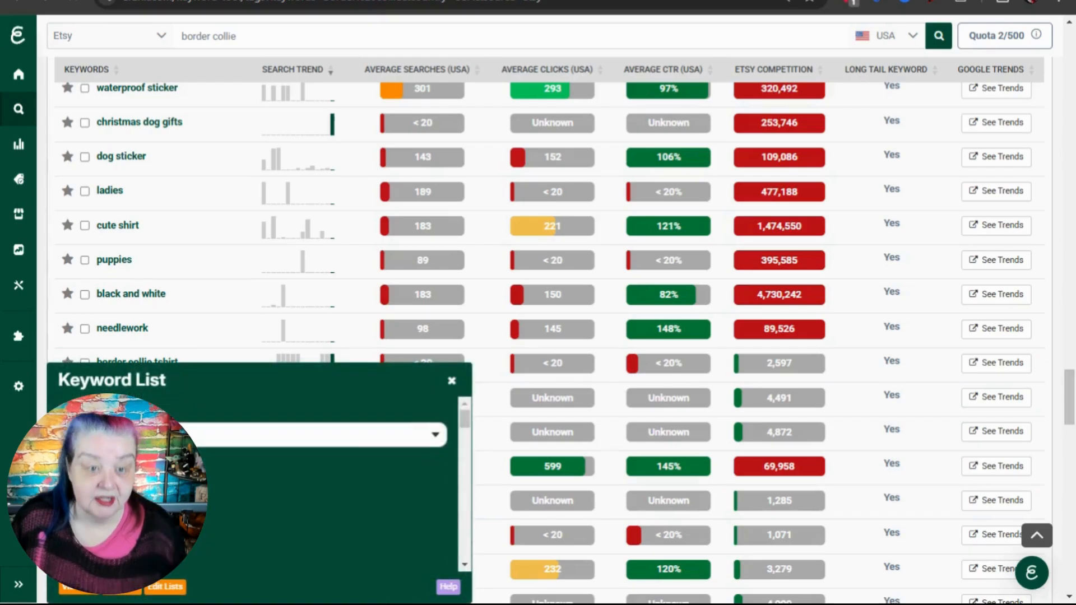
pyautogui.click(84, 592)
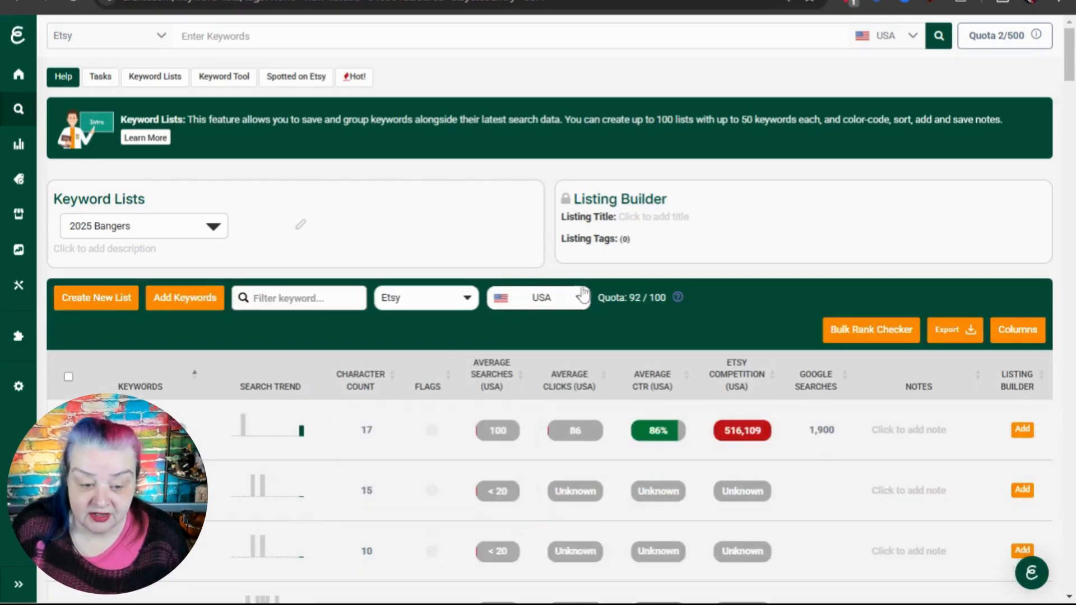
# Review the keywords saved in 2025 Bangers, checking the monthly search trends of the chinese crested keywords.
pyautogui.scroll(-2, 632, 276)
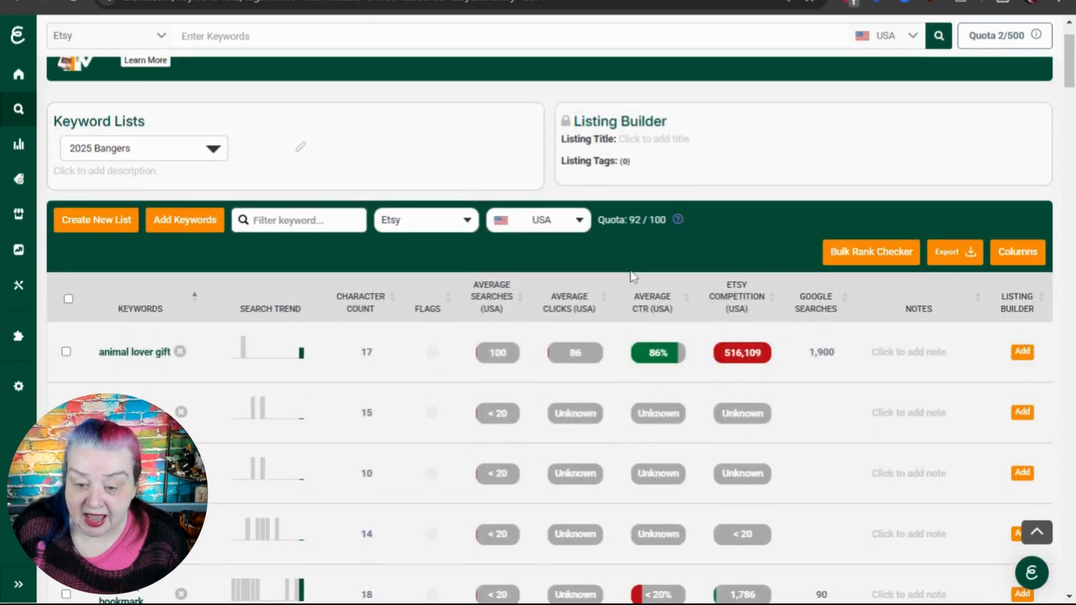
pyautogui.scroll(-4, 634, 276)
pyautogui.scroll(-1, 635, 275)
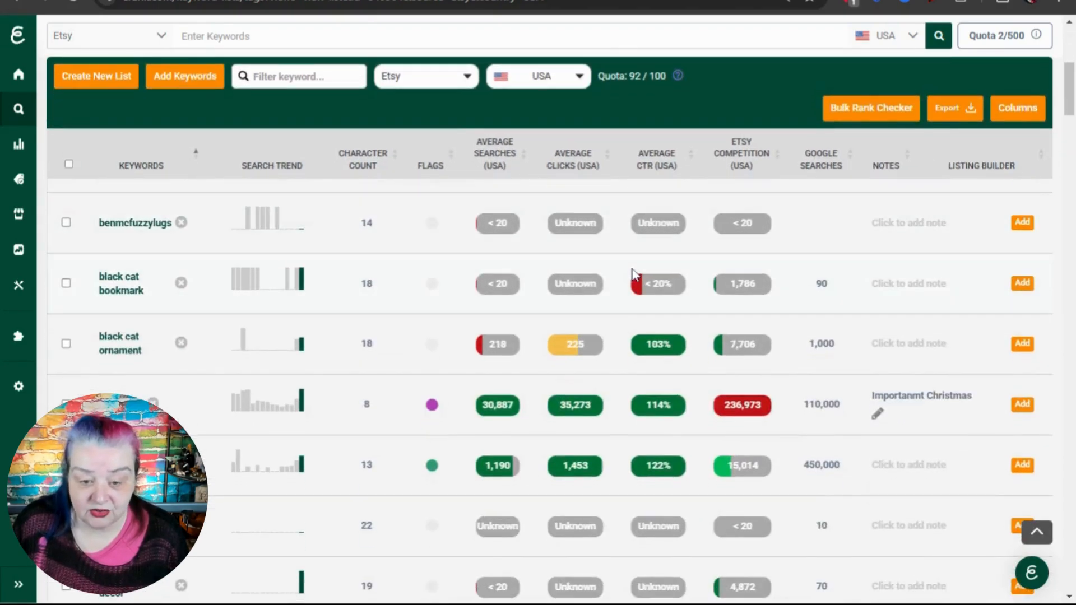
pyautogui.scroll(2, 627, 287)
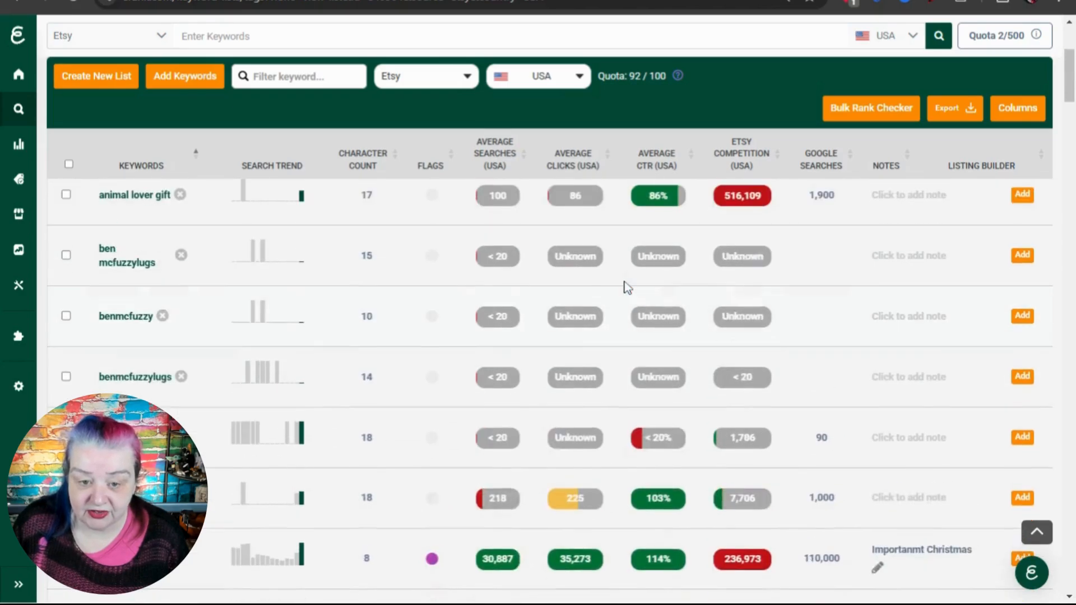
pyautogui.scroll(-5, 628, 287)
pyautogui.scroll(-4, 627, 288)
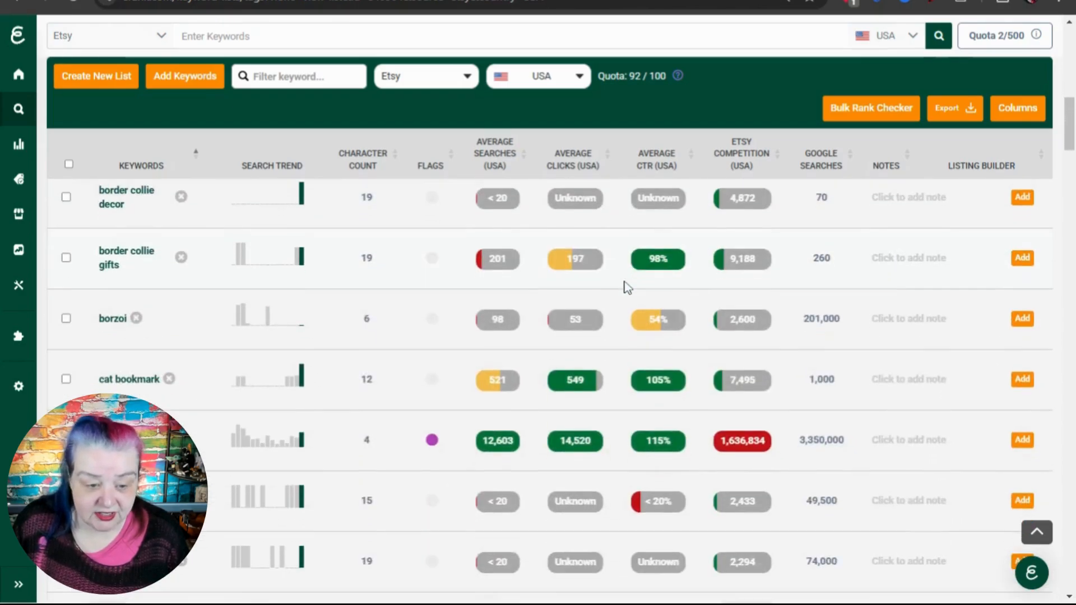
pyautogui.scroll(-1, 625, 284)
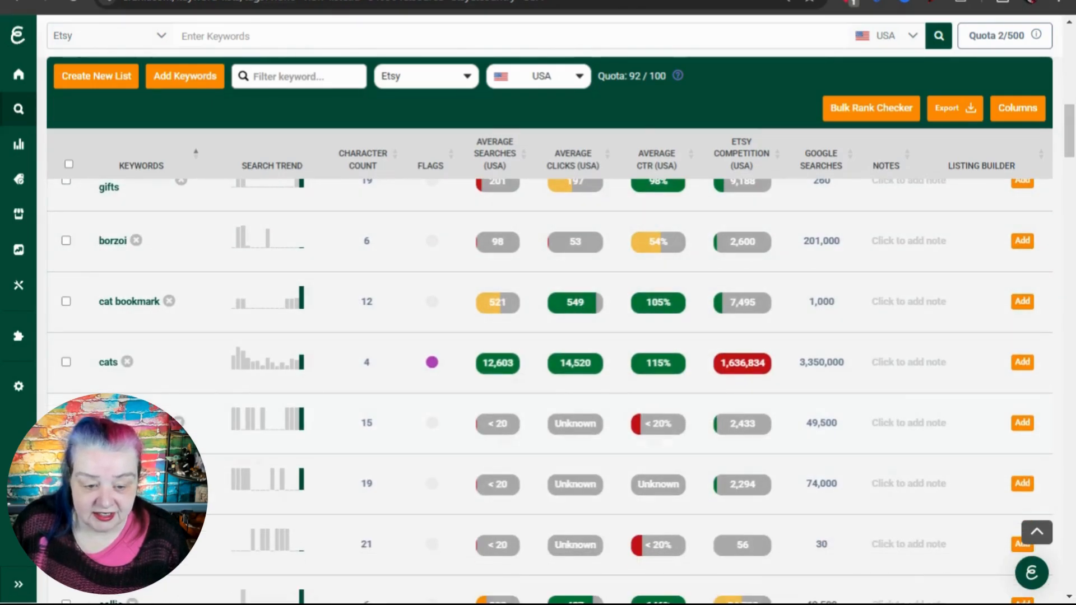
pyautogui.moveTo(303, 421)
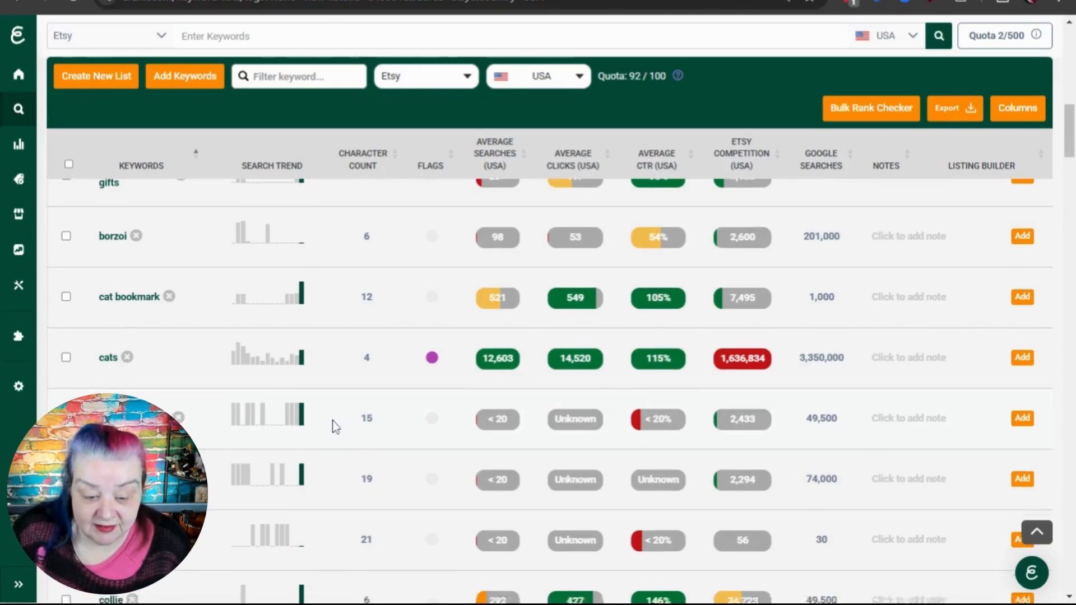
pyautogui.scroll(-1, 337, 424)
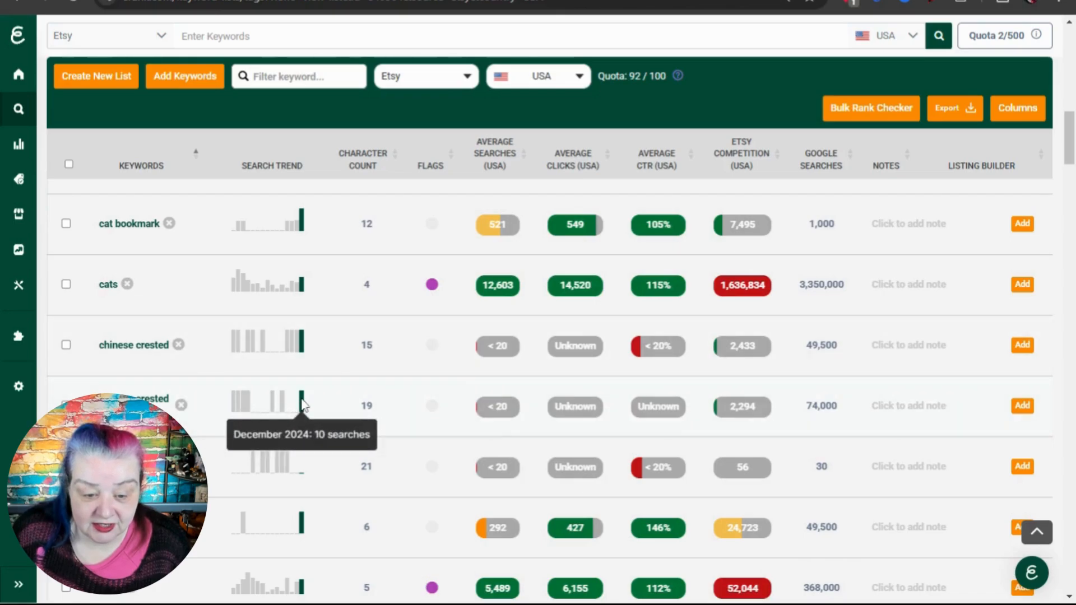
pyautogui.moveTo(305, 365)
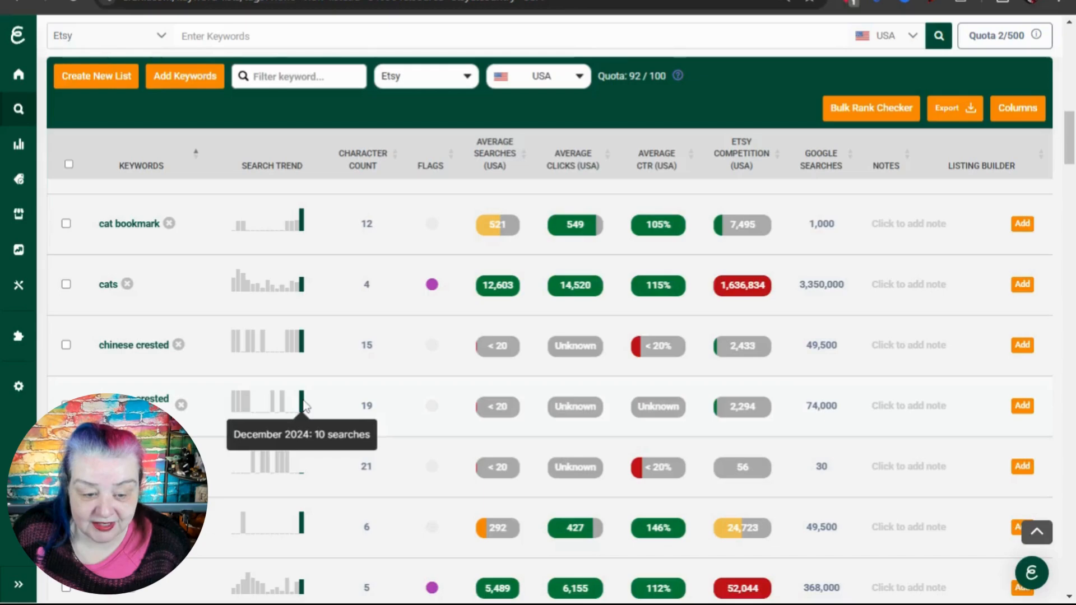
pyautogui.moveTo(287, 470)
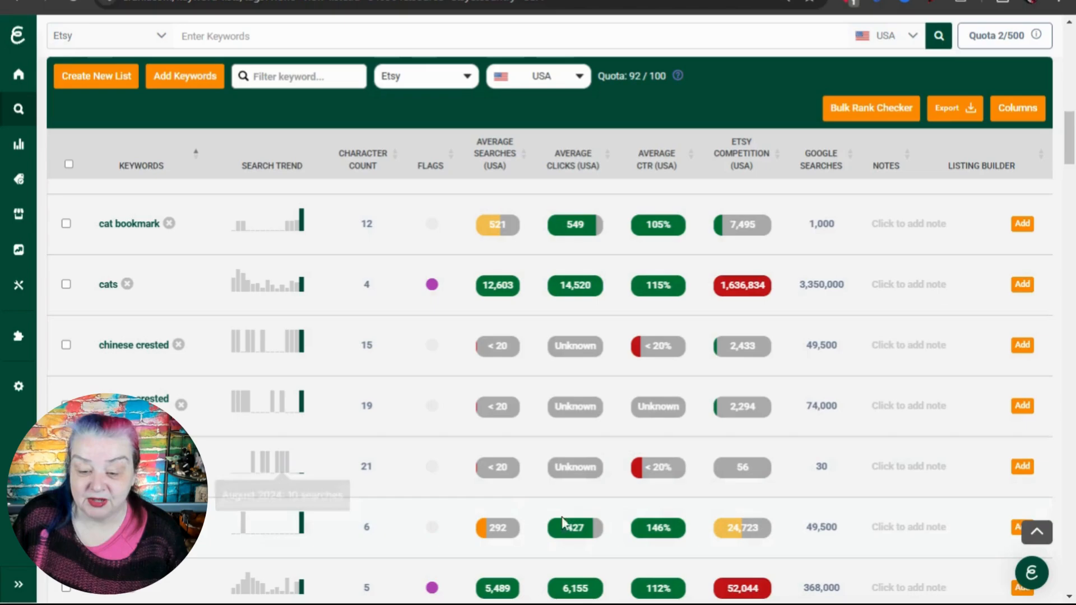
# Review the collie and corgi keywords in 2025 Bangers, checking the December search trend of the orange-flagged keyword with the holidays note.
pyautogui.scroll(-4, 403, 381)
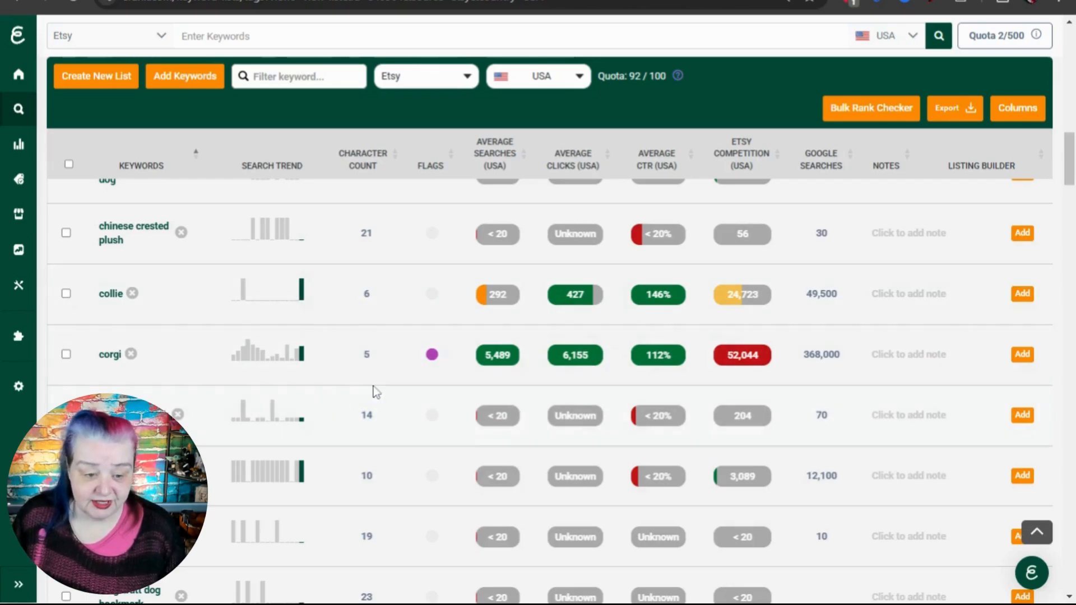
pyautogui.scroll(-2, 289, 309)
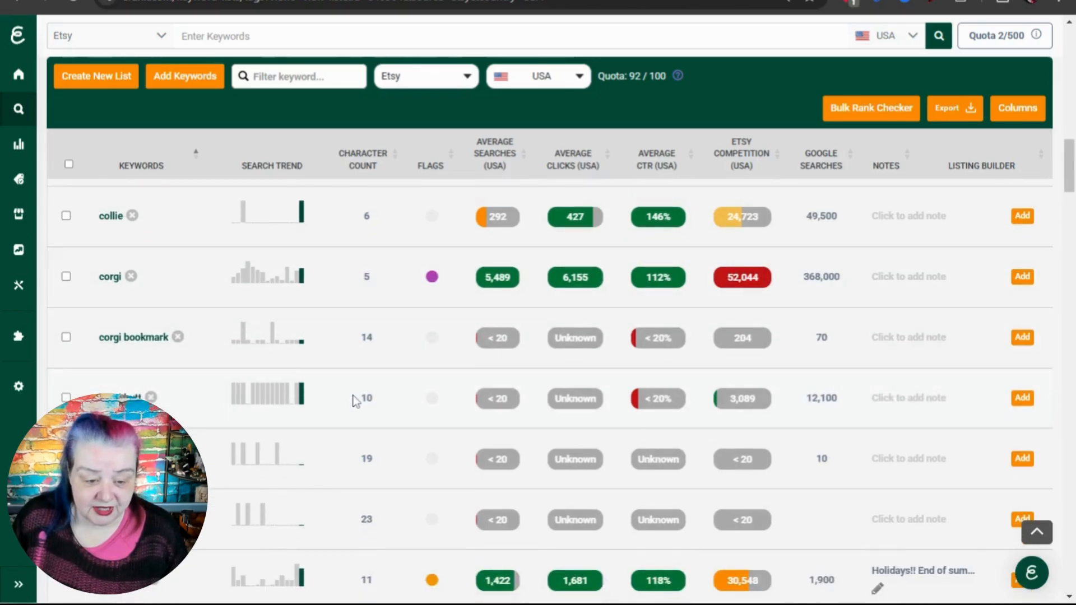
pyautogui.scroll(-2, 357, 397)
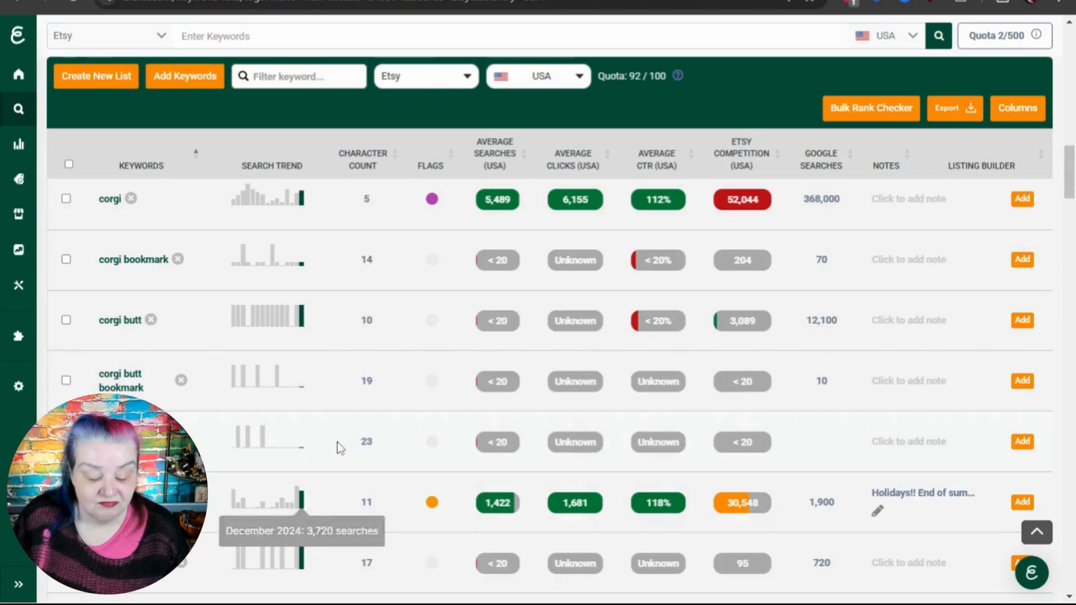
pyautogui.scroll(-1, 357, 404)
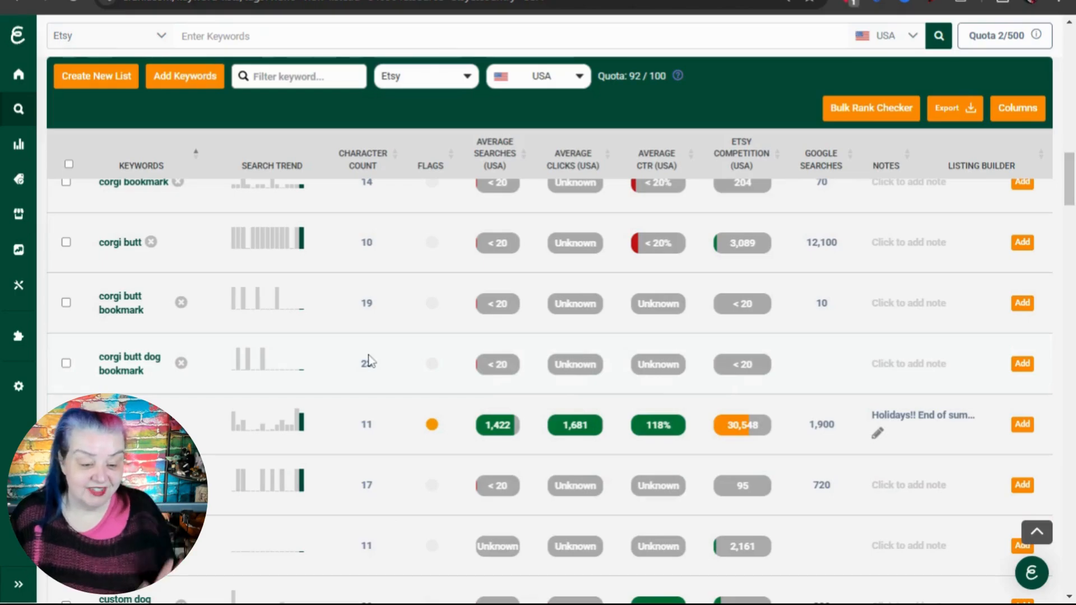
pyautogui.scroll(15, 382, 348)
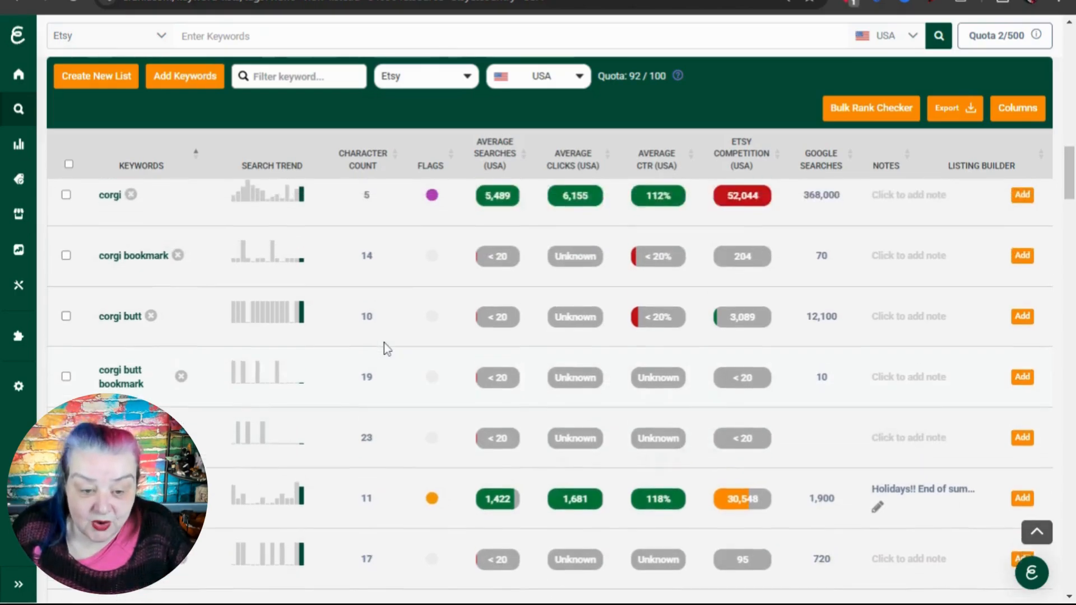
pyautogui.scroll(2, 385, 351)
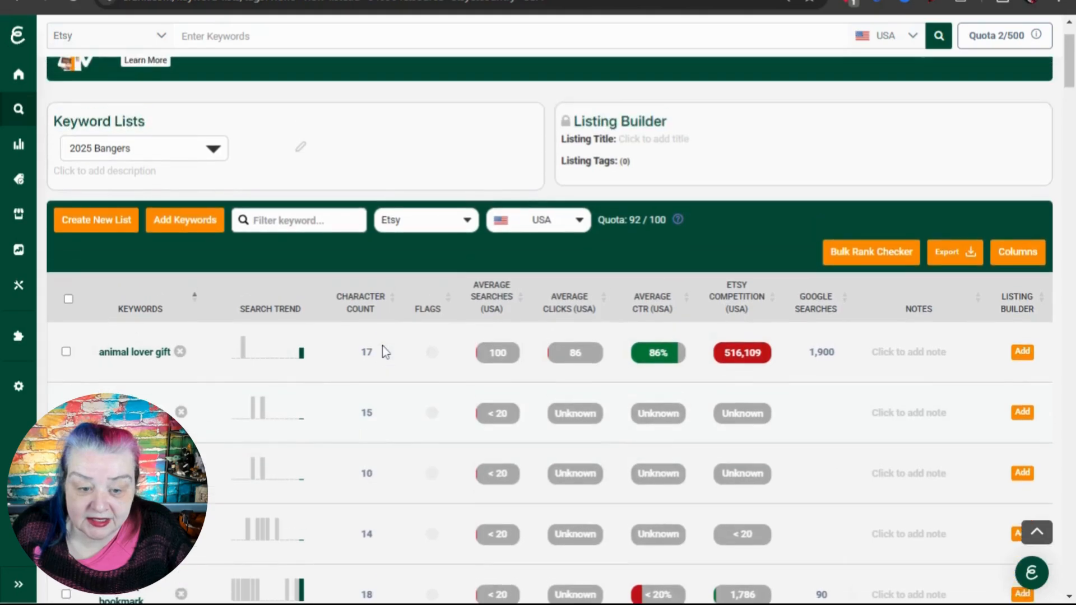
pyautogui.scroll(-3, 385, 351)
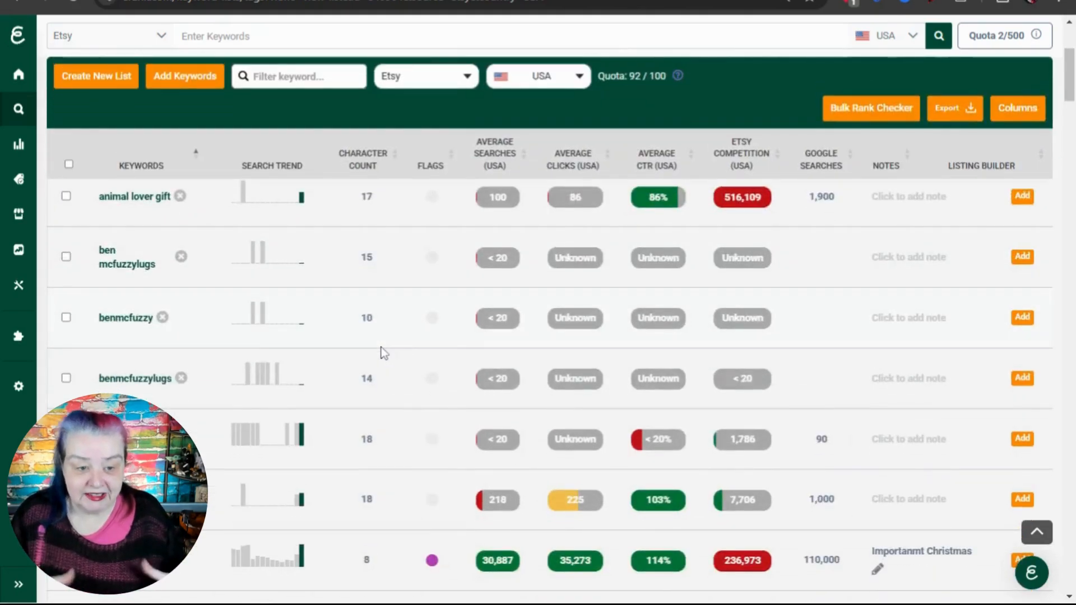
# Compare the monthly search trends of corgi butt, corgi and the orange-flagged holiday keyword.
pyautogui.scroll(-20, 263, 387)
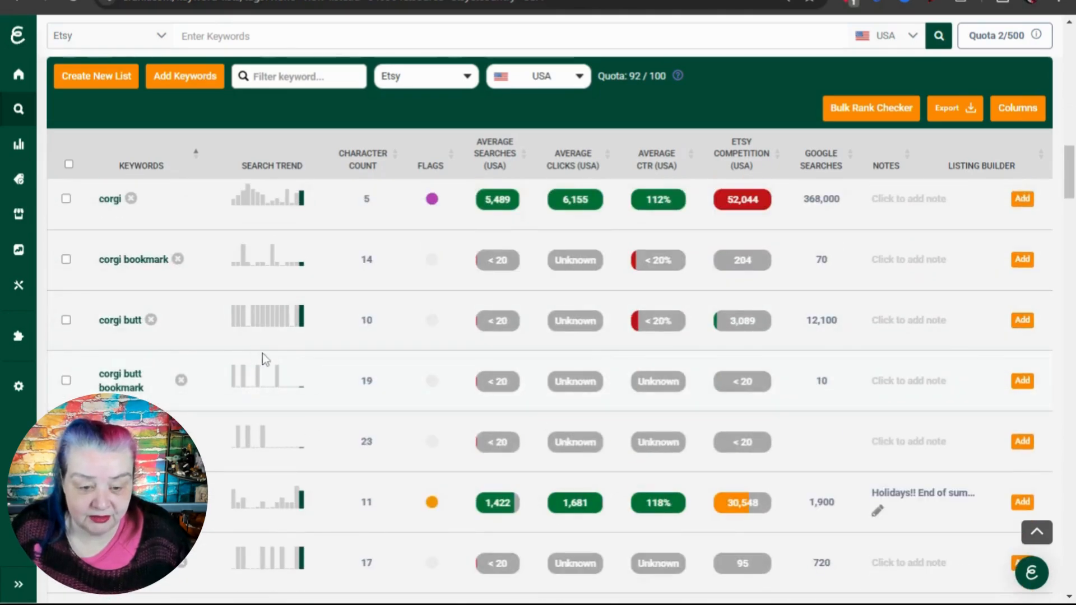
pyautogui.scroll(-2, 234, 346)
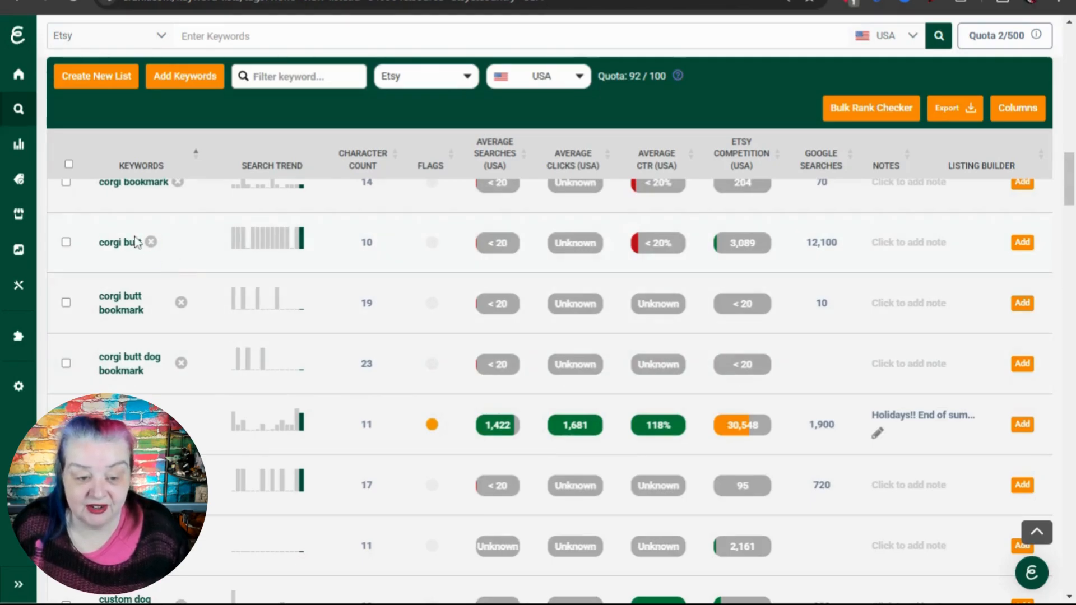
pyautogui.moveTo(267, 240)
pyautogui.moveTo(303, 243)
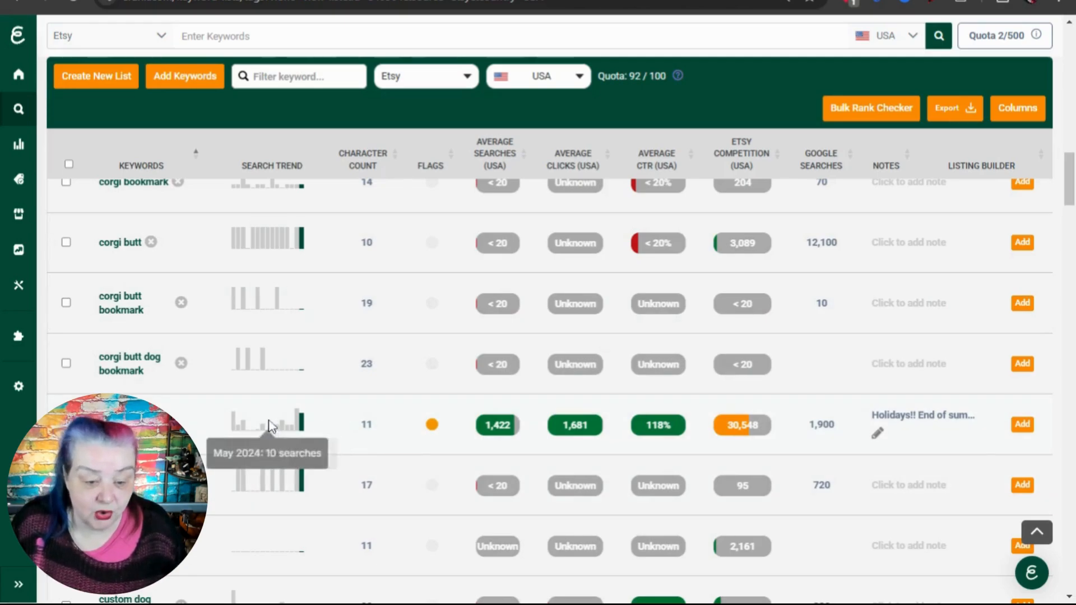
pyautogui.scroll(2, 370, 325)
pyautogui.scroll(2, 370, 334)
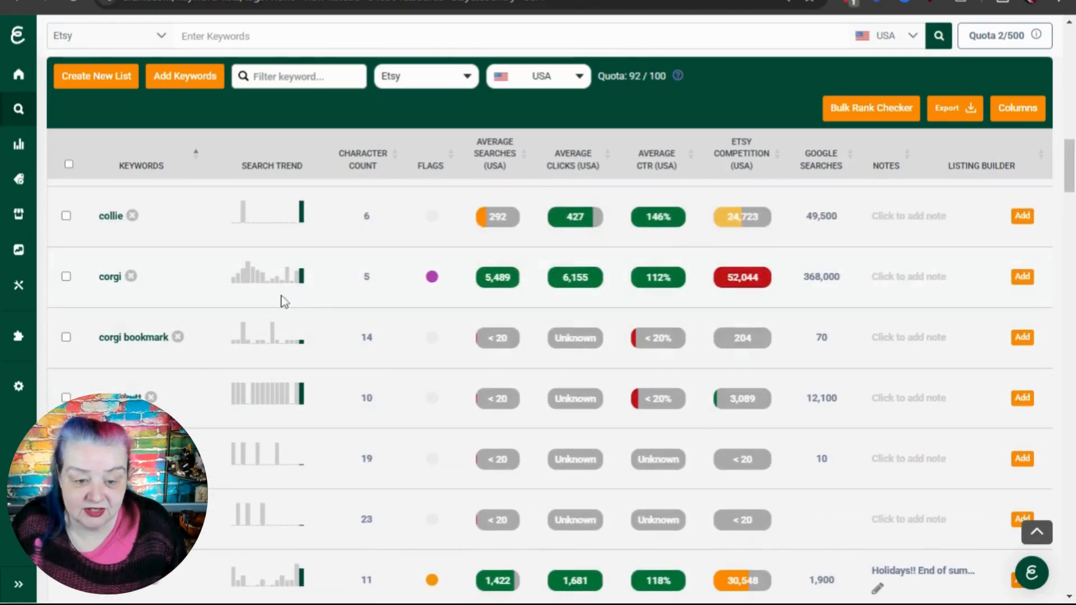
pyautogui.moveTo(302, 277)
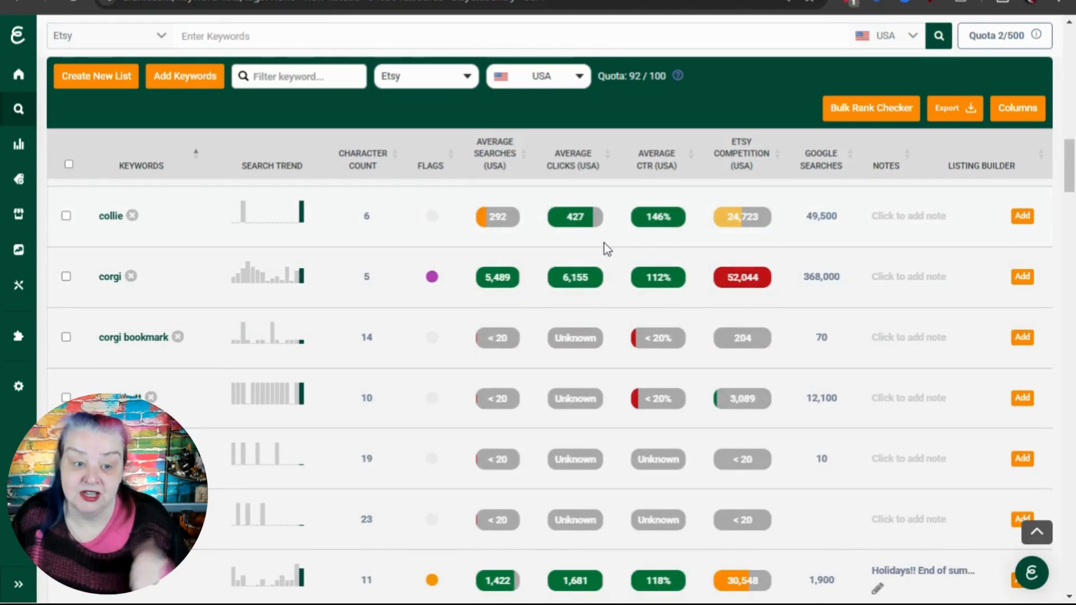
# Review the custom pet, dog and felt keywords down to gifts for dog lovers, checking that keyword's December search trend.
pyautogui.scroll(-15, 604, 243)
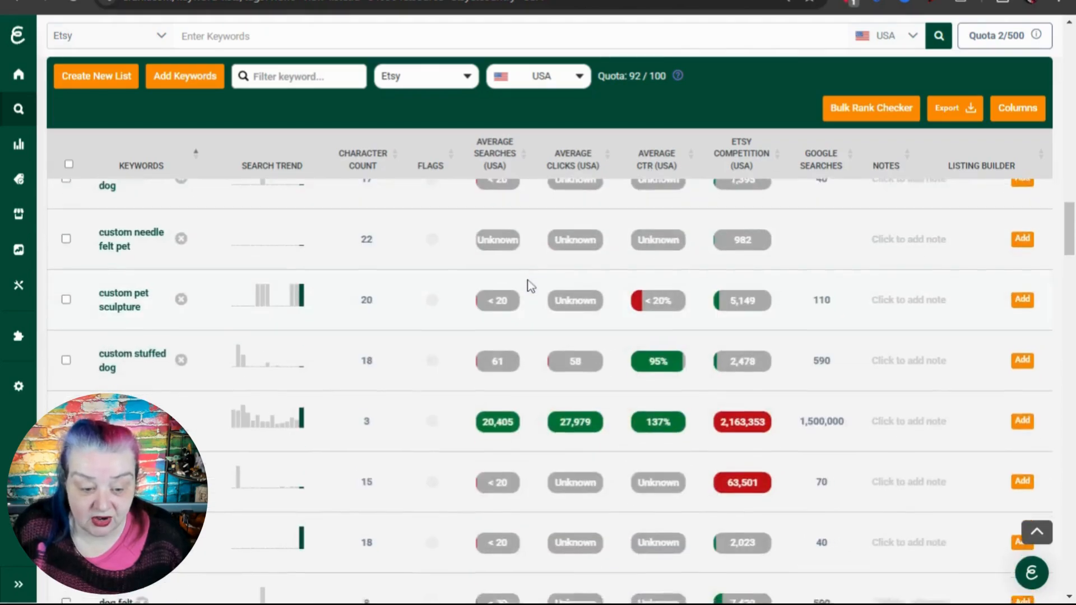
pyautogui.scroll(-6, 528, 285)
pyautogui.scroll(-2, 527, 283)
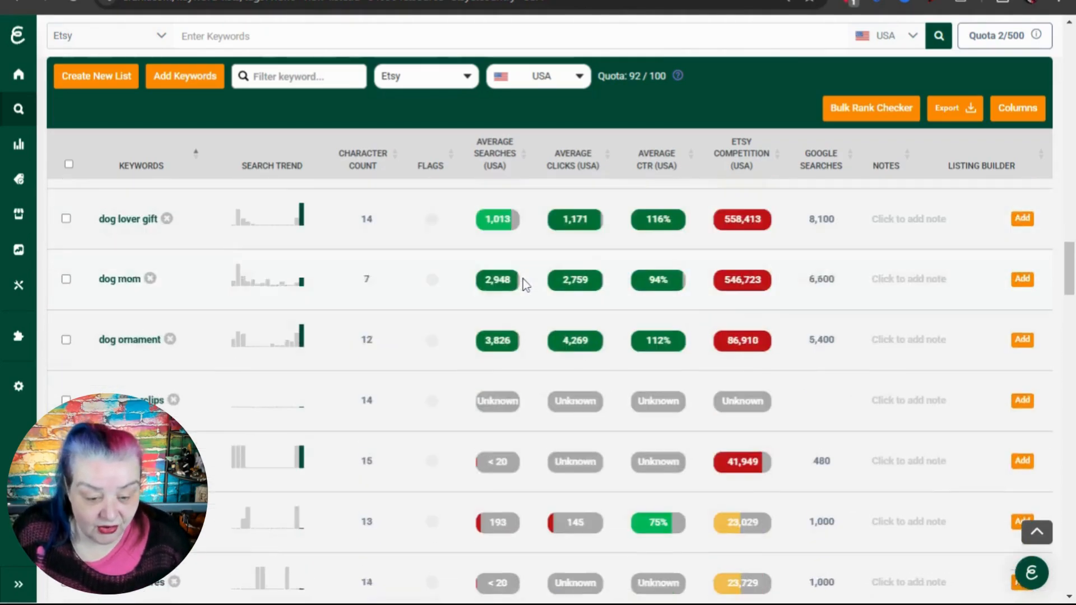
pyautogui.scroll(-4, 523, 279)
pyautogui.scroll(-2, 523, 279)
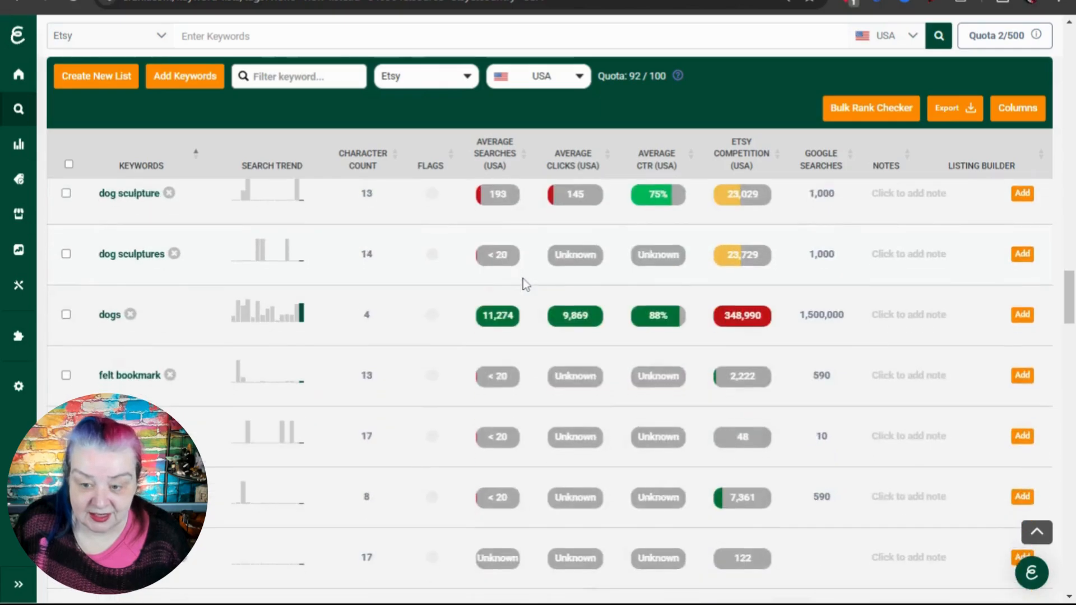
pyautogui.scroll(-5, 523, 278)
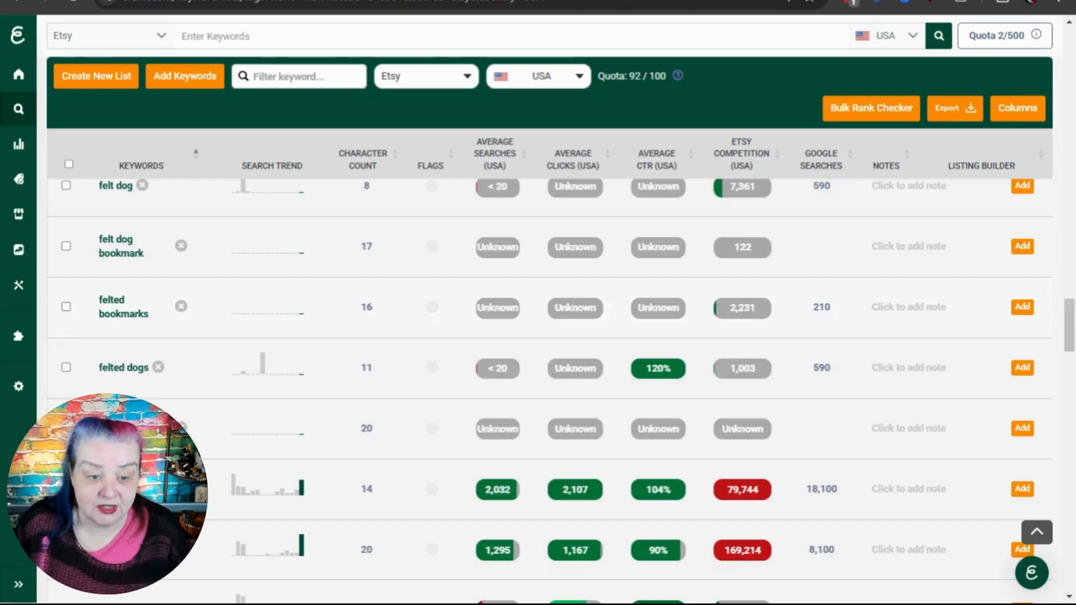
pyautogui.scroll(-5, 532, 355)
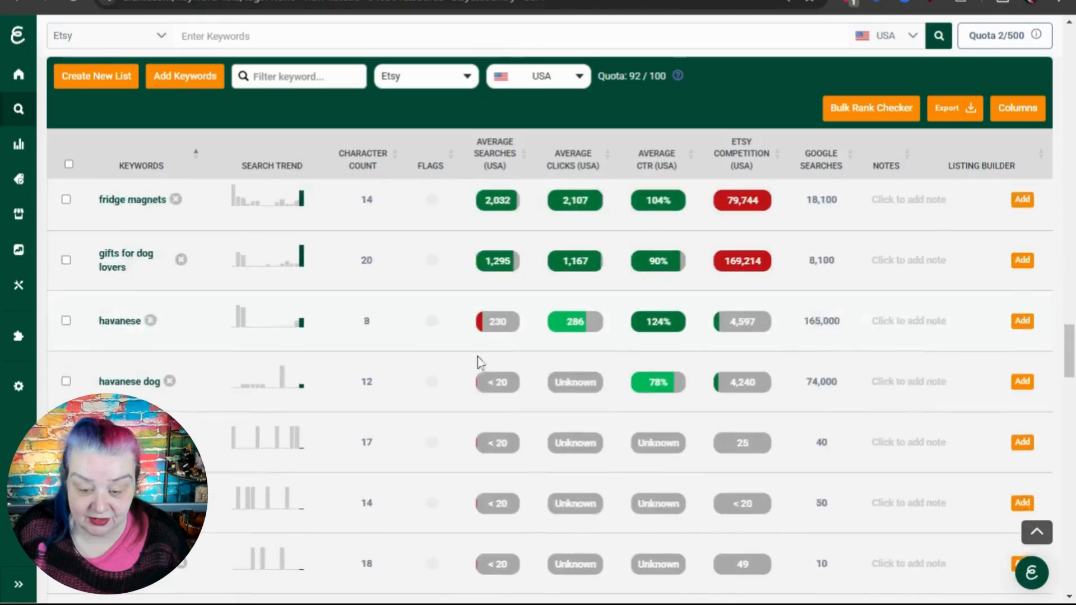
pyautogui.scroll(1, 463, 363)
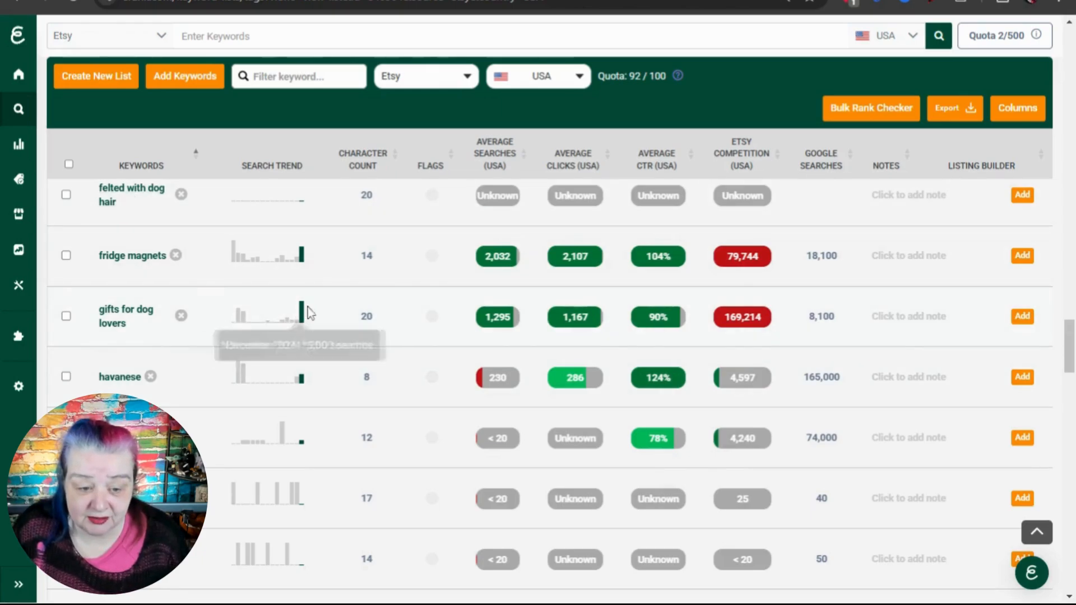
pyautogui.moveTo(302, 314)
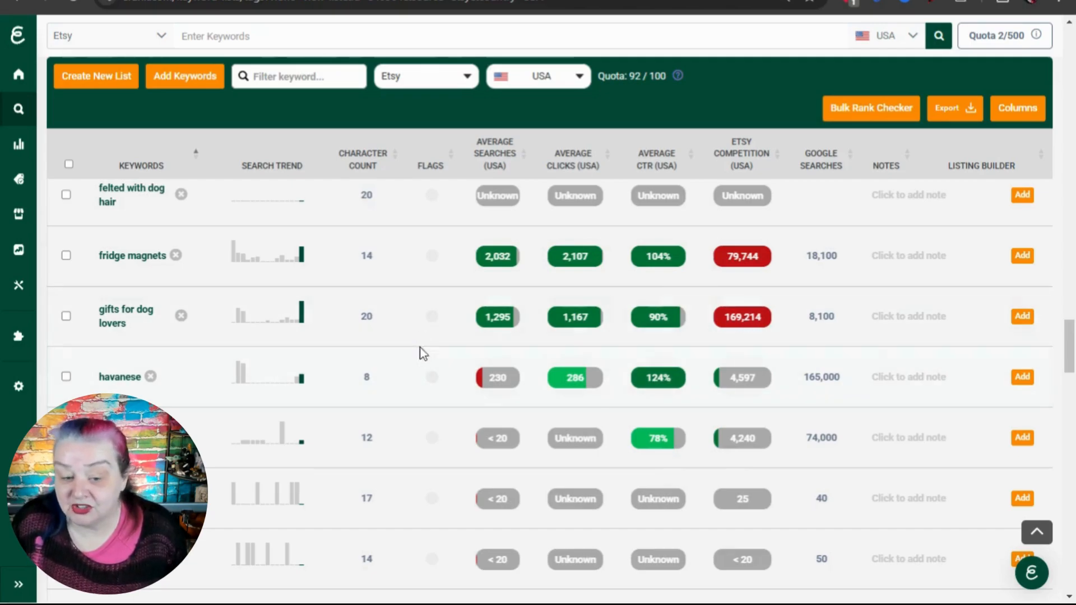
# Examine the keywords from havanese and needle felt down to tibet terrier, including the search trend of pet lover gift.
pyautogui.scroll(-2, 421, 339)
pyautogui.scroll(-8, 421, 340)
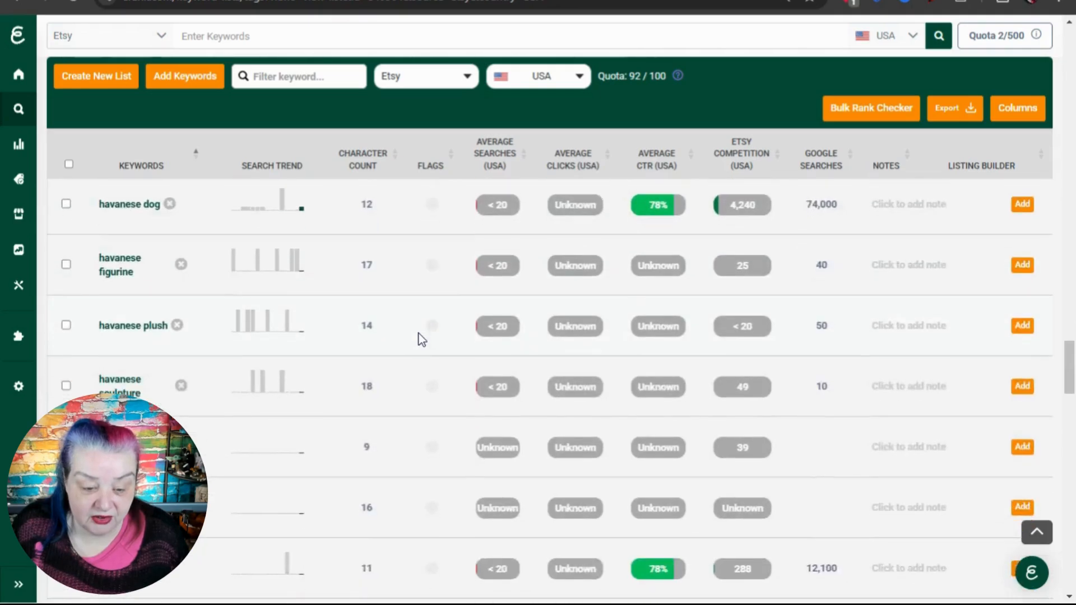
pyautogui.scroll(-8, 420, 338)
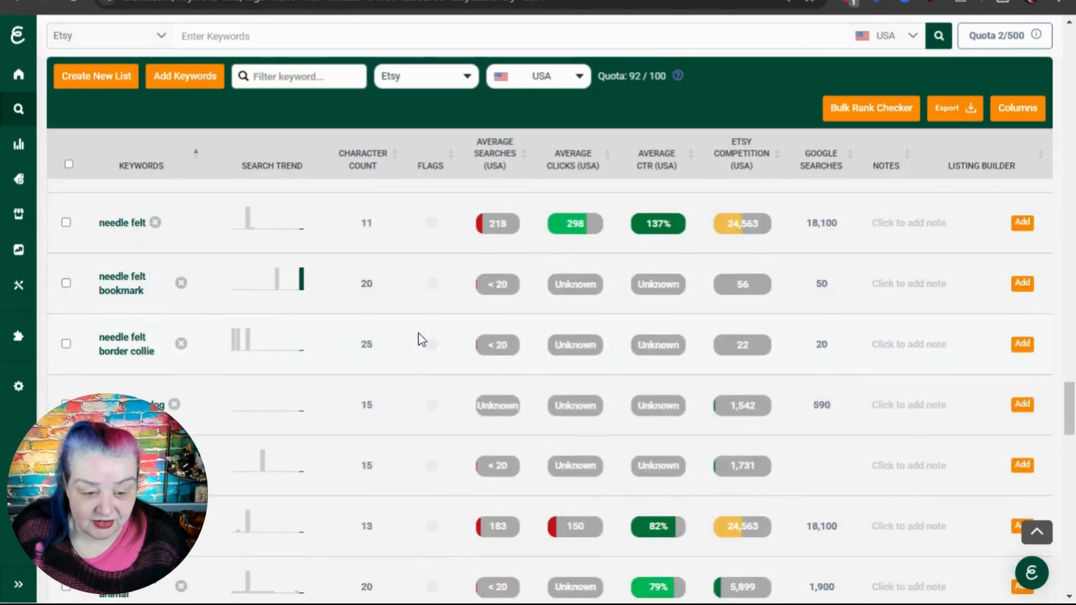
pyautogui.scroll(-7, 420, 338)
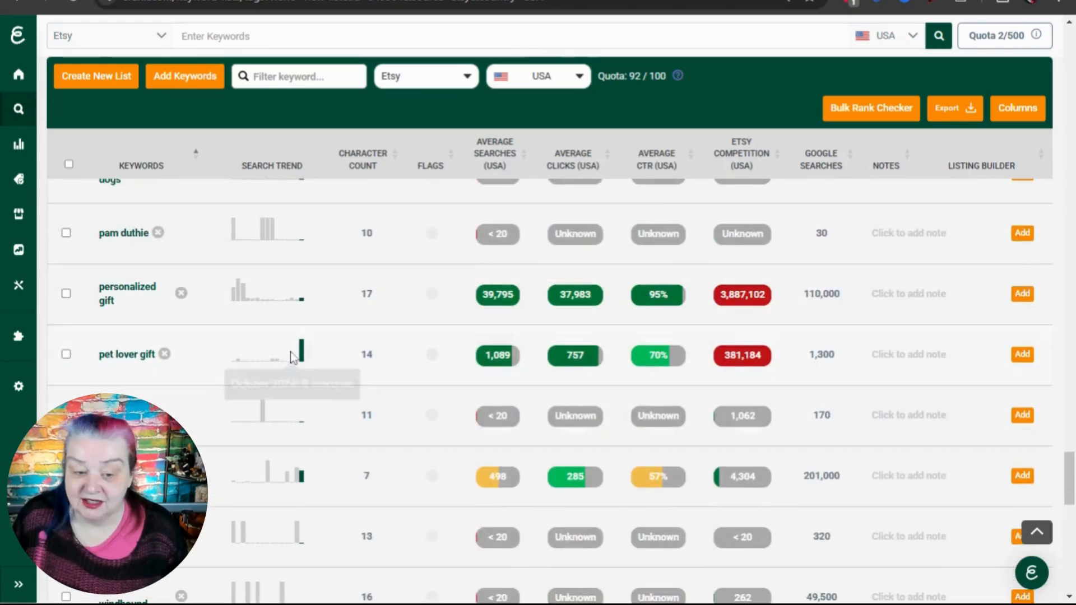
pyautogui.scroll(-8, 409, 320)
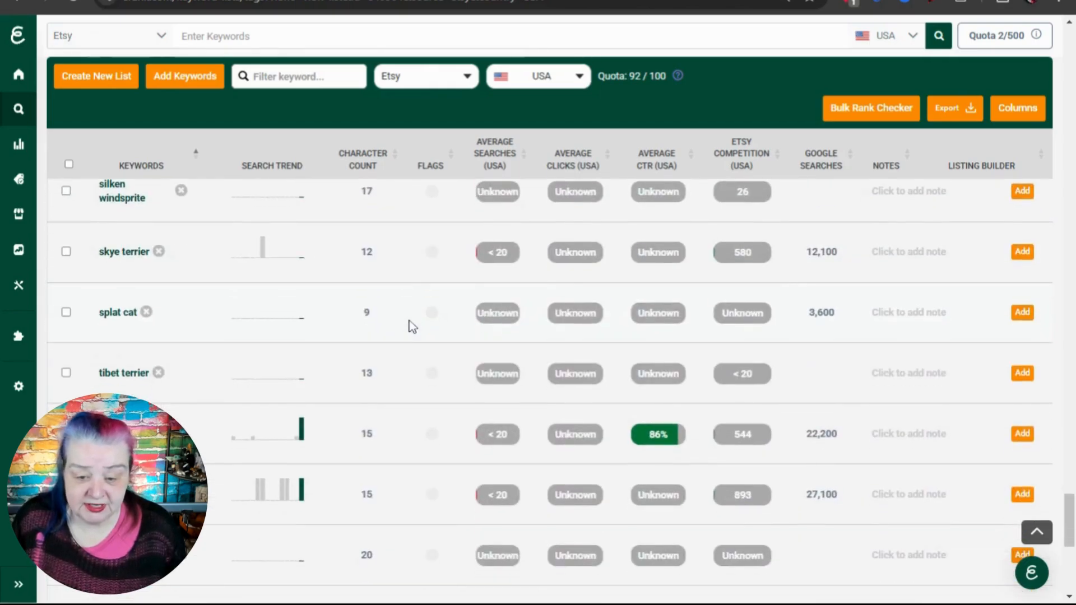
# Return to the start of the keyword list and review the search trends and average searches from animal lover gift to black cat bookmark.
pyautogui.scroll(15, 413, 327)
pyautogui.scroll(15, 409, 324)
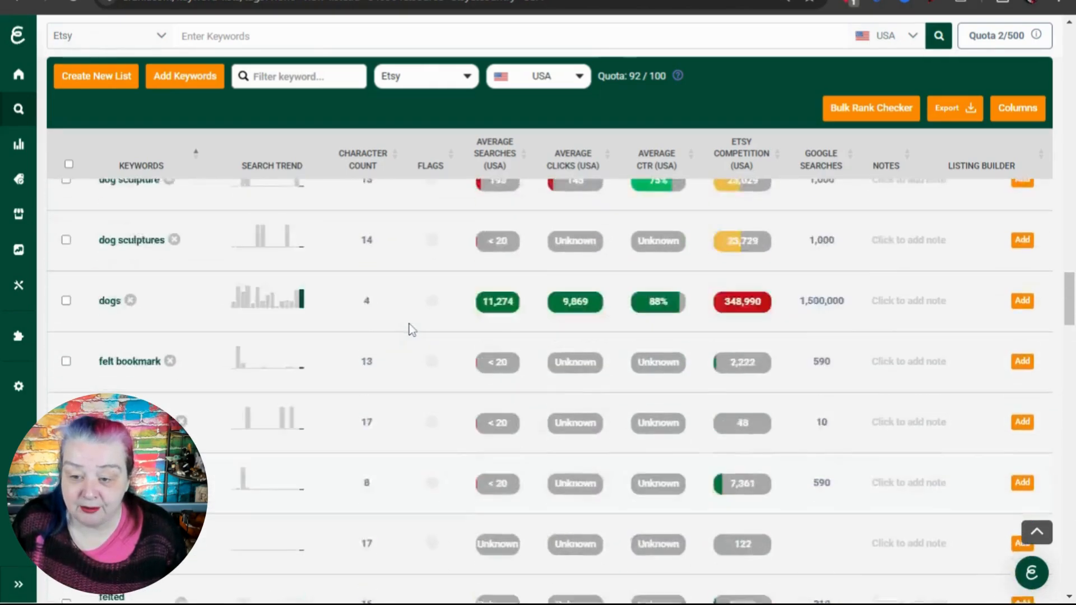
pyautogui.scroll(10, 409, 324)
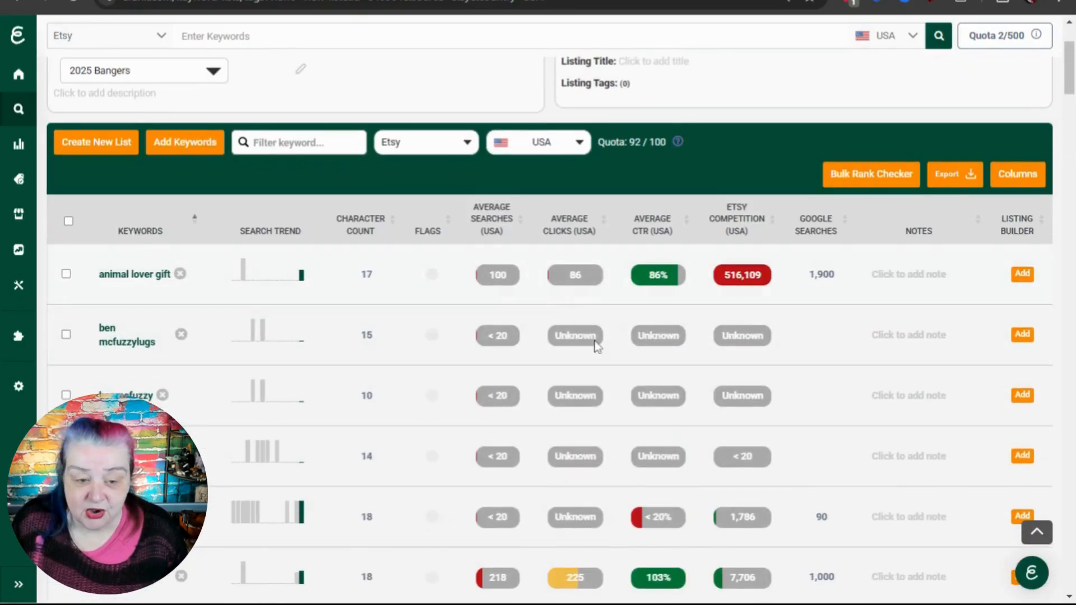
pyautogui.scroll(2, 560, 381)
pyautogui.scroll(-2, 723, 440)
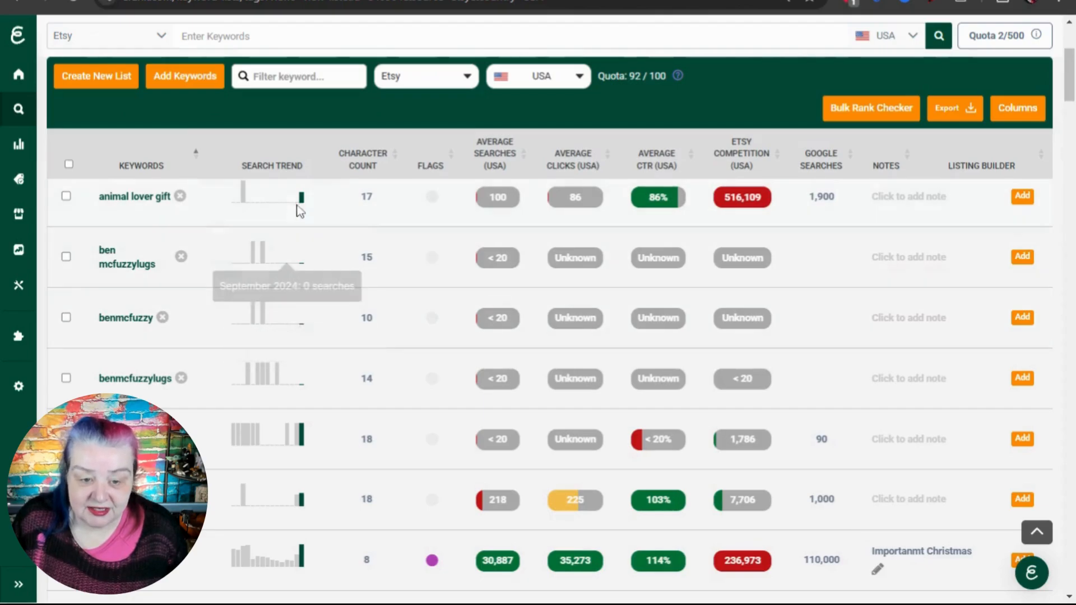
pyautogui.moveTo(485, 168)
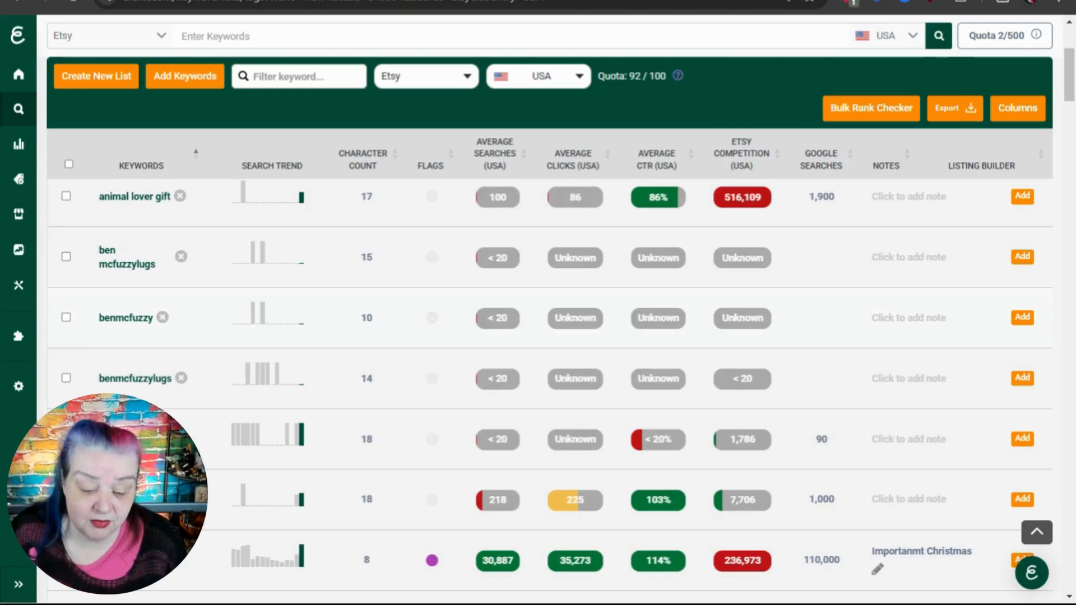
pyautogui.scroll(-2, 379, 351)
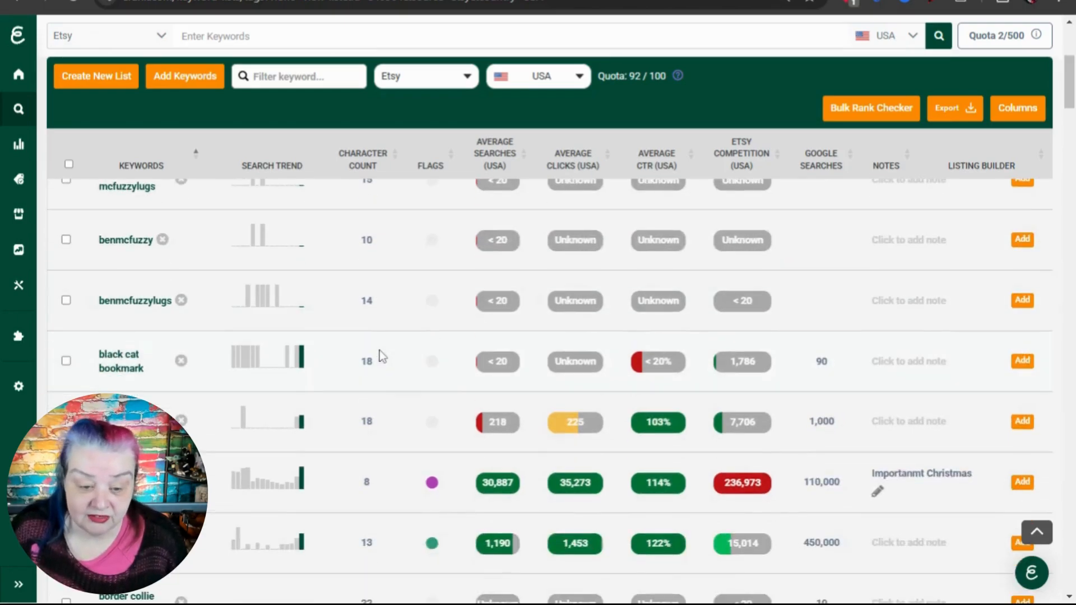